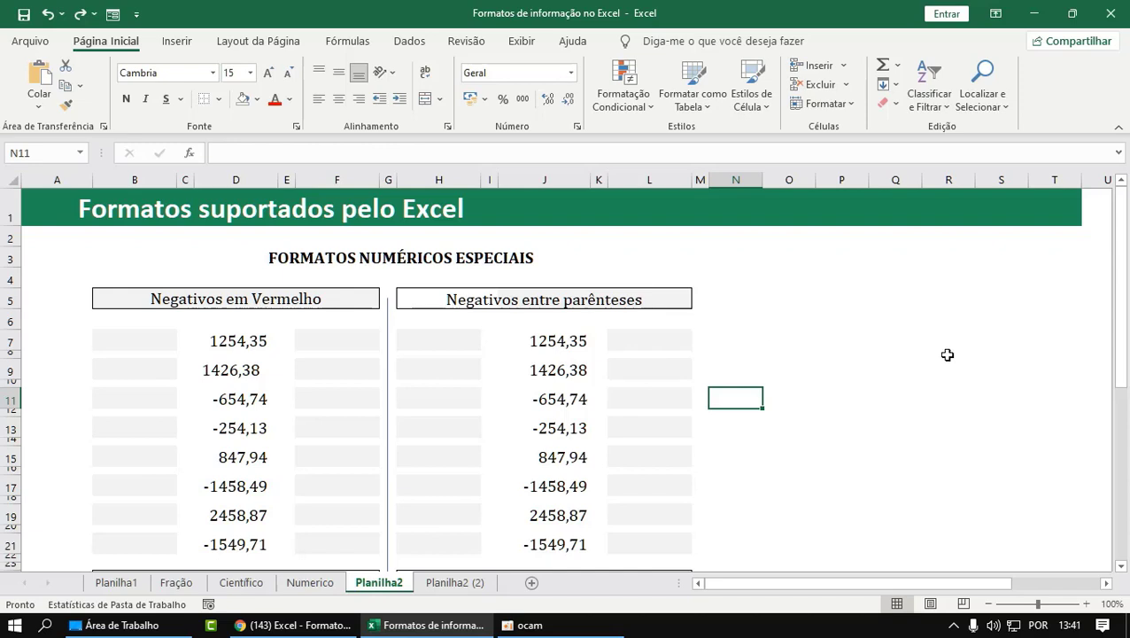
Open the Format Cells dialog for the first value under Negativos entre parênteses (J7) and close it.
click(848, 344)
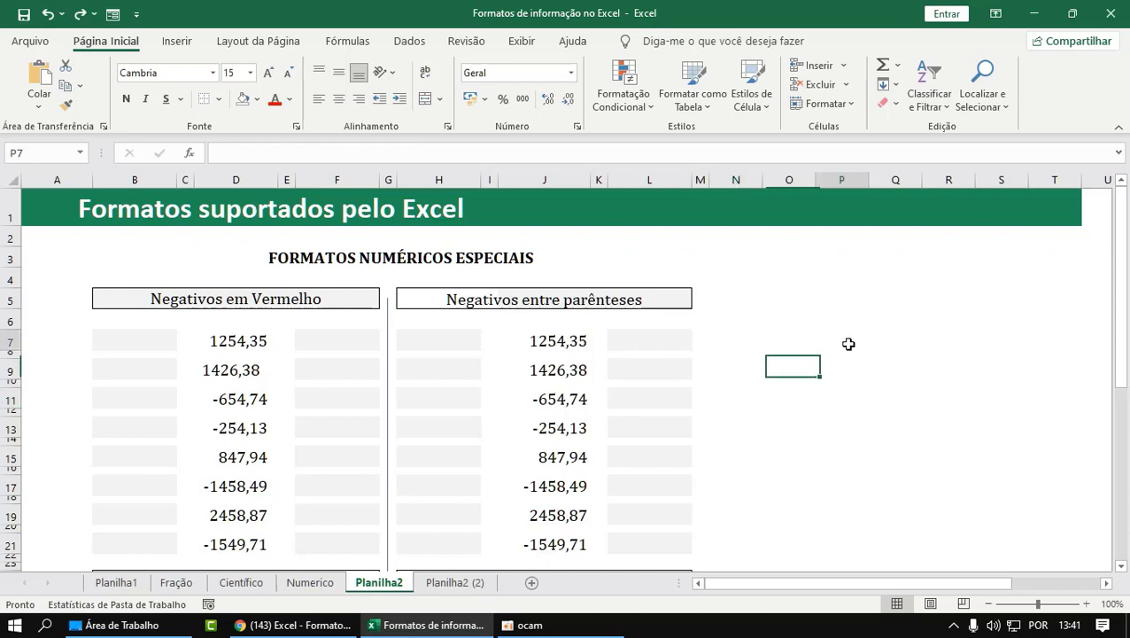
click(572, 353)
click(569, 344)
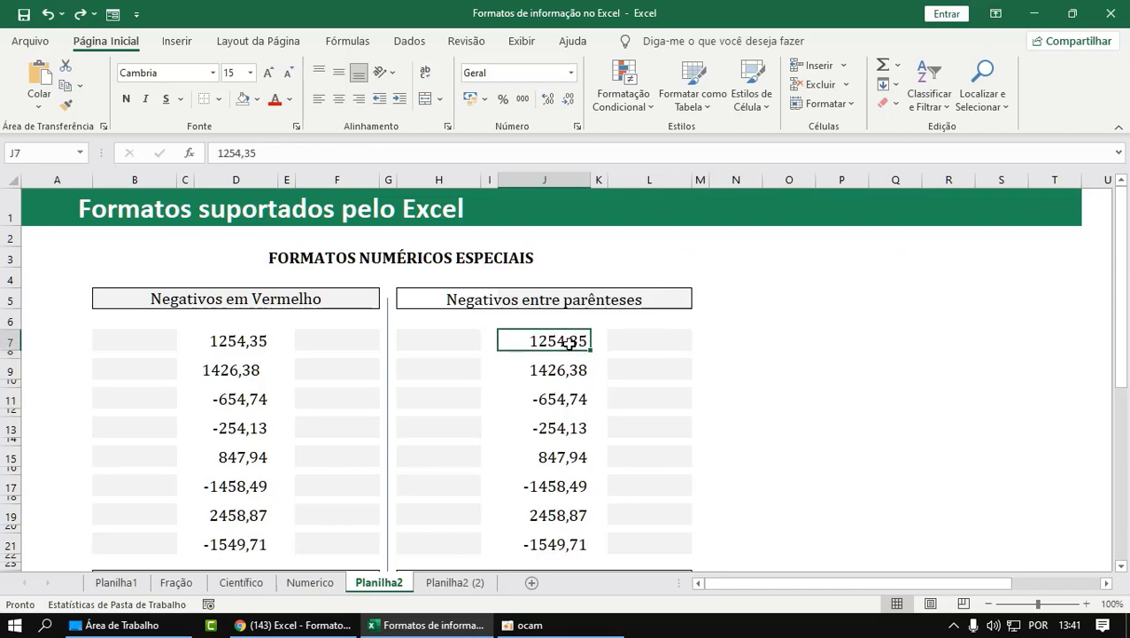
key(ctrl+1)
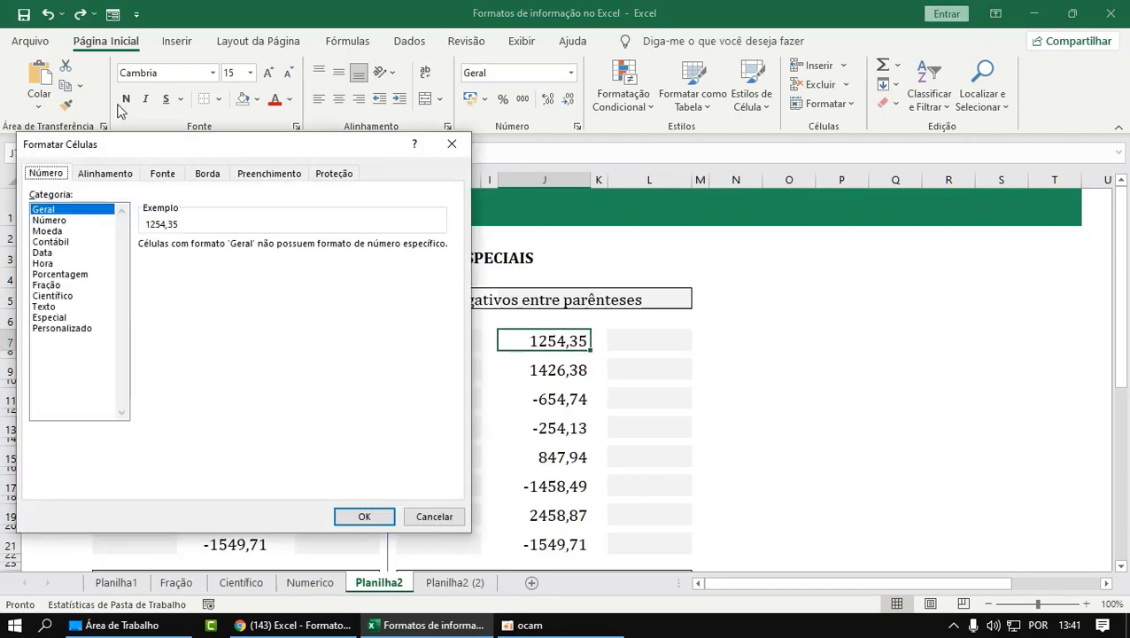
drag(161, 152, 357, 153)
click(639, 145)
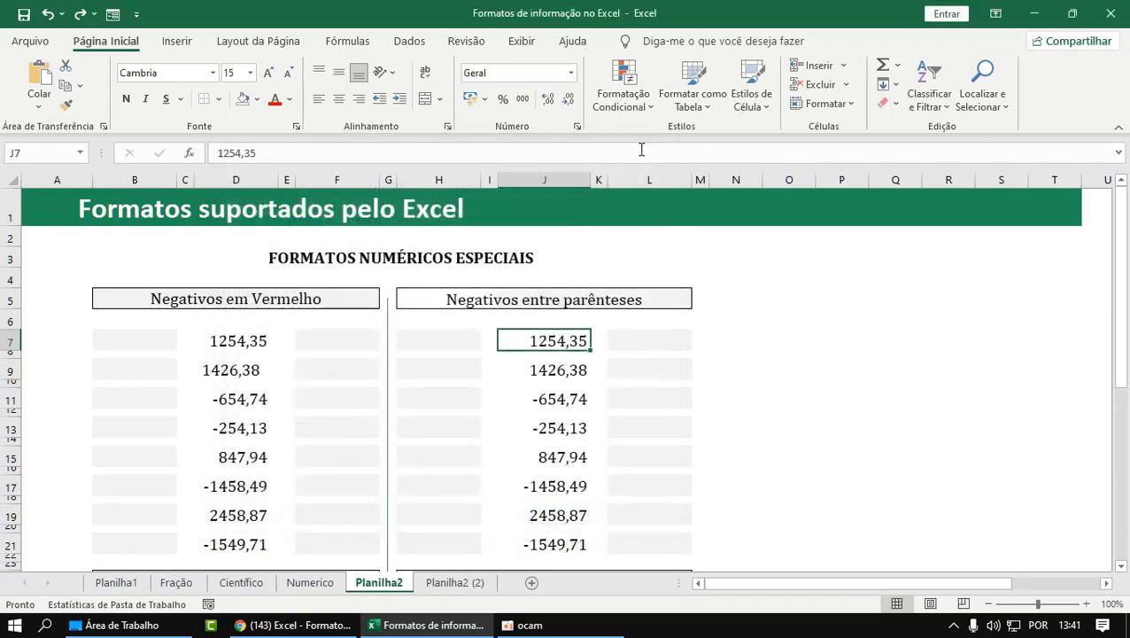
click(799, 312)
click(567, 347)
click(700, 298)
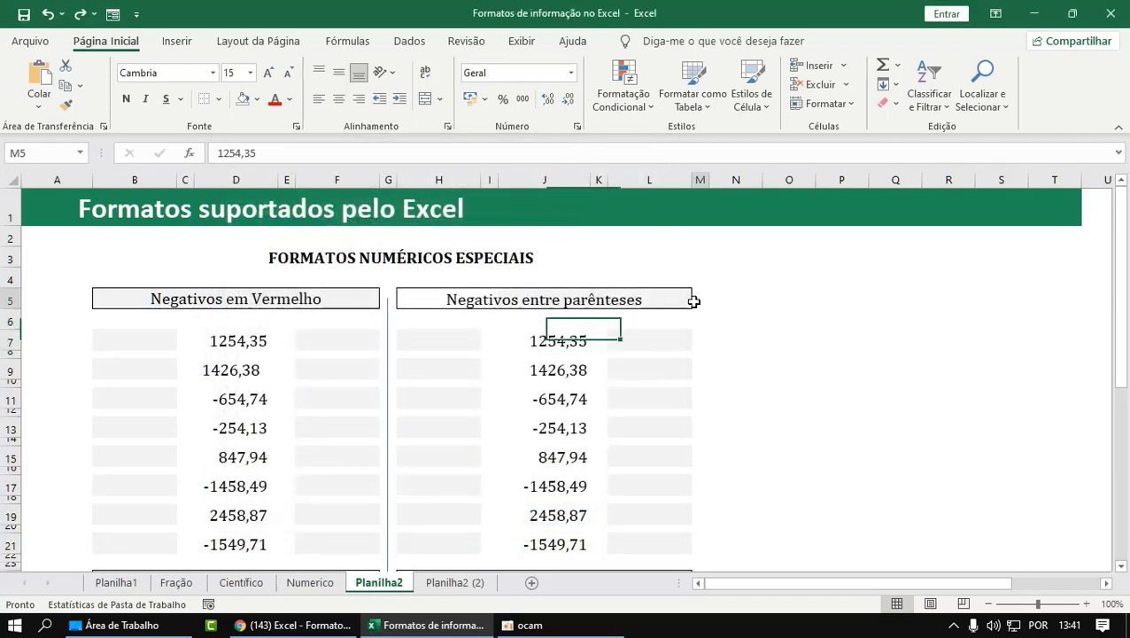
Check the Contábil and Moeda number format options for cell J7, leaving the Format Cells dialog without applying any.
click(581, 352)
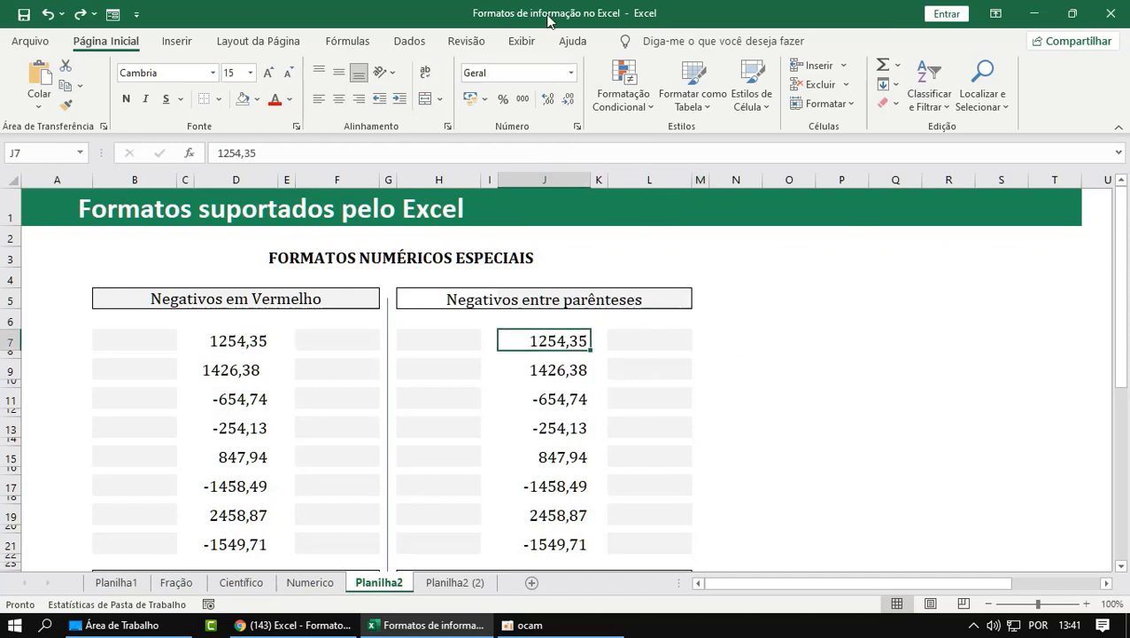
click(410, 41)
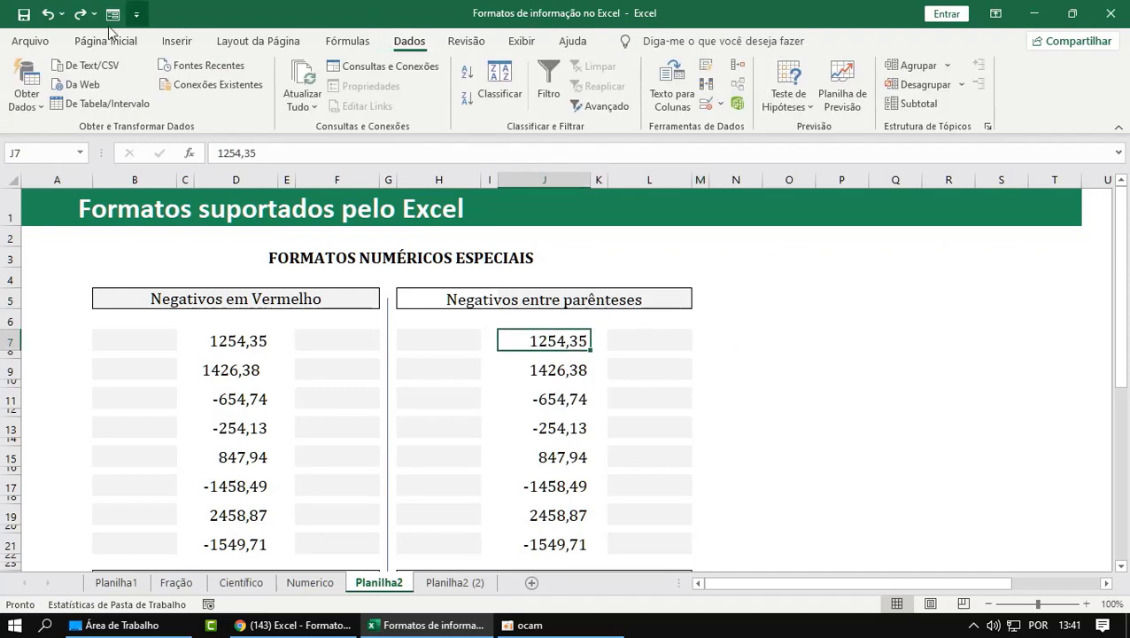
click(103, 41)
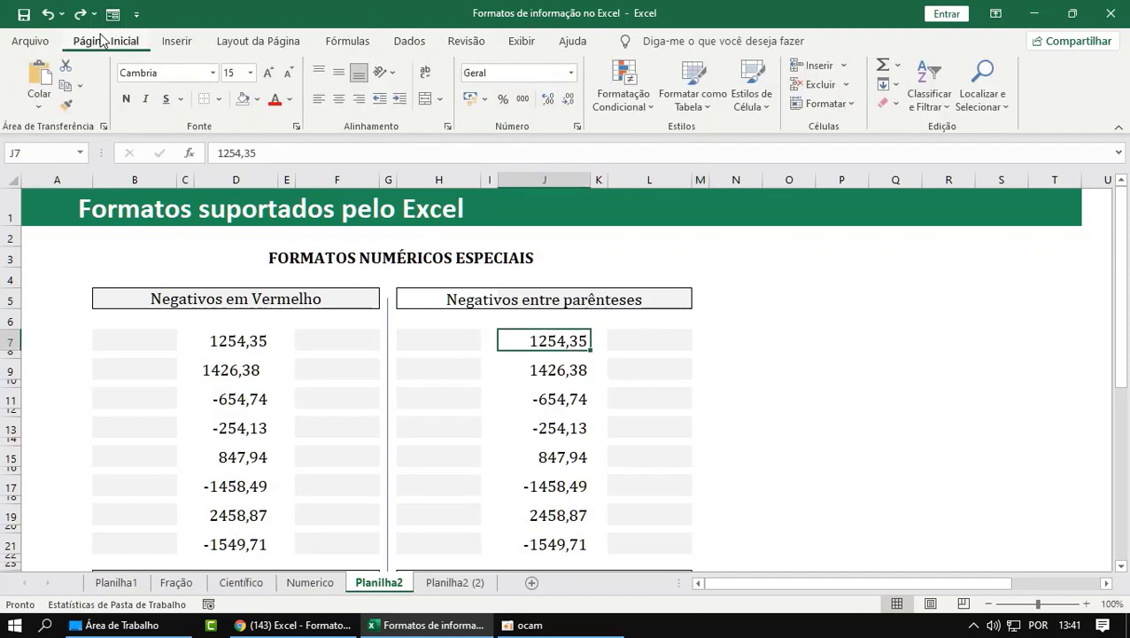
click(576, 128)
drag(439, 150, 834, 134)
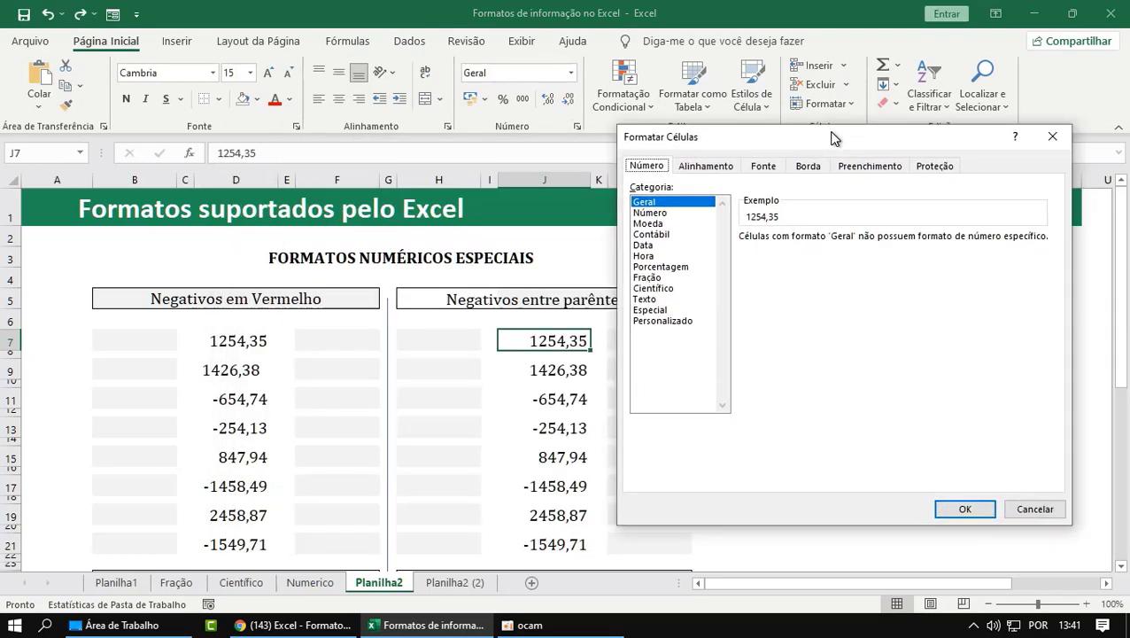
click(653, 235)
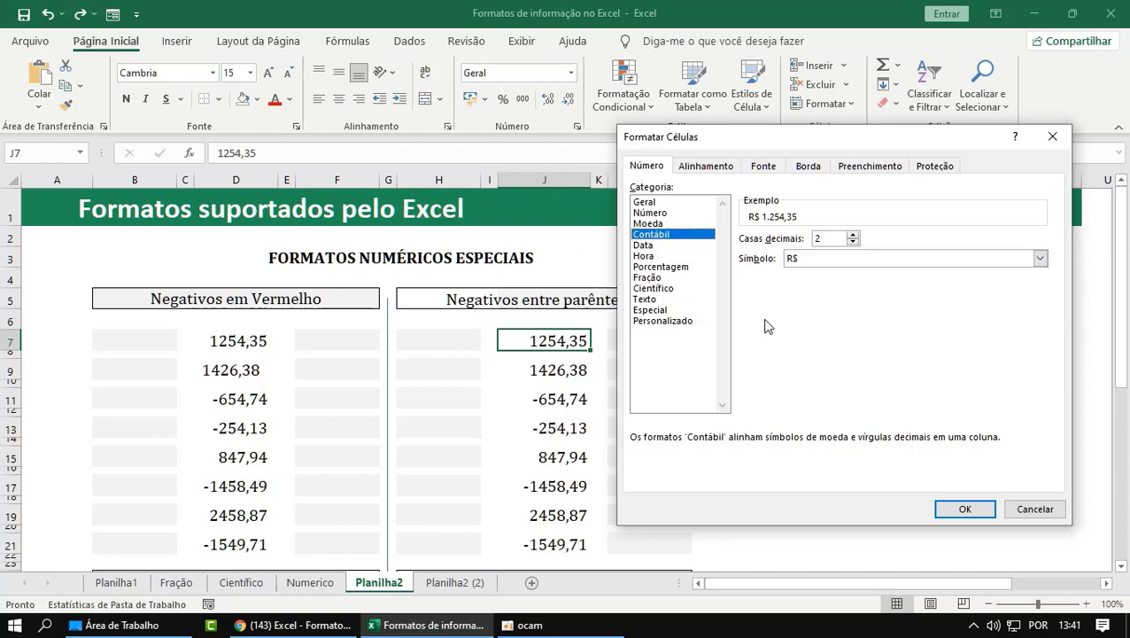
click(650, 225)
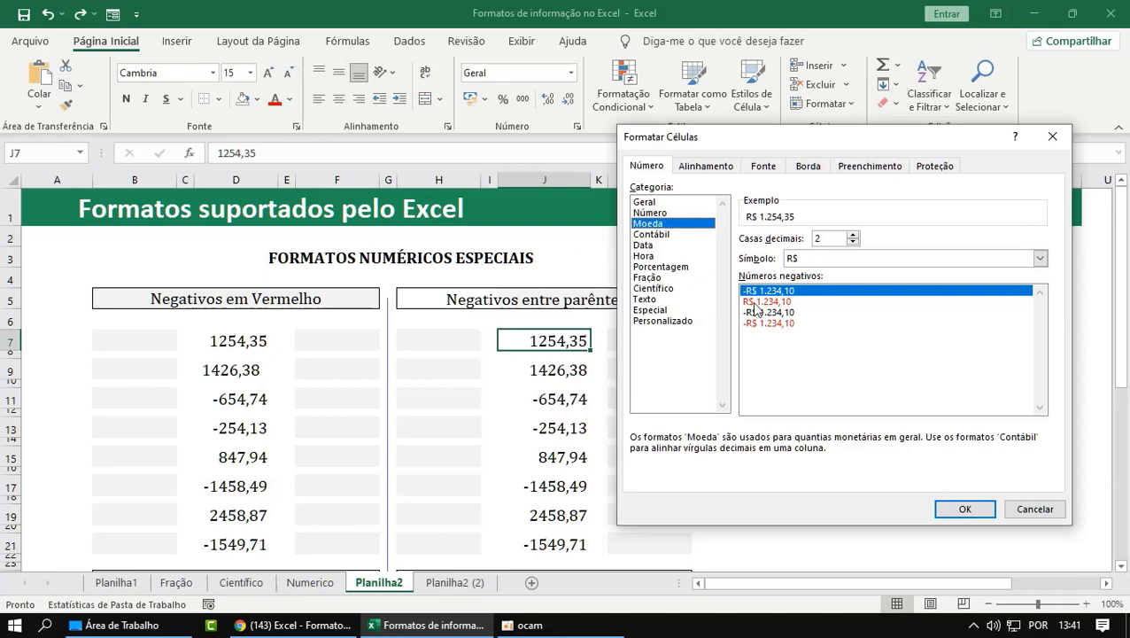
click(1019, 508)
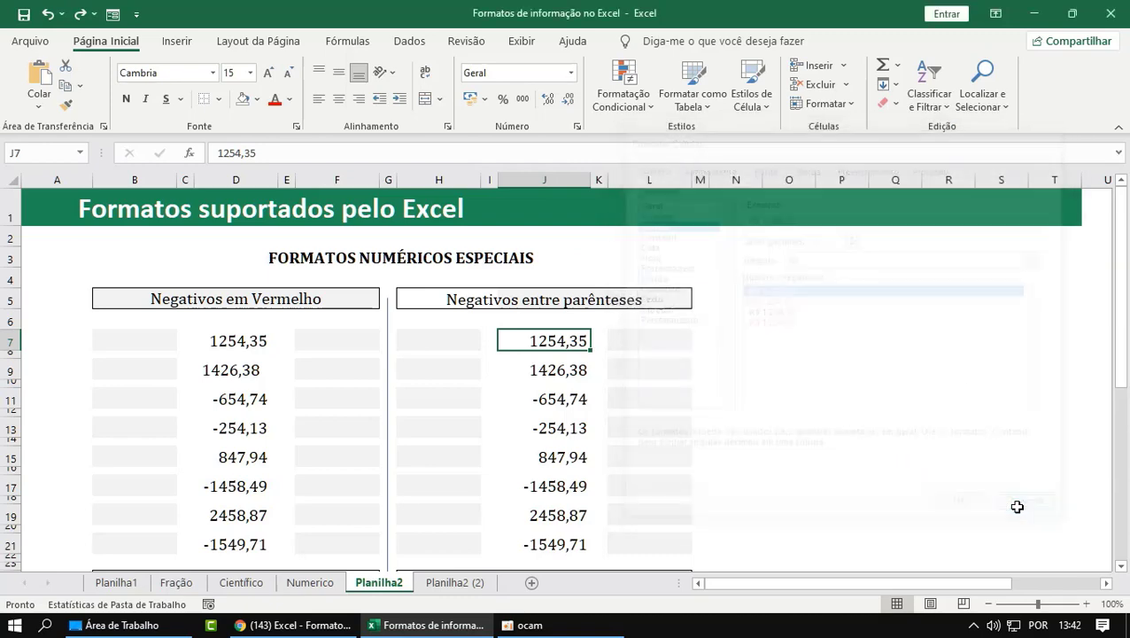
Examine the positive and negative values under Negativos em Vermelho and the format code beneath the column.
click(764, 401)
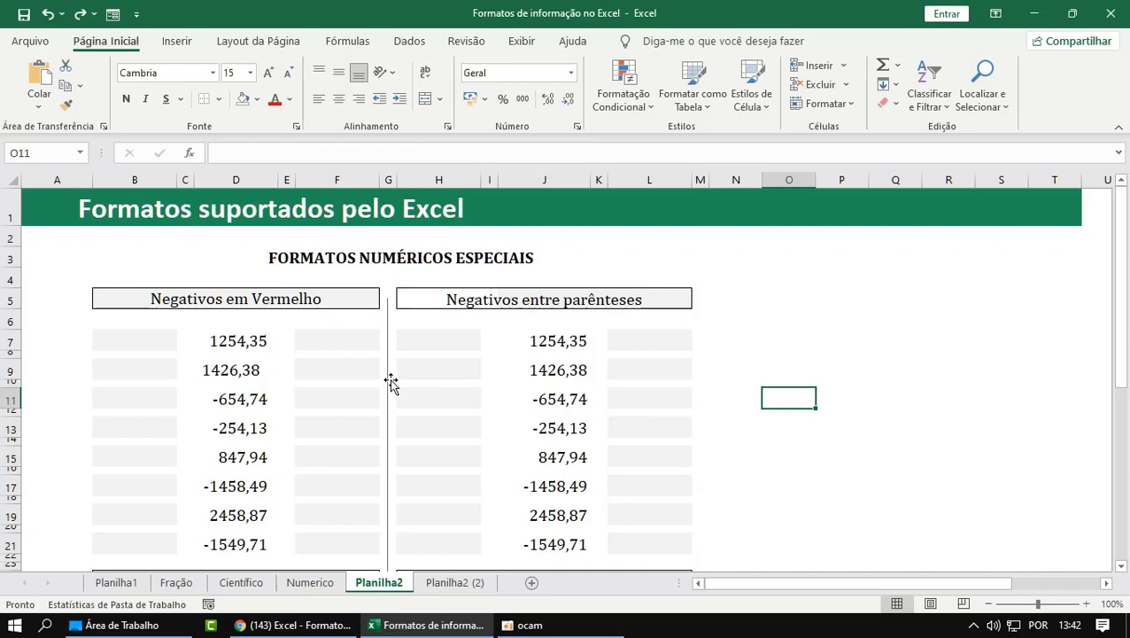
scroll(326, 383, down, 1)
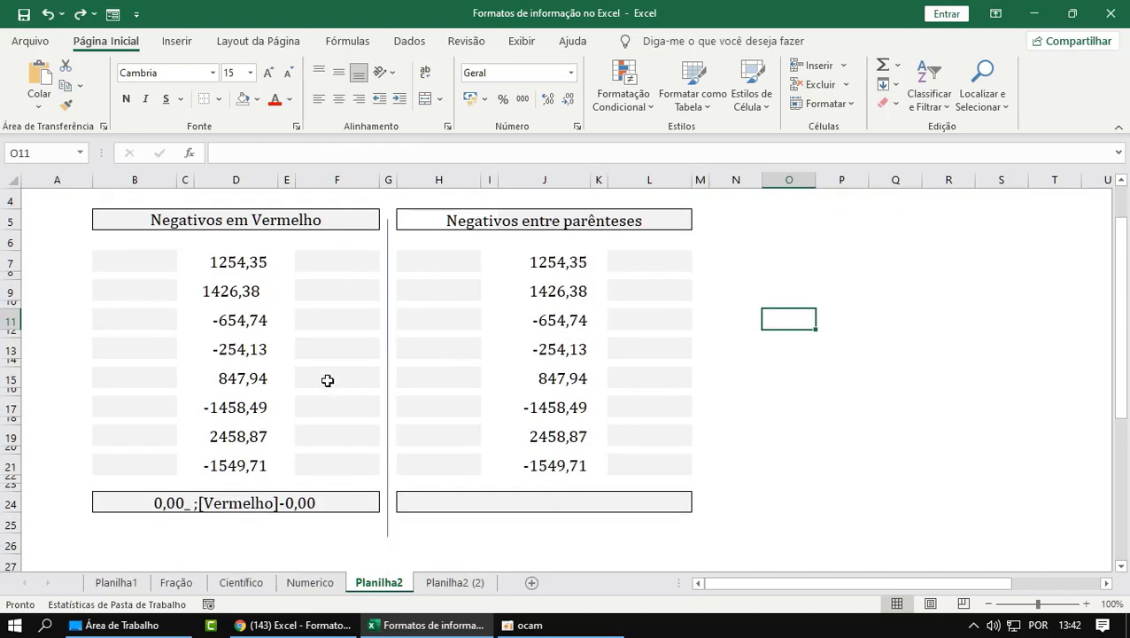
scroll(326, 380, up, 1)
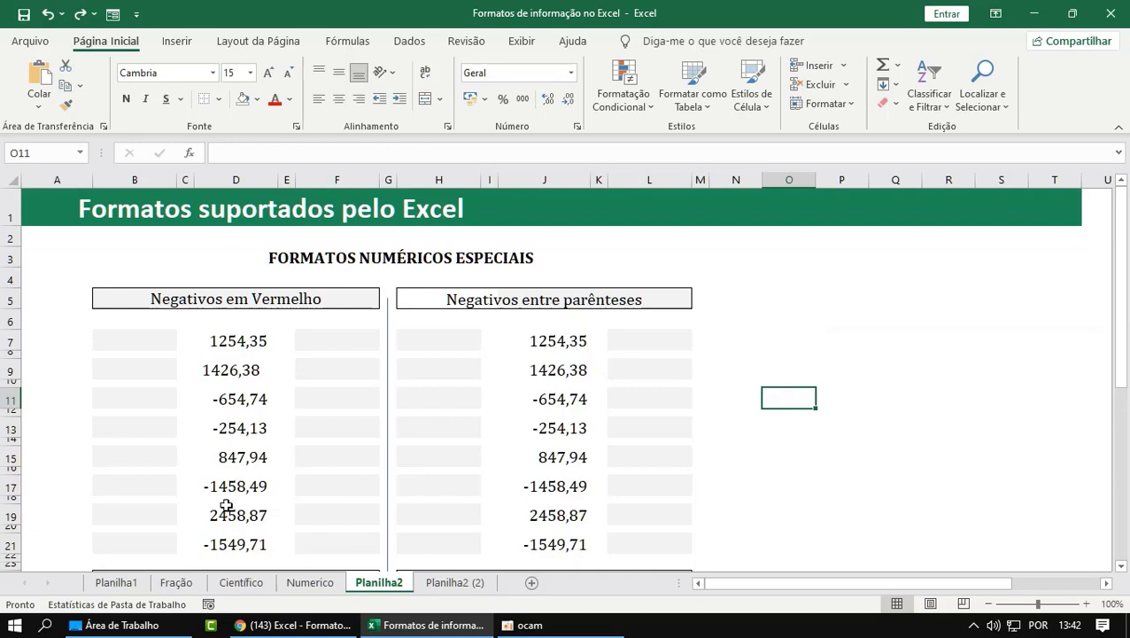
drag(263, 341, 226, 548)
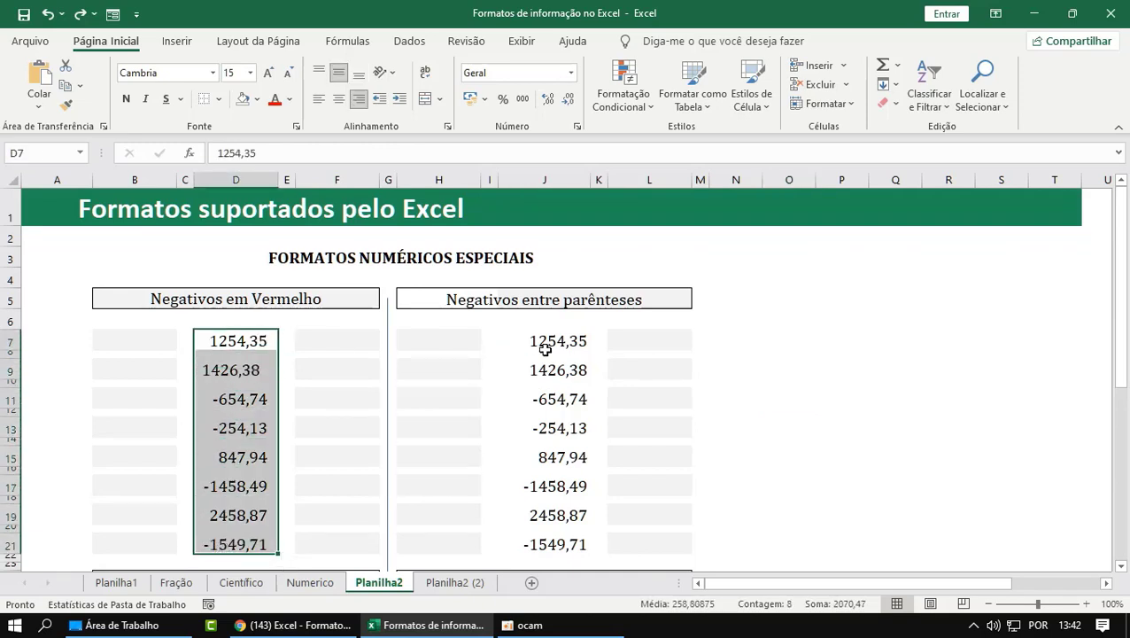
click(318, 415)
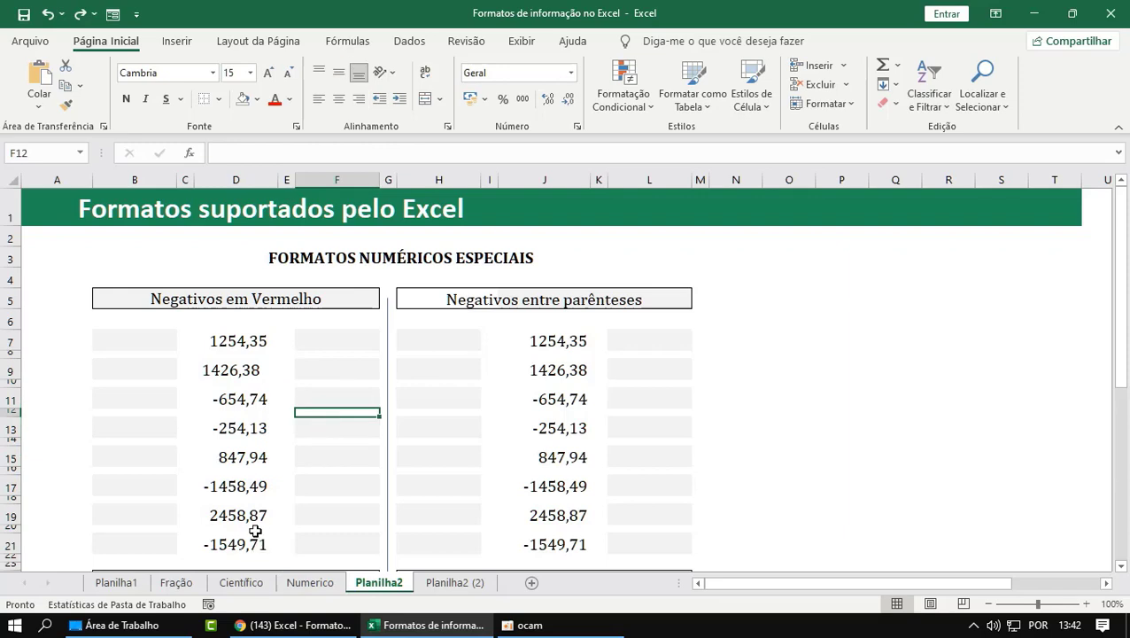
click(239, 340)
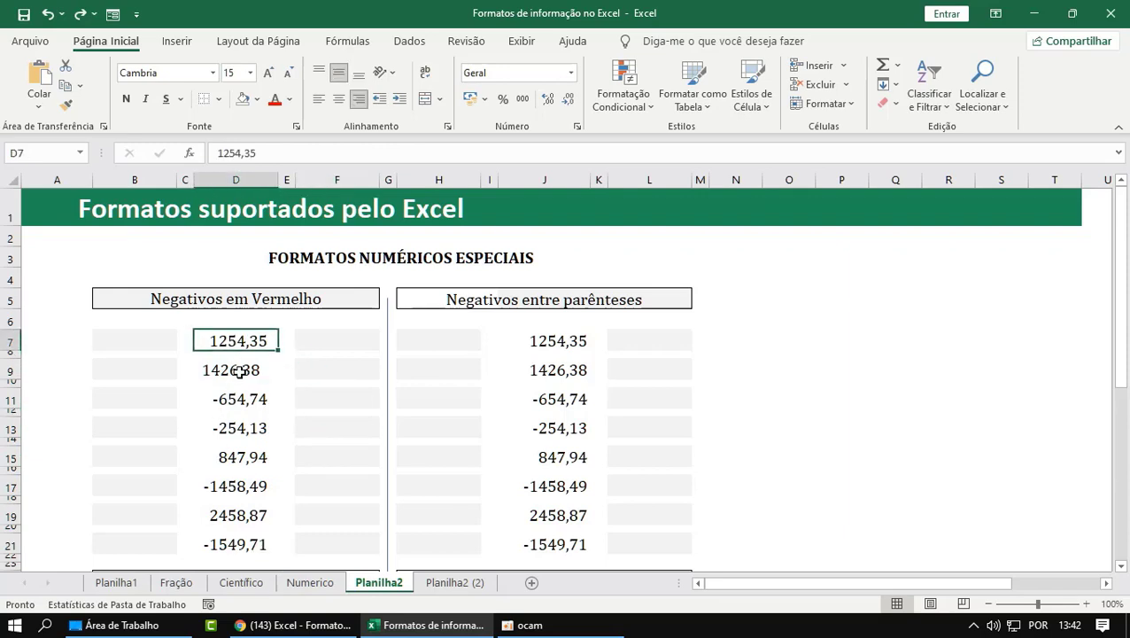
click(238, 370)
click(234, 410)
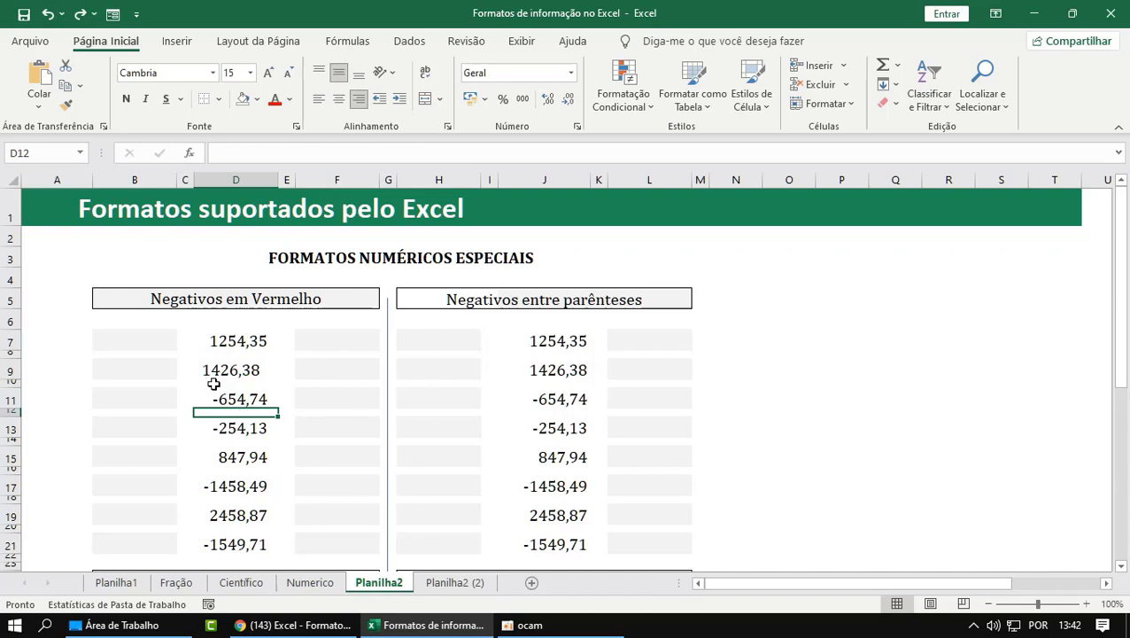
click(243, 341)
click(252, 399)
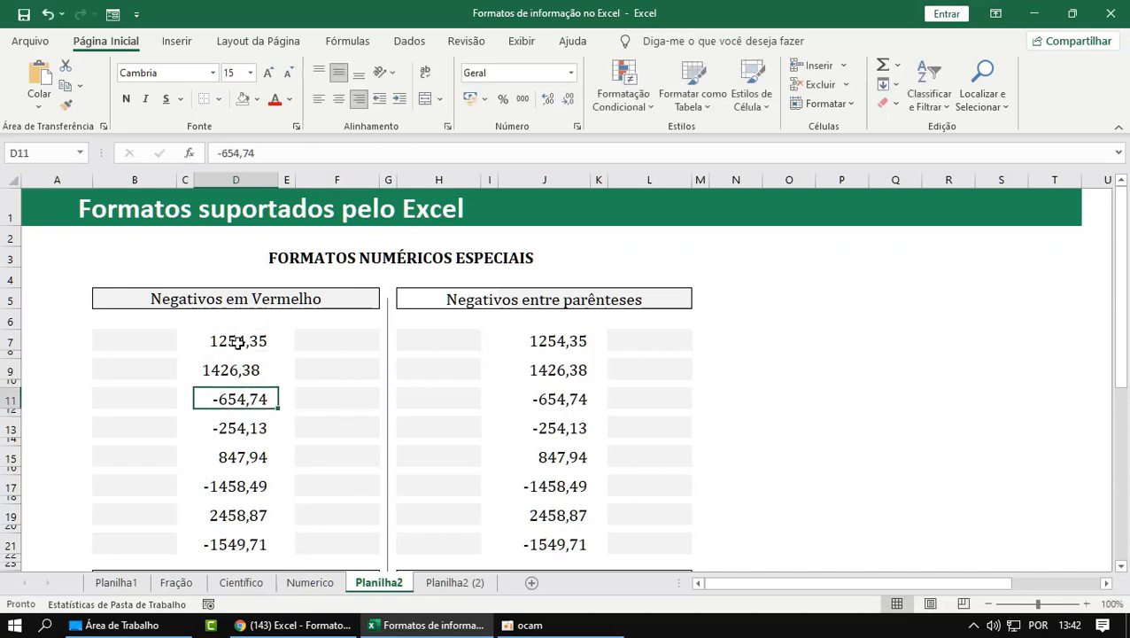
drag(232, 339, 250, 544)
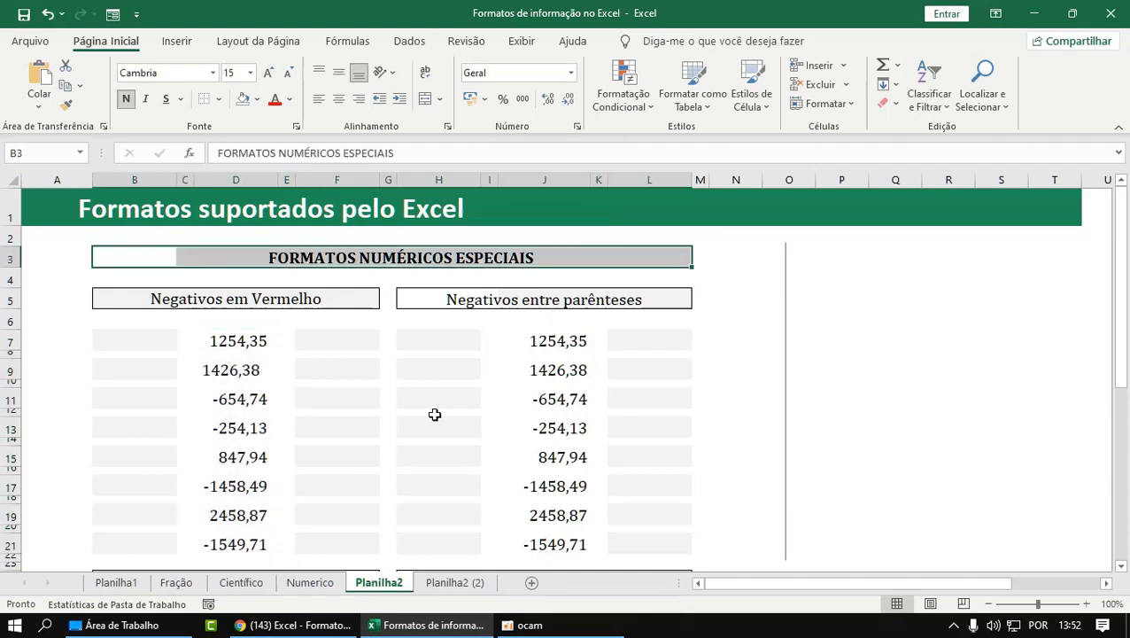
Review the value range D7:D21 and inspect the custom format code stored in B24.
click(435, 413)
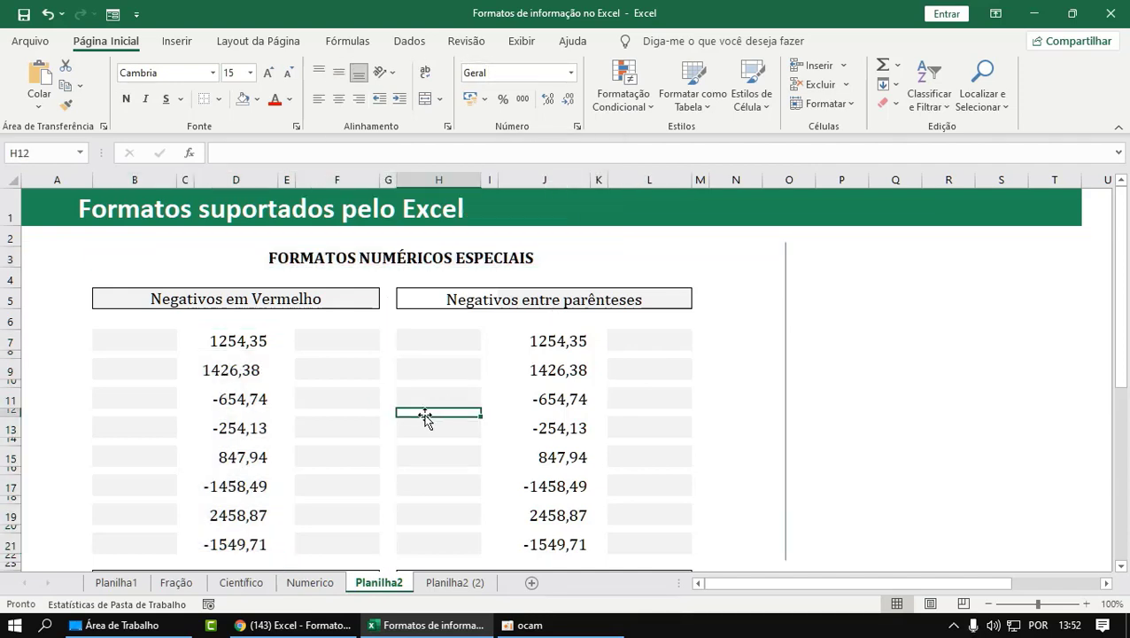
scroll(239, 361, down, 2)
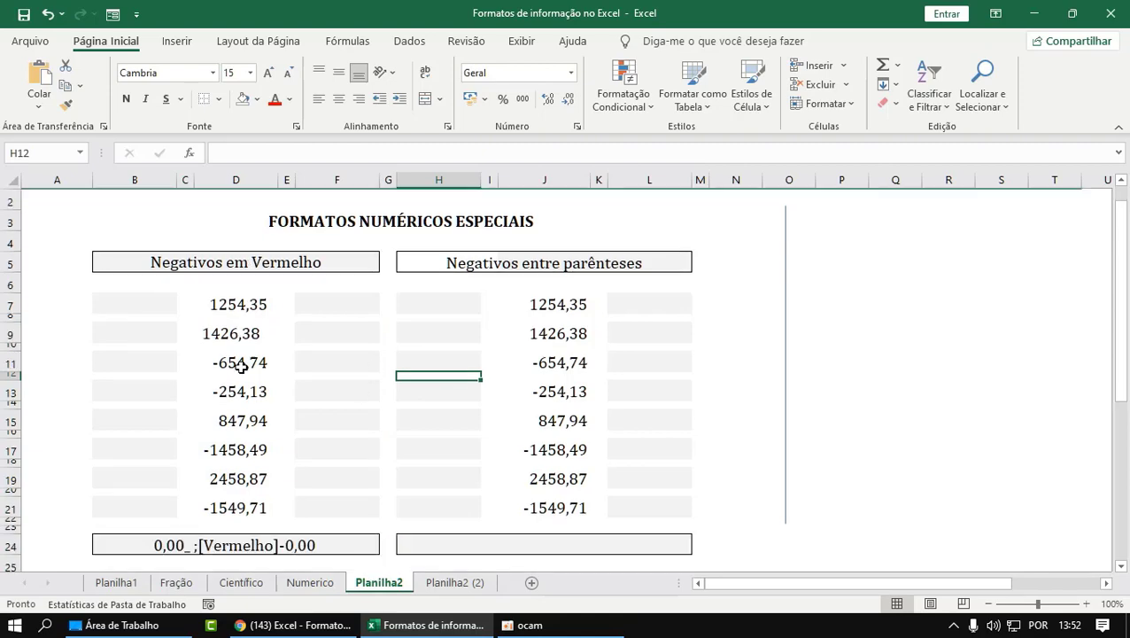
scroll(241, 369, up, 2)
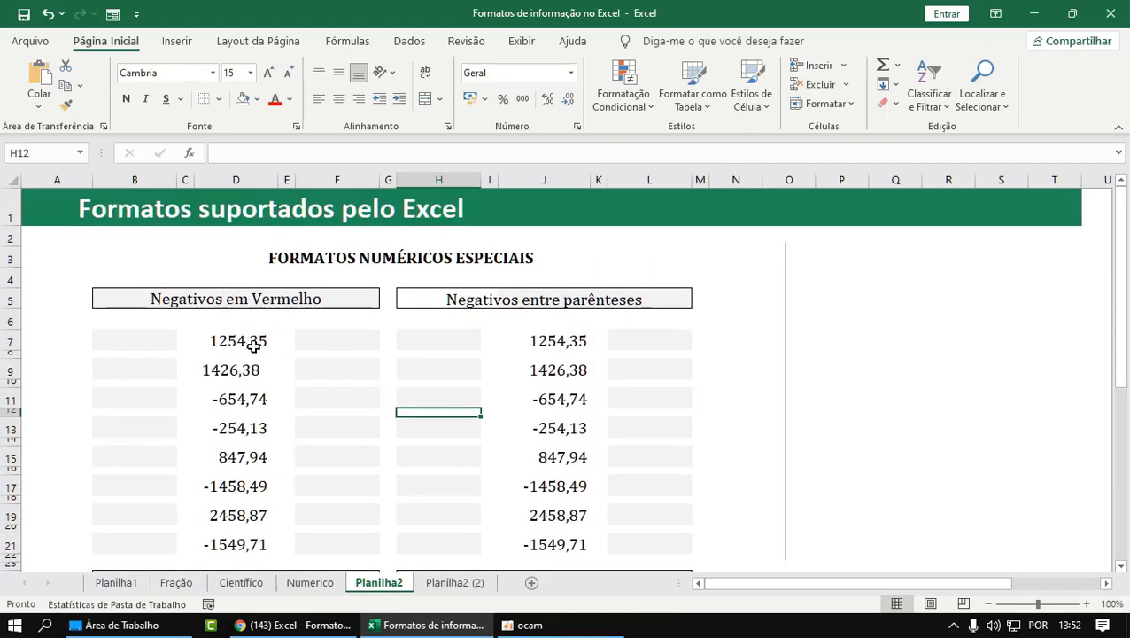
drag(256, 344, 235, 537)
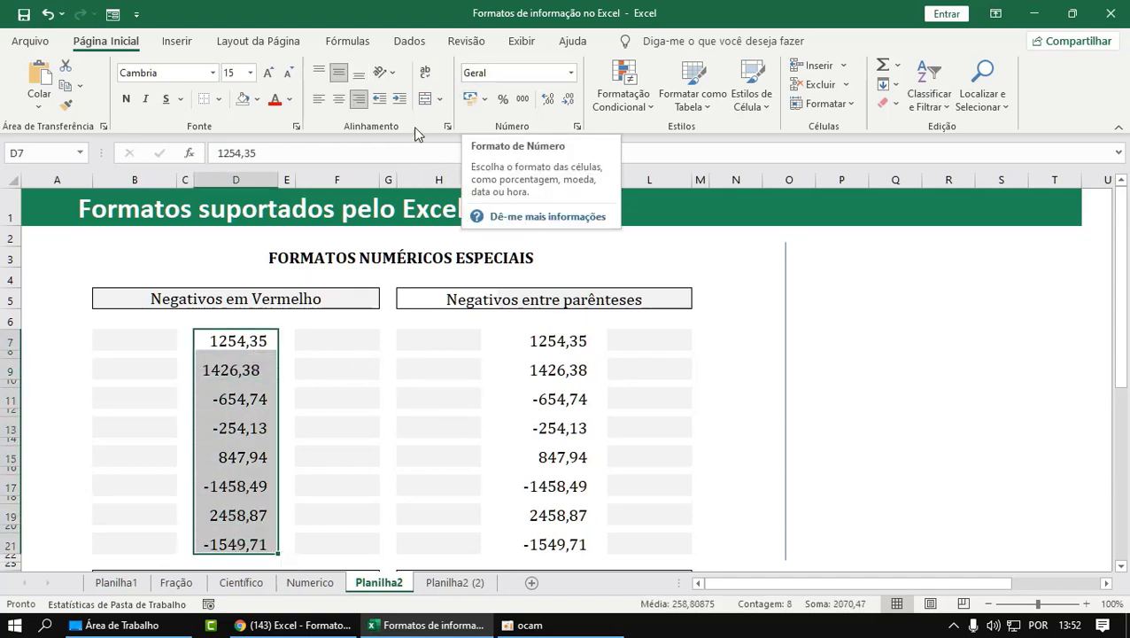
click(265, 480)
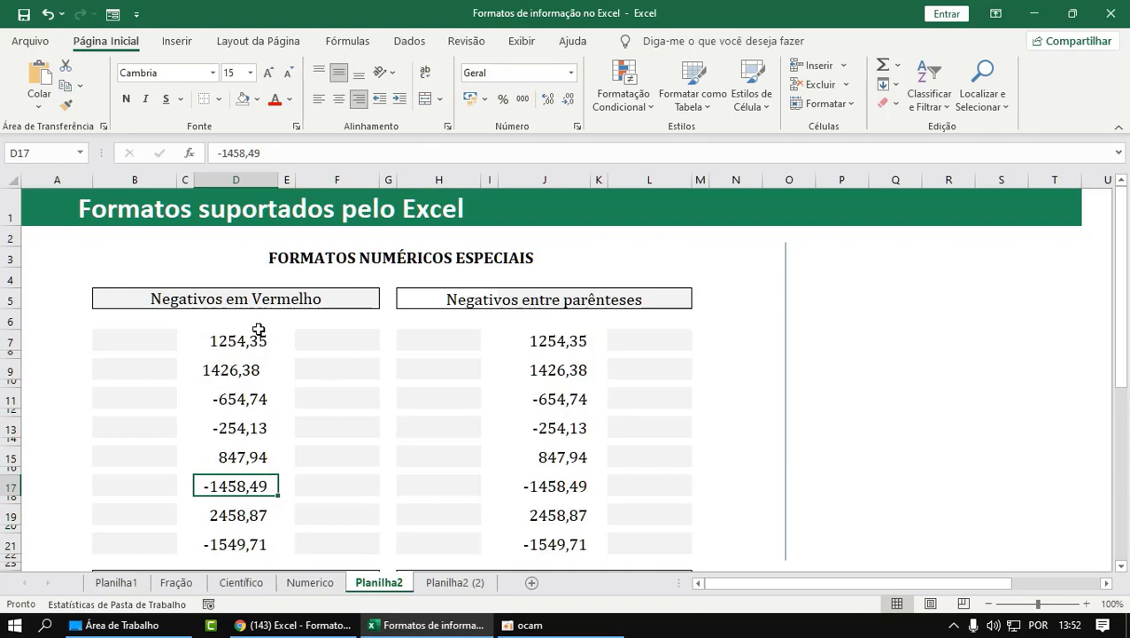
scroll(226, 398, down, 1)
click(232, 348)
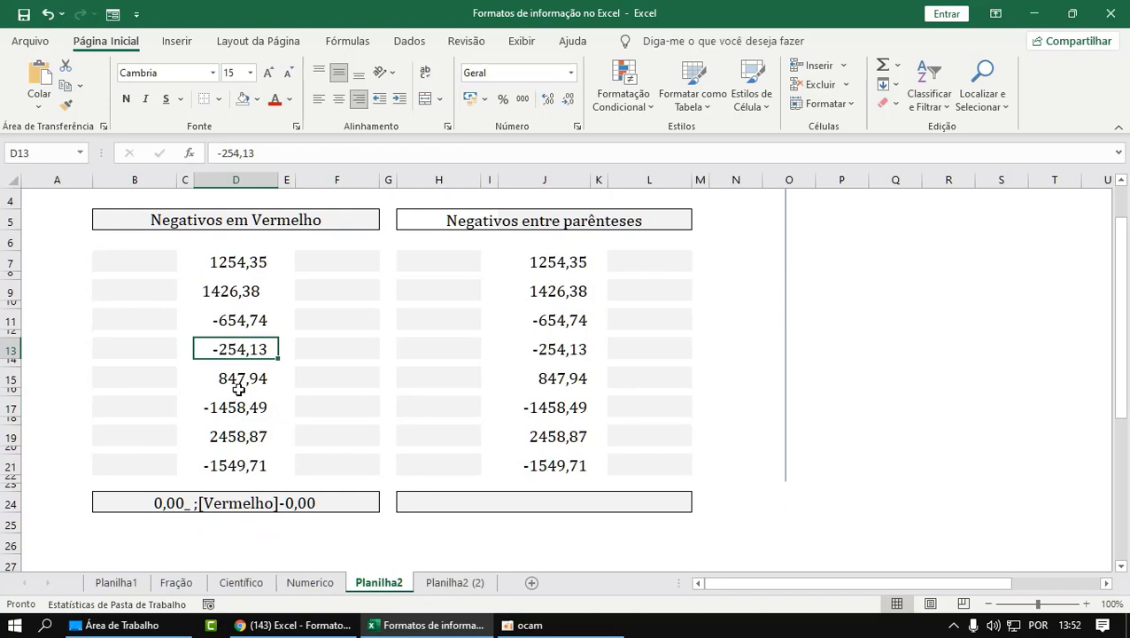
click(305, 503)
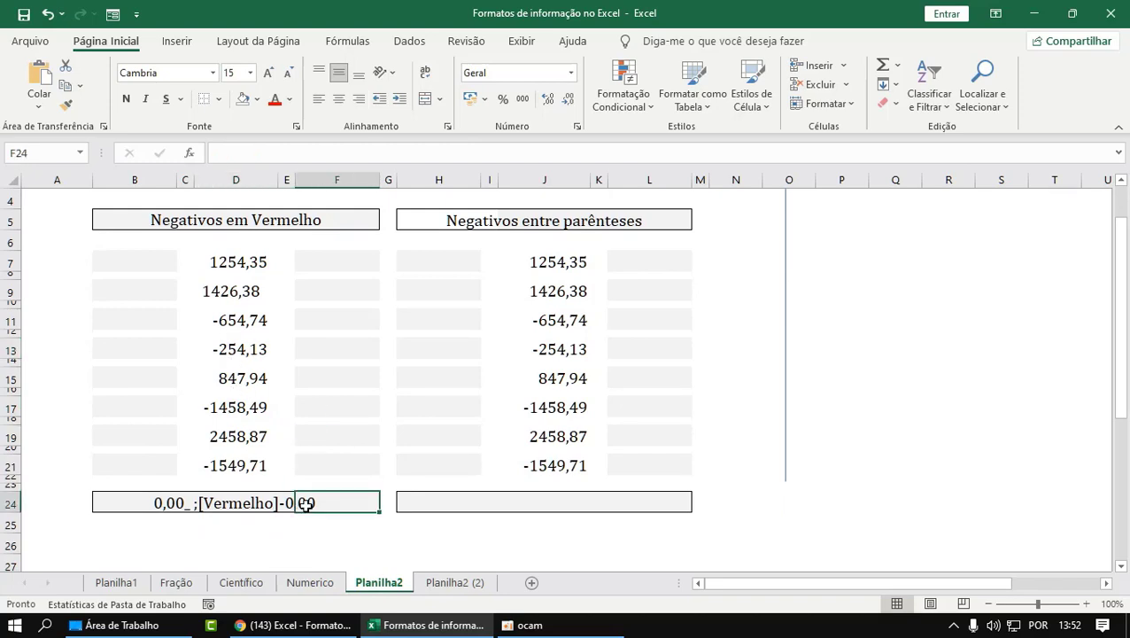
drag(113, 505, 318, 503)
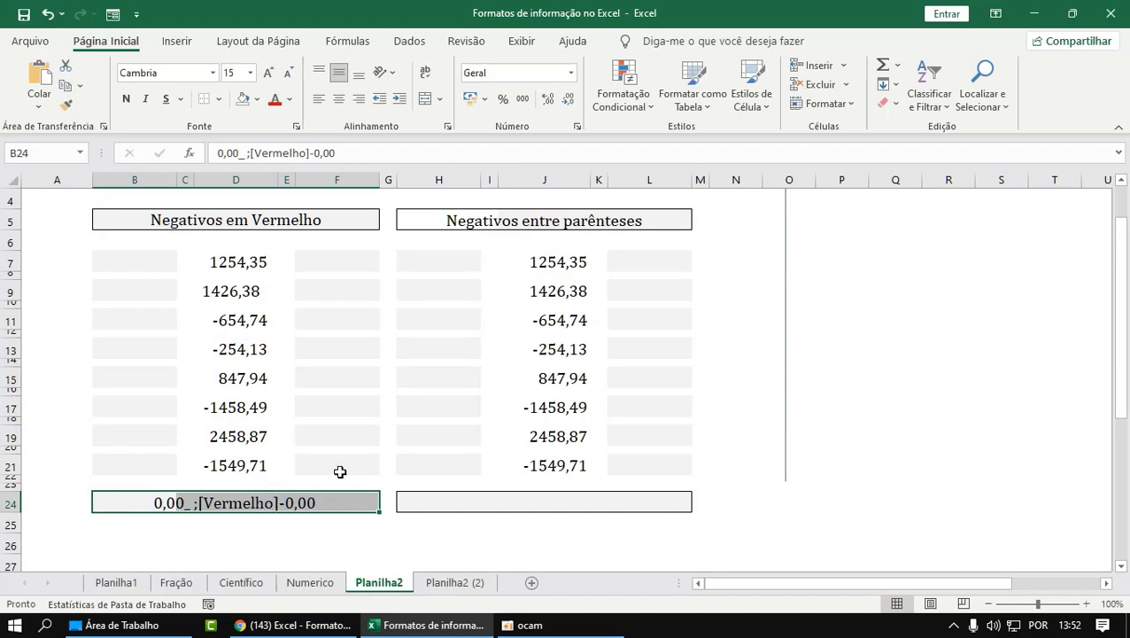
scroll(338, 356, up, 1)
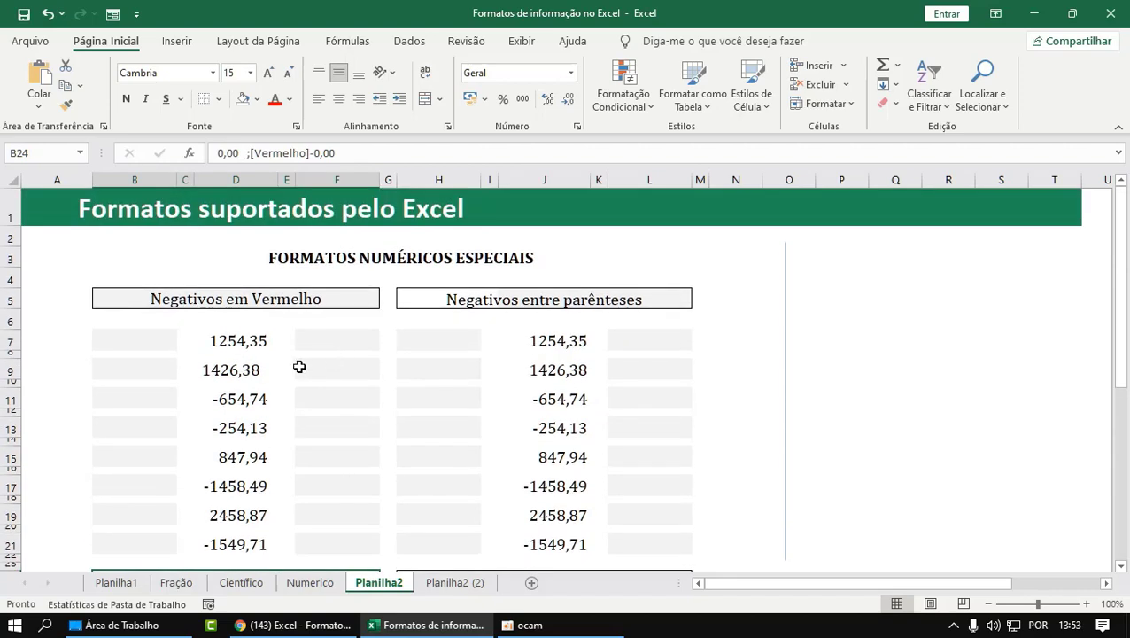
Select the values in D7:D21, bring up the Format Cells dialog for them and close it.
click(254, 341)
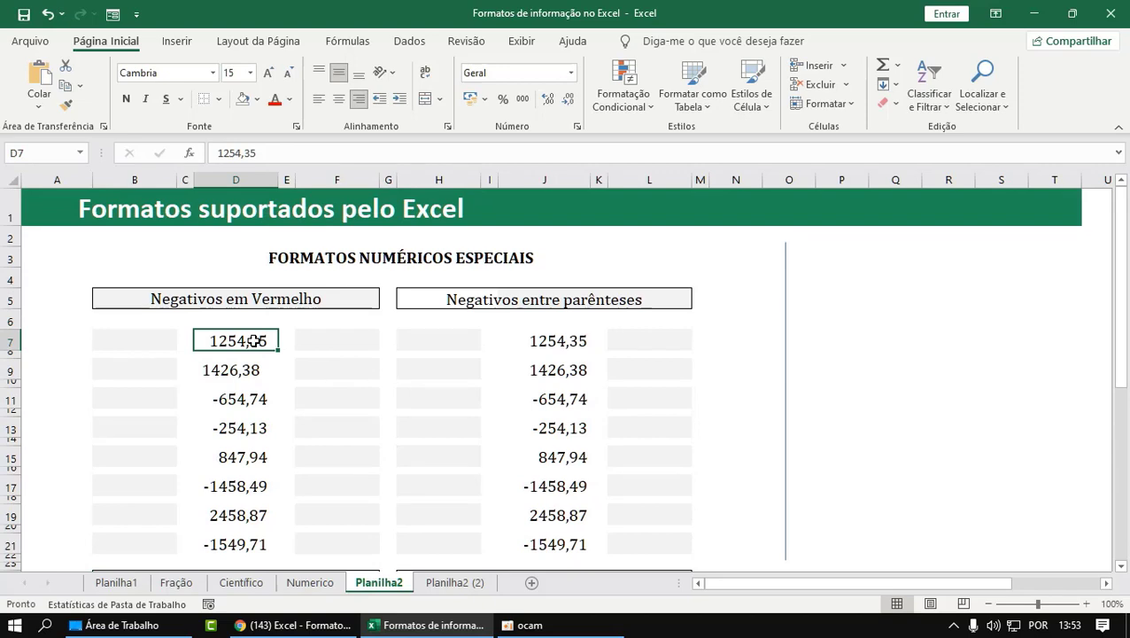
drag(253, 341, 252, 544)
scroll(232, 423, down, 1)
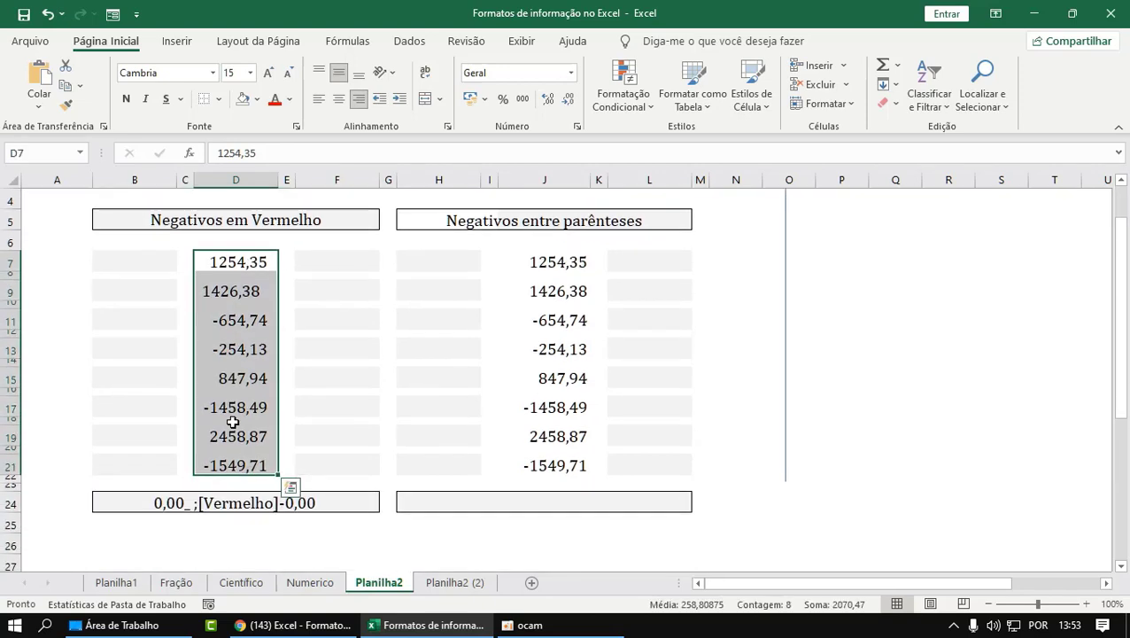
scroll(232, 423, up, 1)
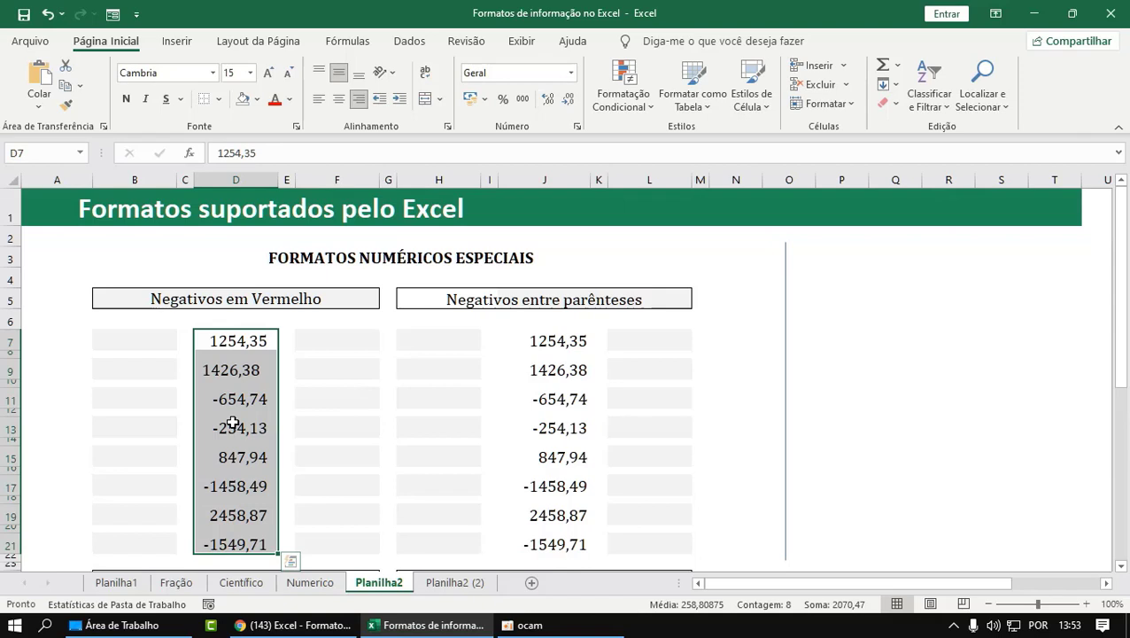
right_click(245, 343)
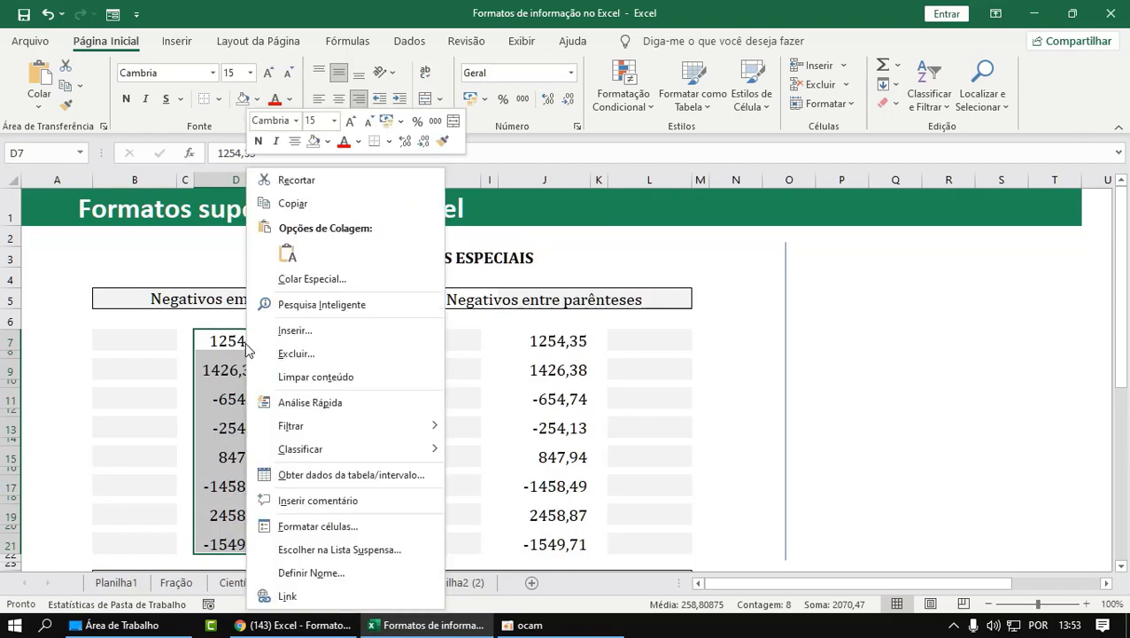
click(346, 532)
click(549, 219)
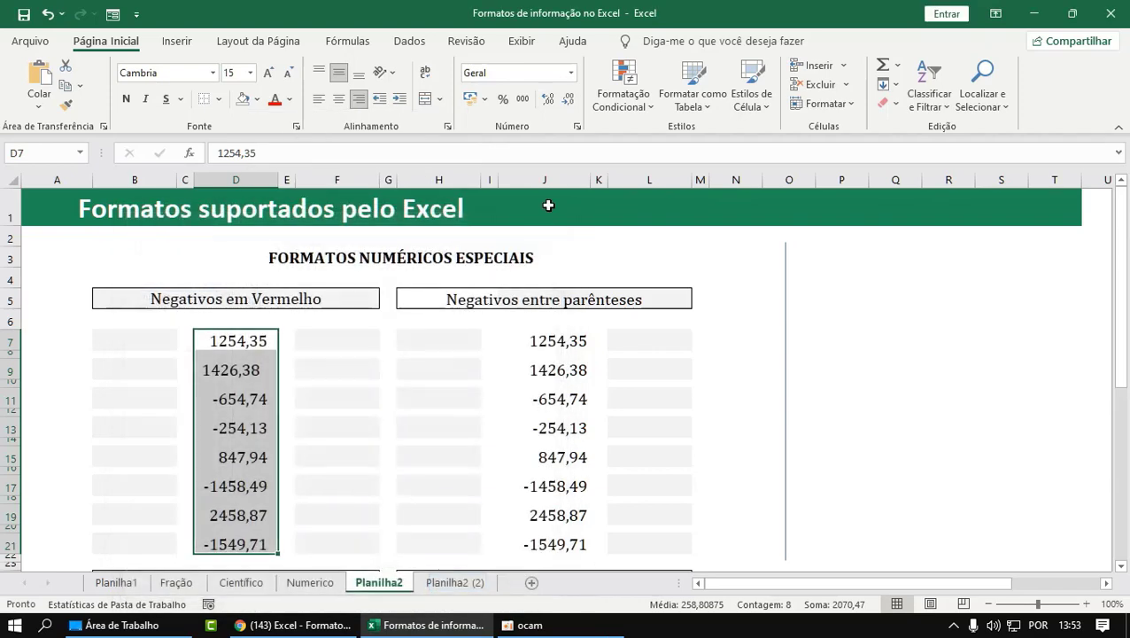
Bring up the Format Cells dialog for the selected values in D7:D21 and choose the Número category.
click(261, 42)
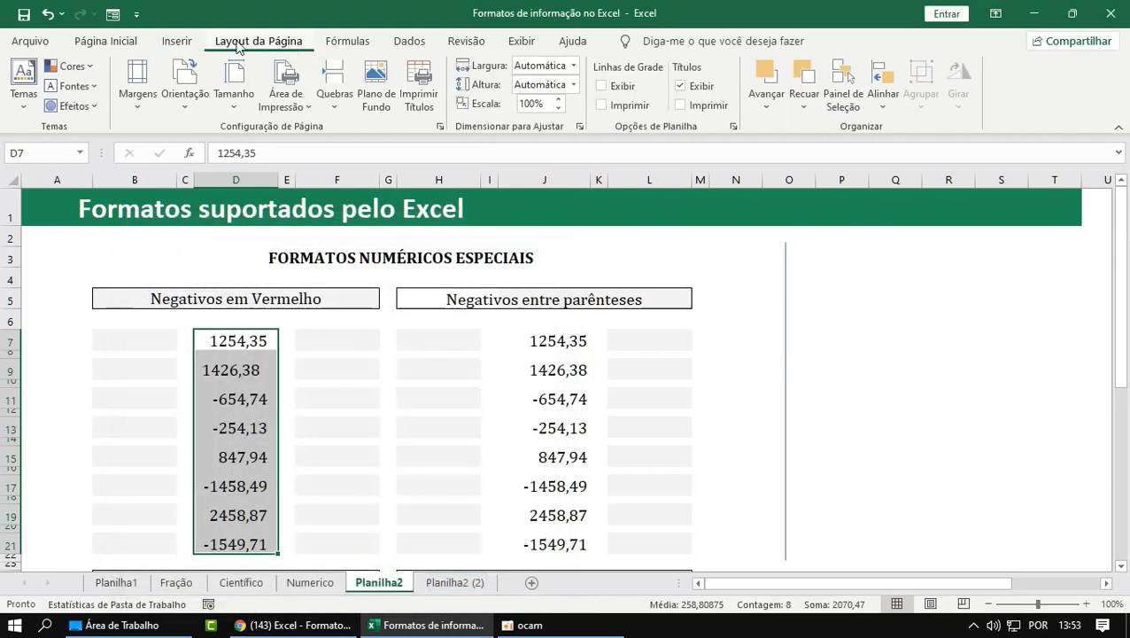
click(99, 41)
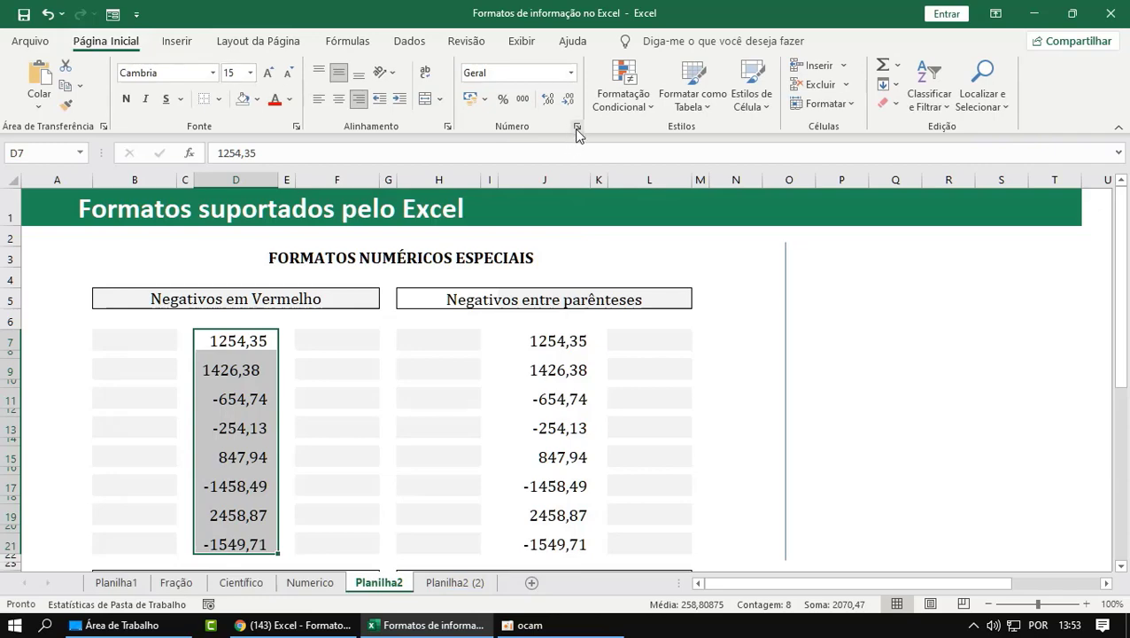
click(577, 127)
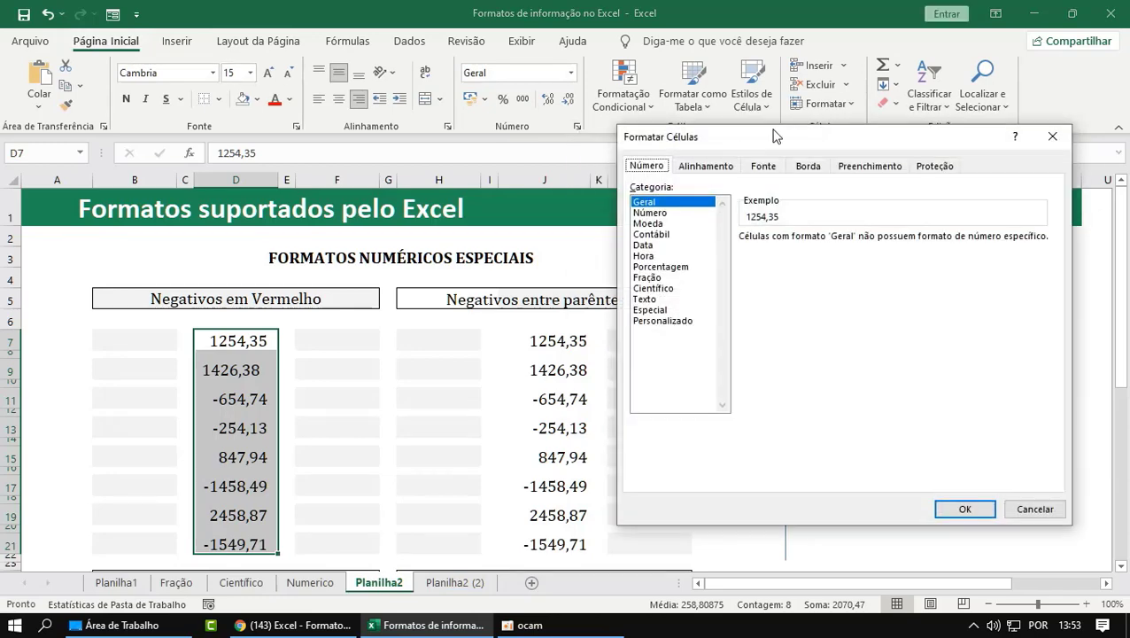
drag(773, 134, 571, 186)
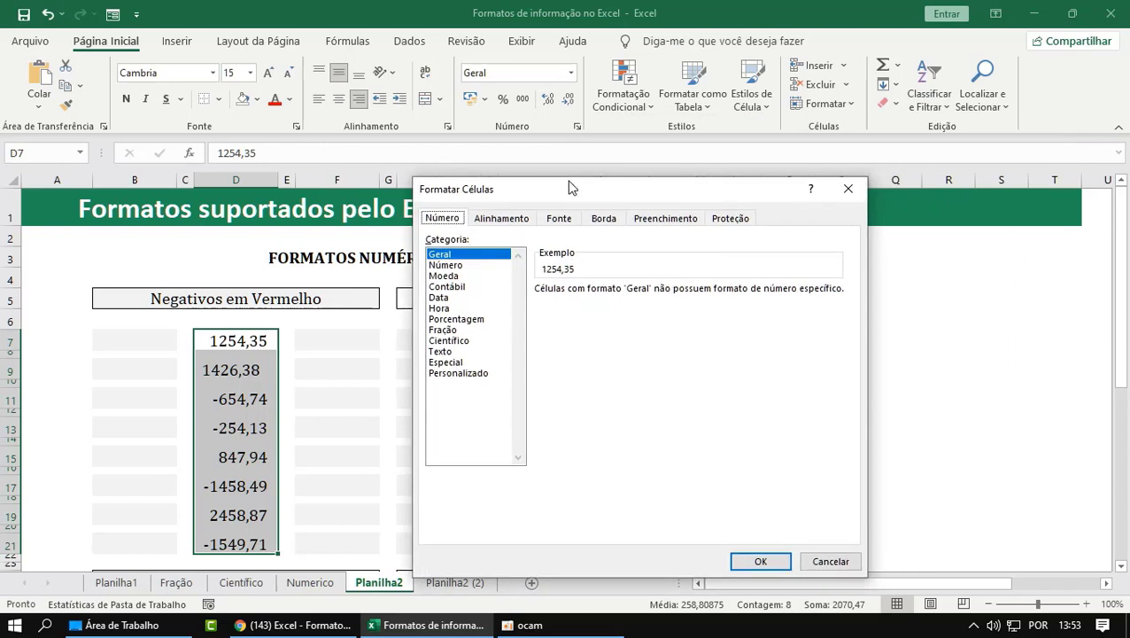
click(463, 266)
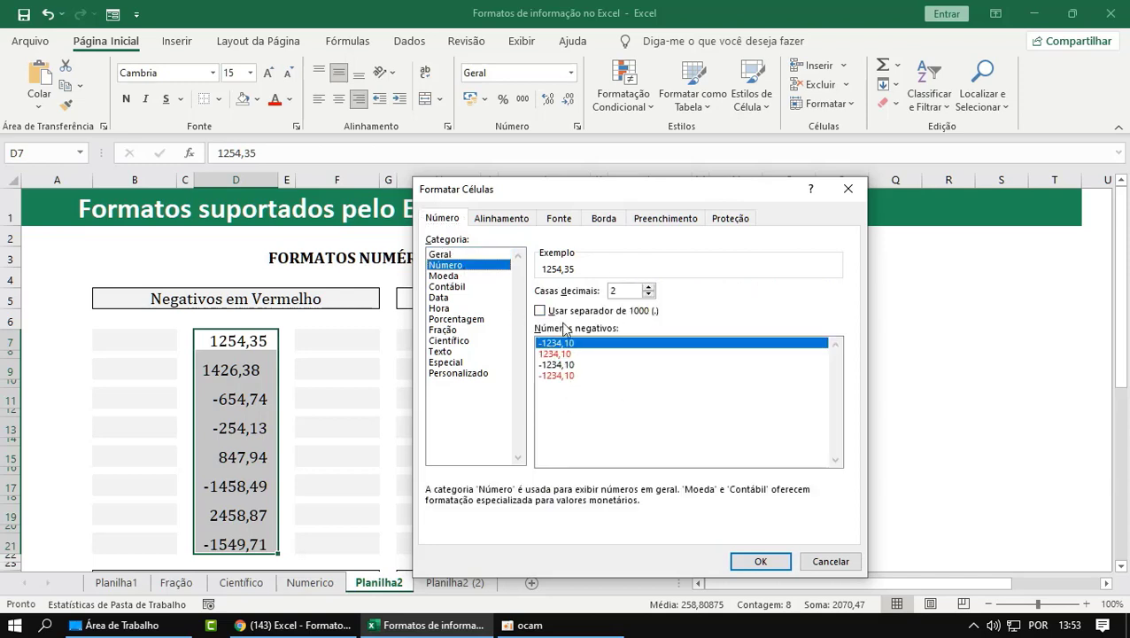
Try more and fewer decimal places for the Número format, returning to 2 decimal places.
click(649, 289)
click(650, 289)
click(649, 289)
click(649, 295)
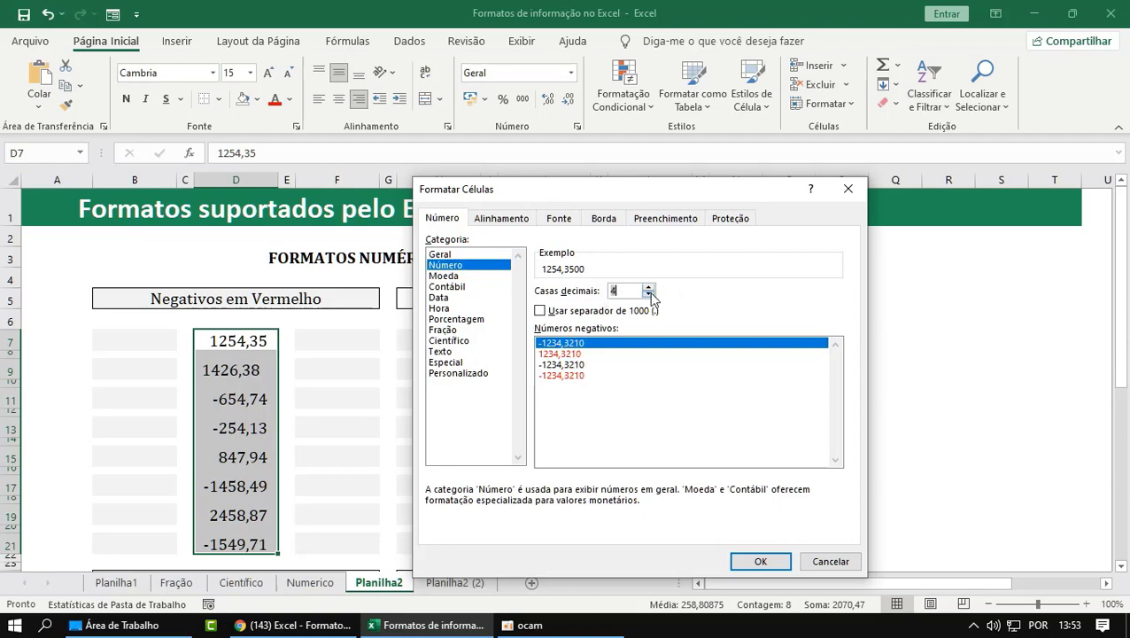
click(649, 295)
click(649, 295)
click(650, 295)
click(649, 295)
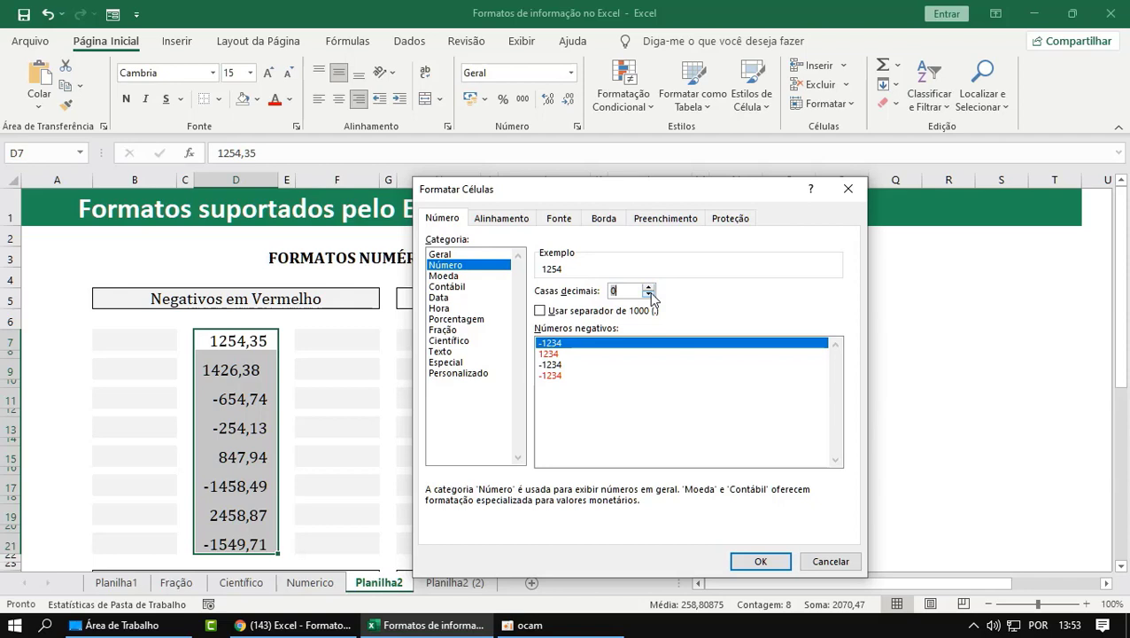
click(650, 288)
click(650, 288)
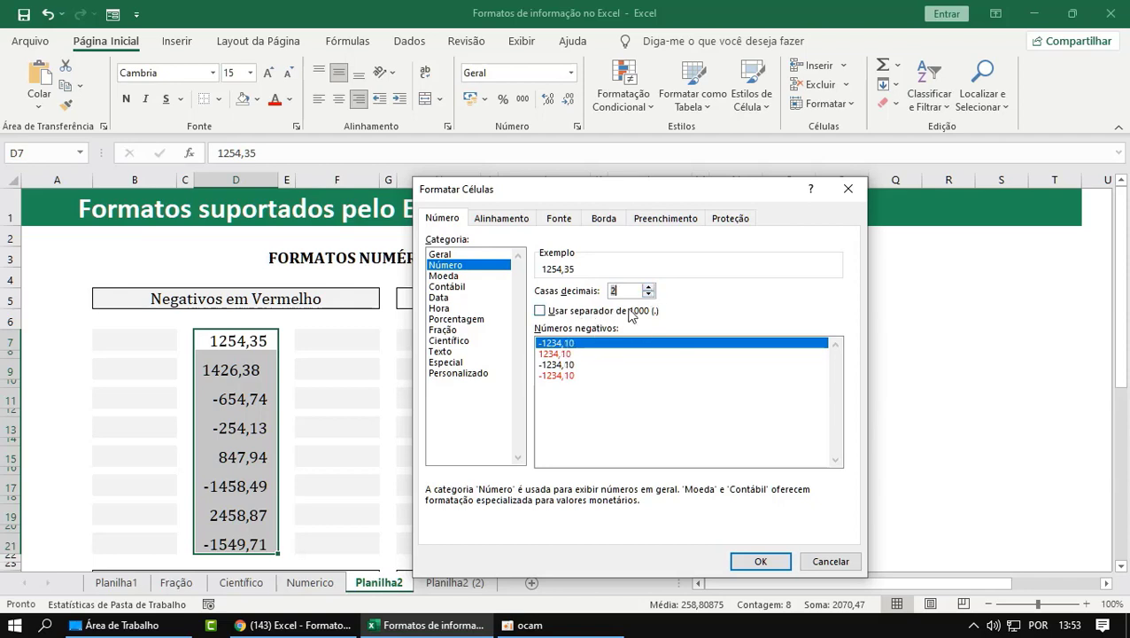
Turn on the thousands separator, choose the red negative style with minus sign, and apply the format to D7:D21.
click(541, 311)
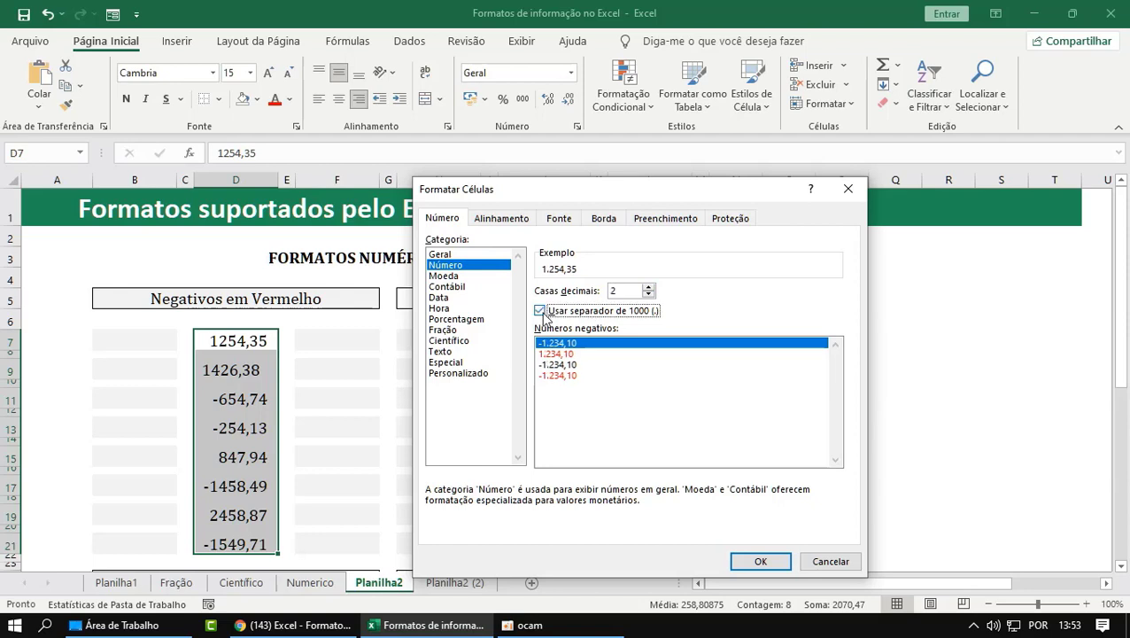
click(542, 313)
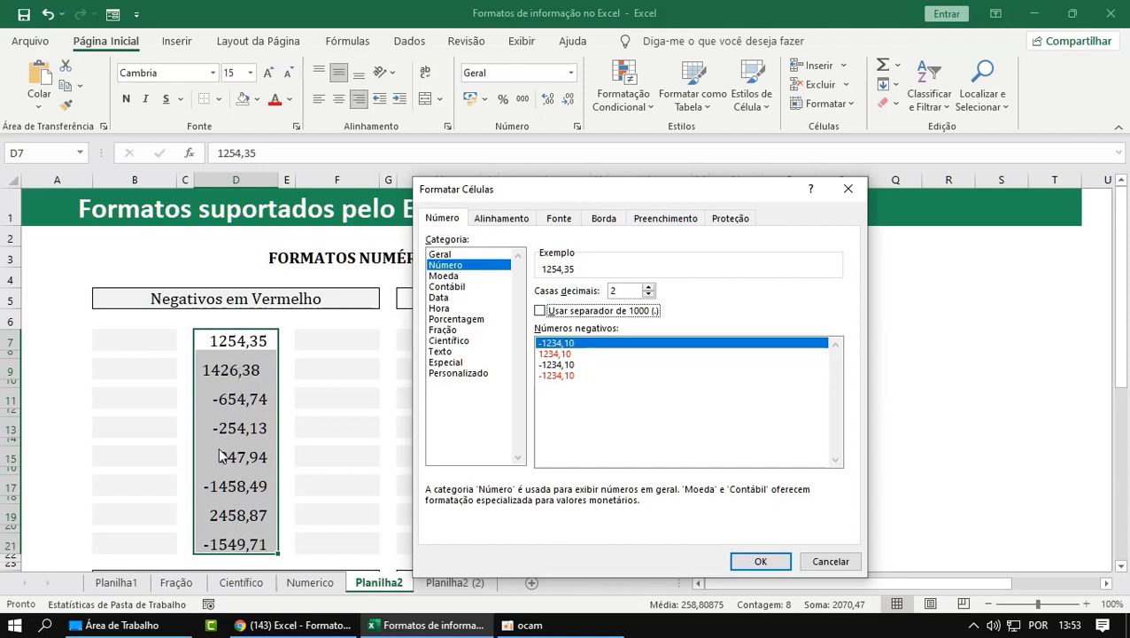
click(542, 312)
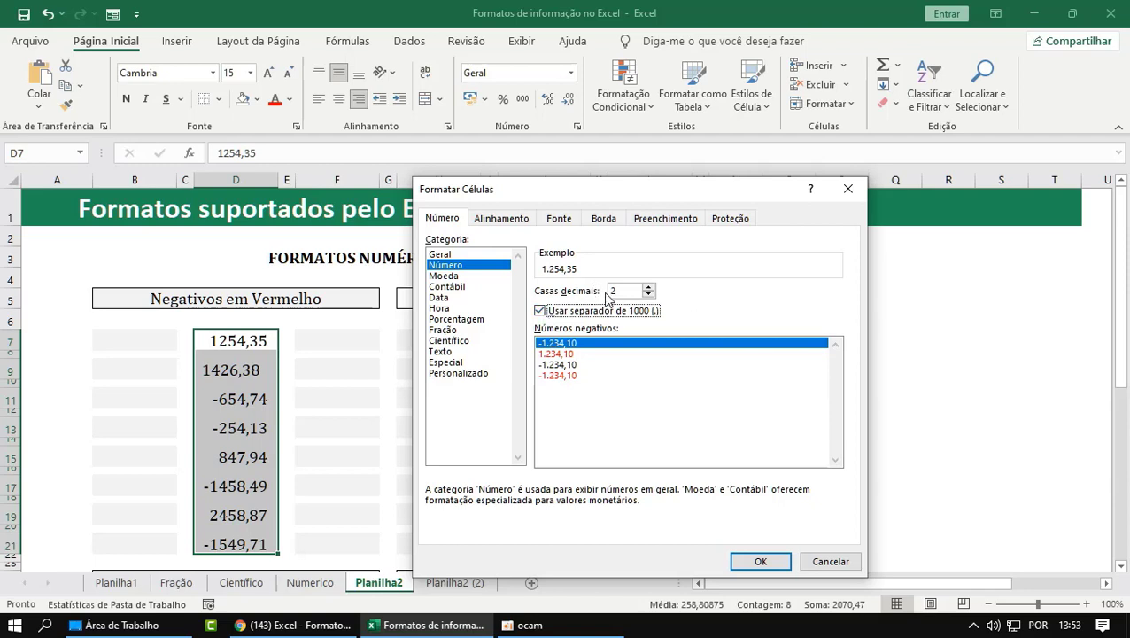
click(567, 376)
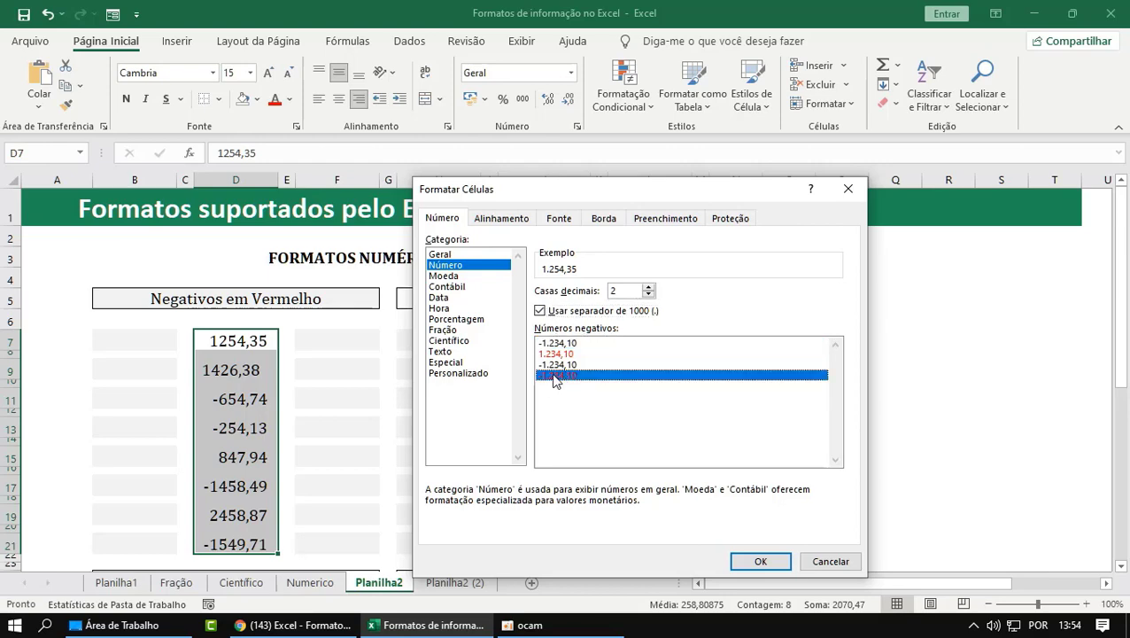
click(755, 561)
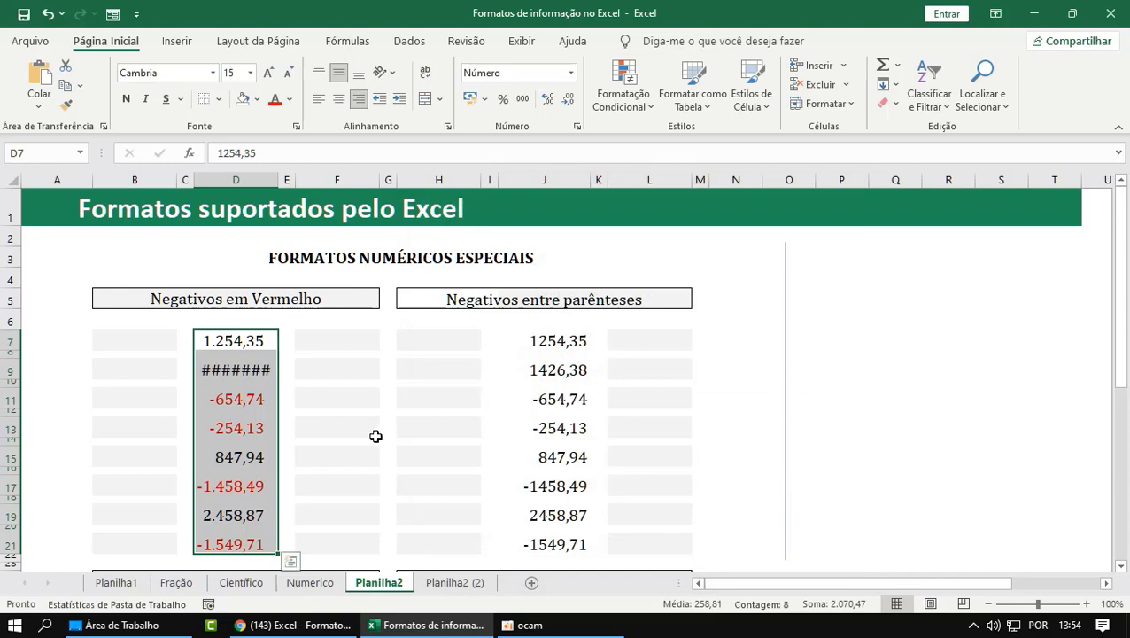
click(375, 436)
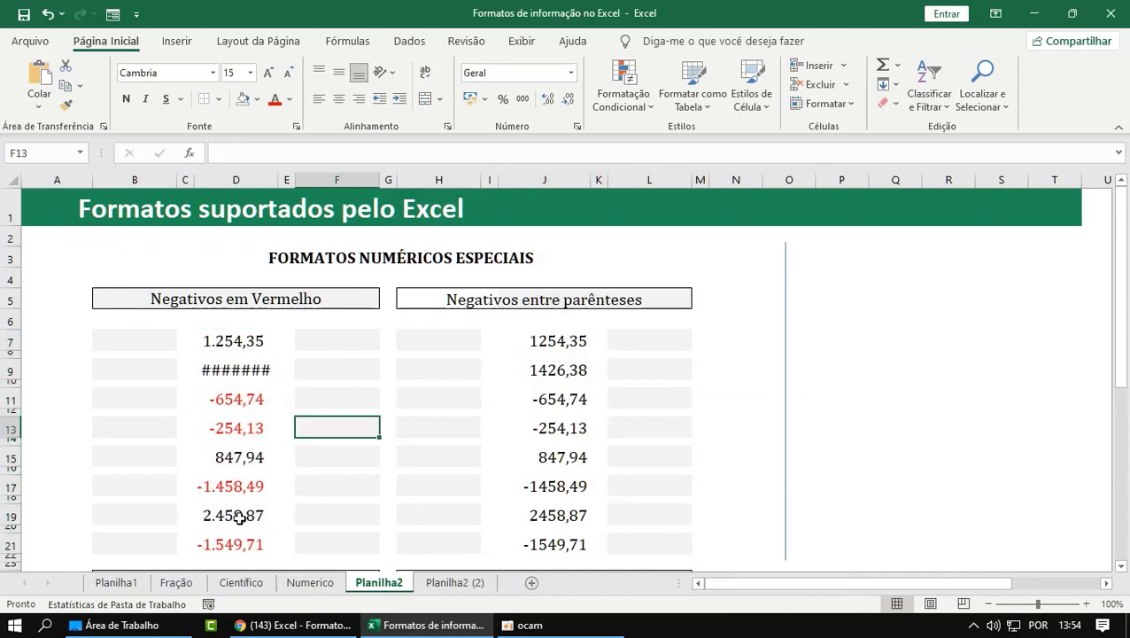
Try autofitting column D for the value in D9, and undo the column width change.
click(238, 367)
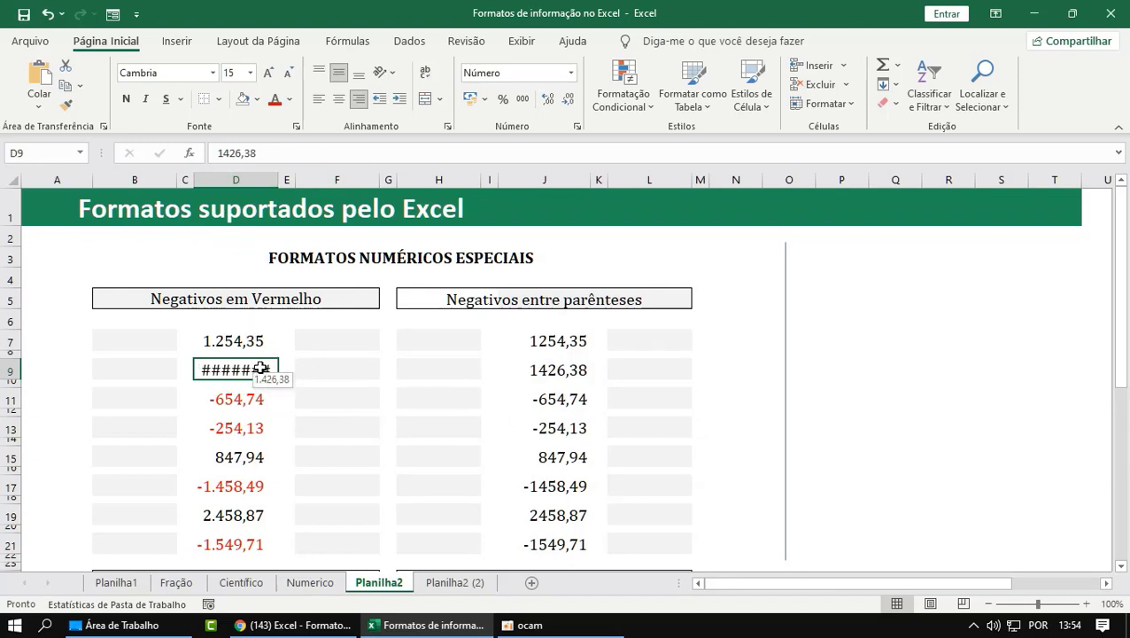
double_click(279, 183)
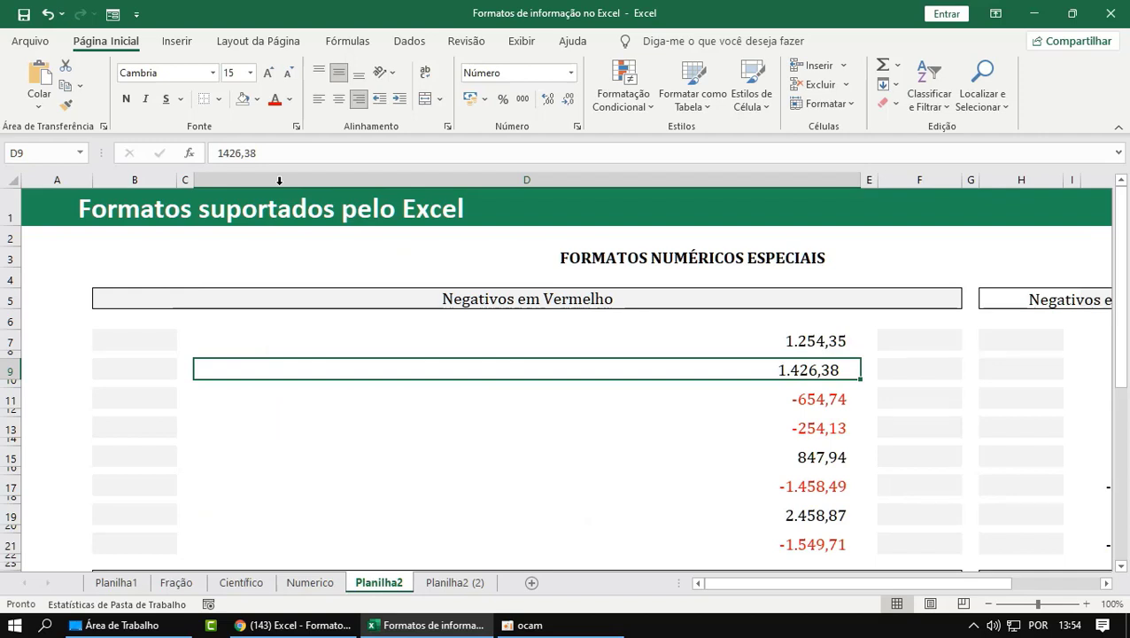
key(ctrl+z)
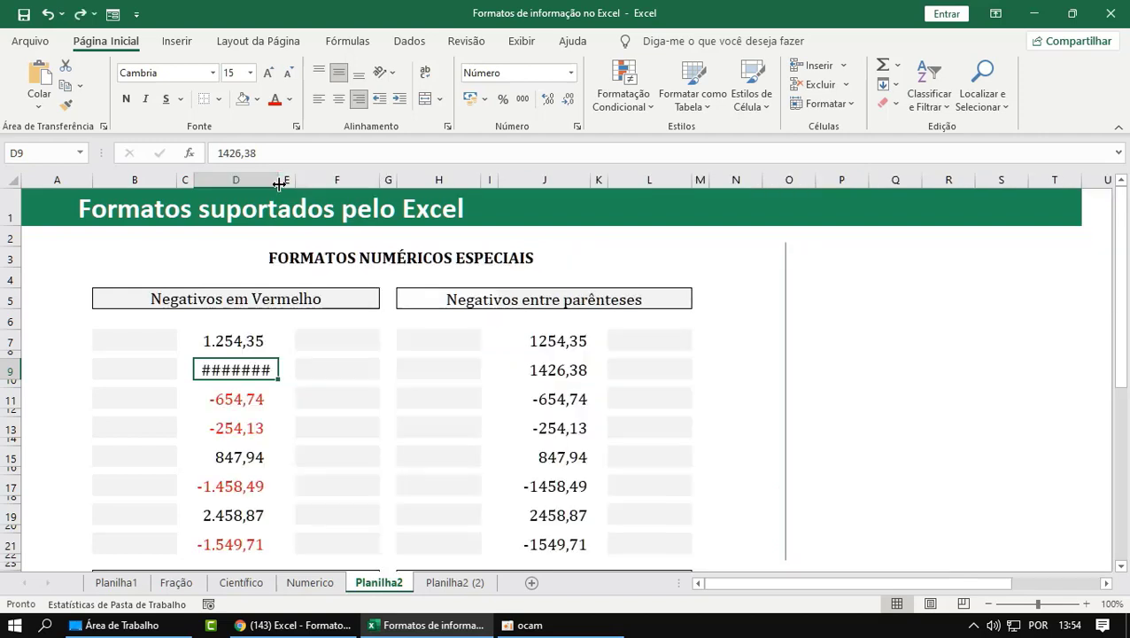
Widen column D slightly by hand so the value in D9 fits.
click(302, 383)
scroll(298, 403, down, 7)
scroll(297, 399, up, 7)
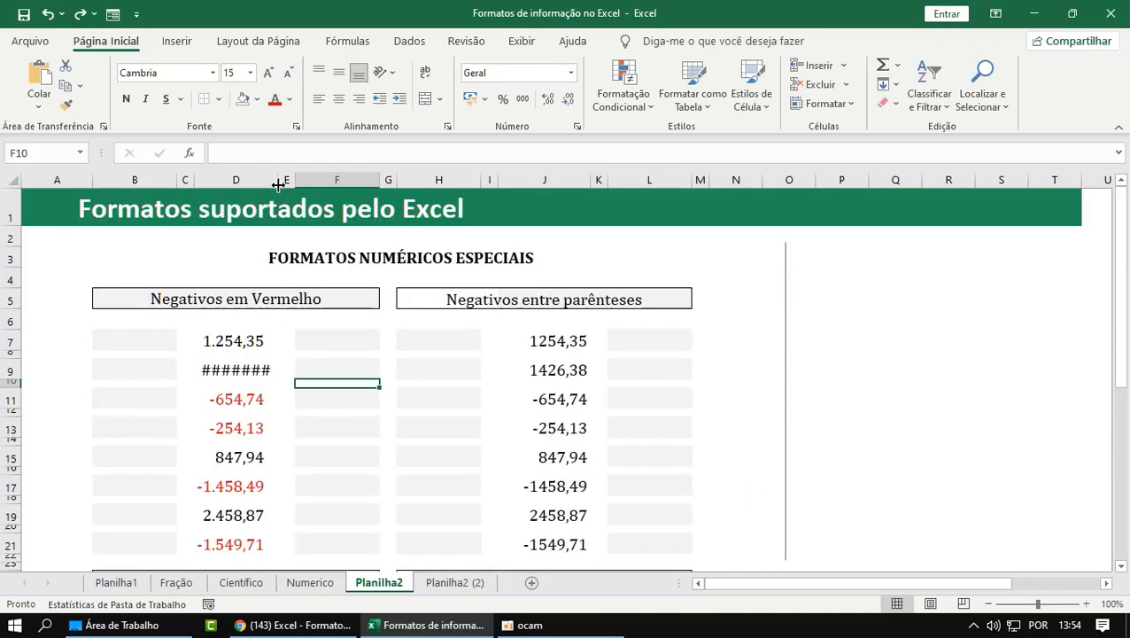
drag(278, 184, 286, 188)
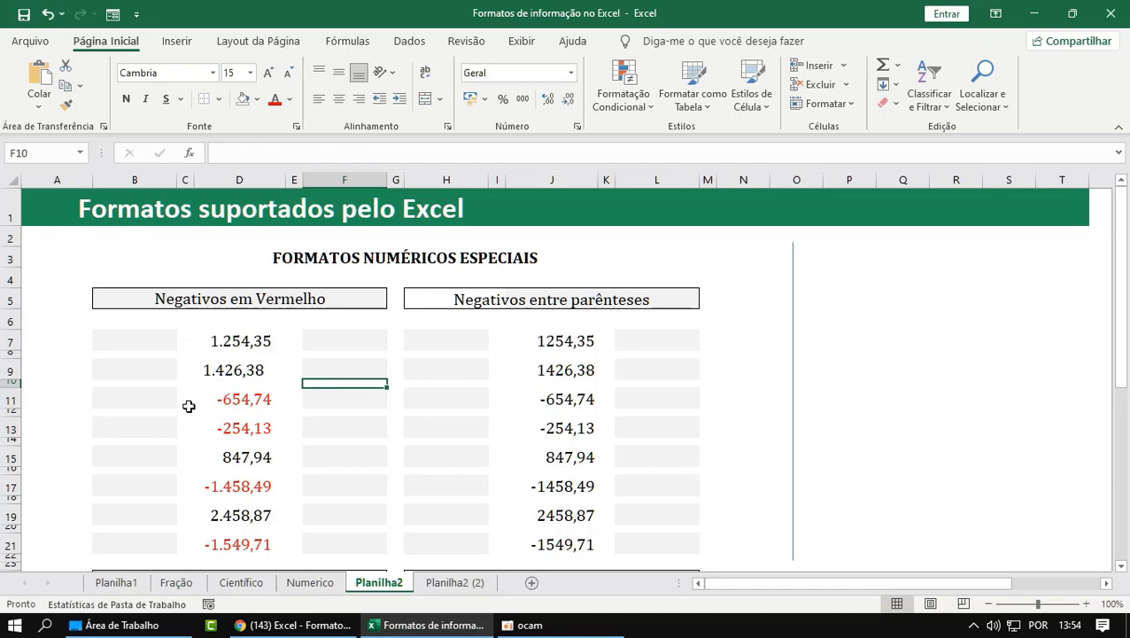
Select D7:D21, centre the values and align them all to the right.
scroll(258, 401, down, 1)
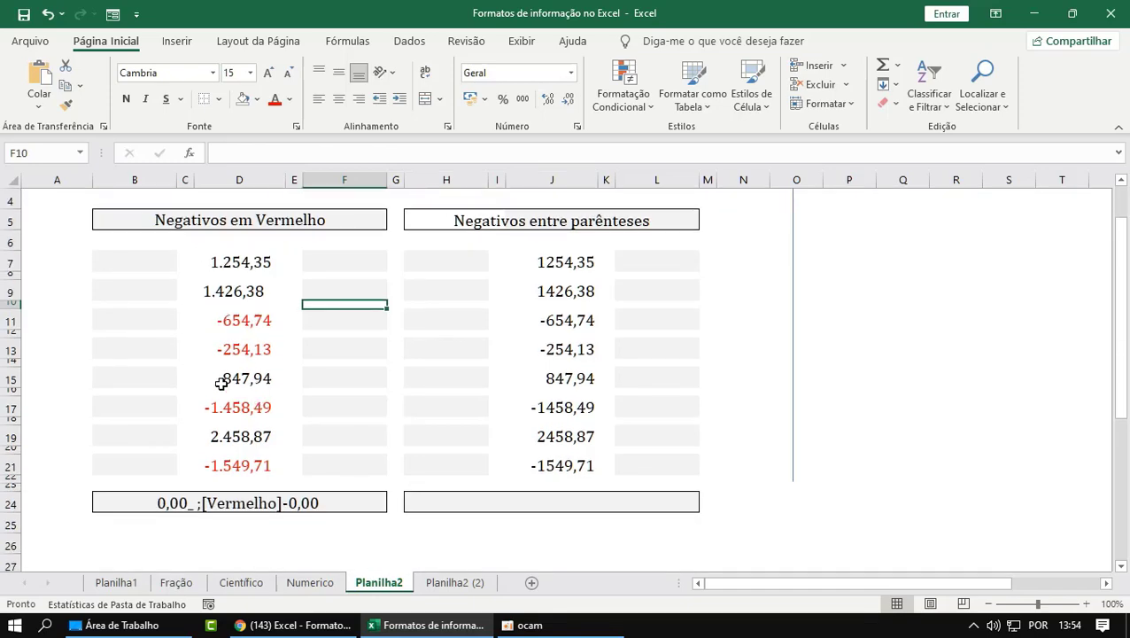
scroll(222, 383, up, 1)
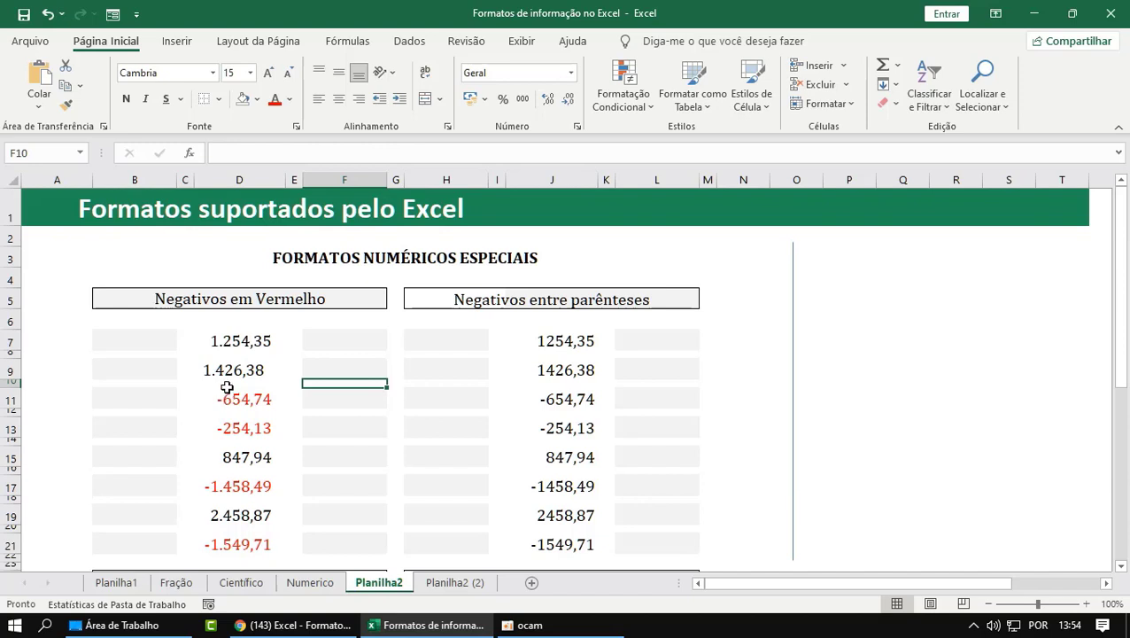
scroll(235, 417, down, 1)
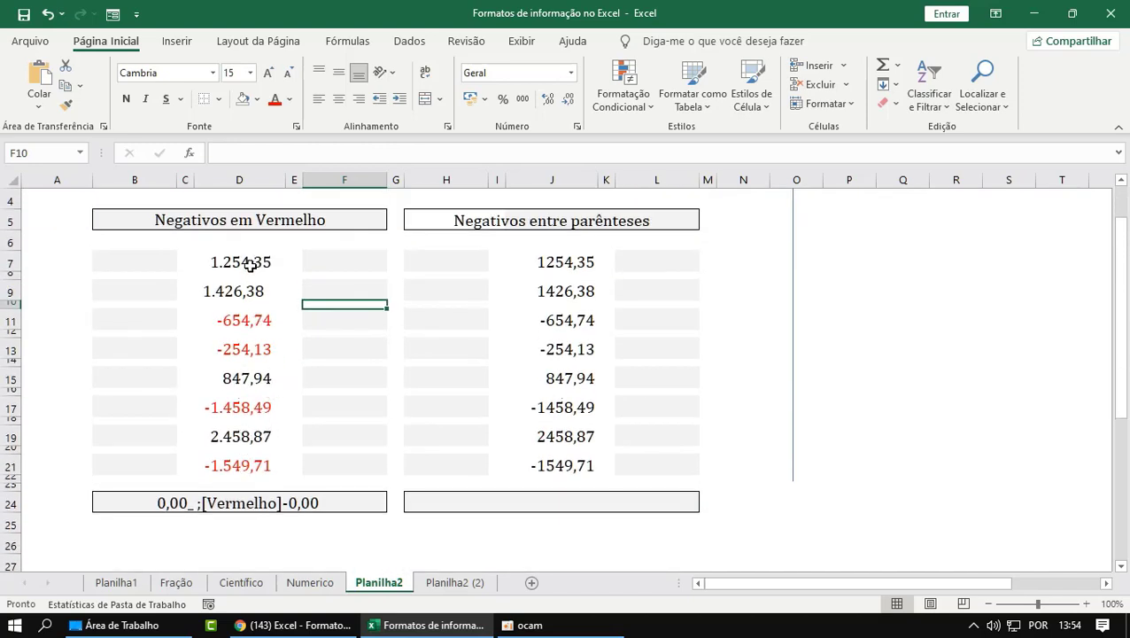
drag(246, 263, 239, 465)
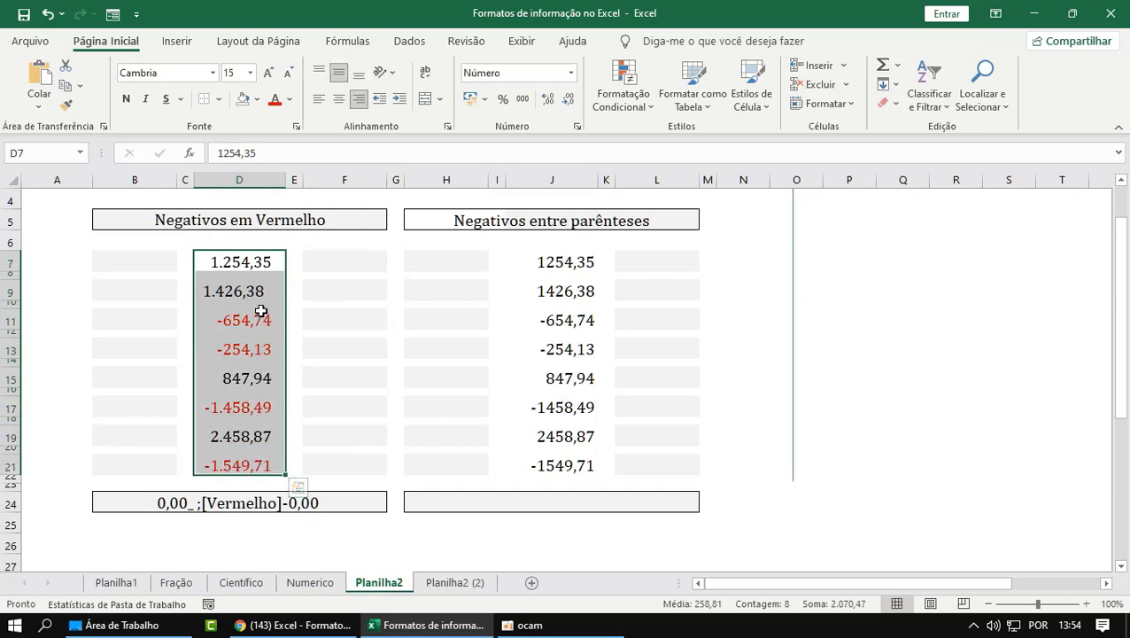
click(338, 99)
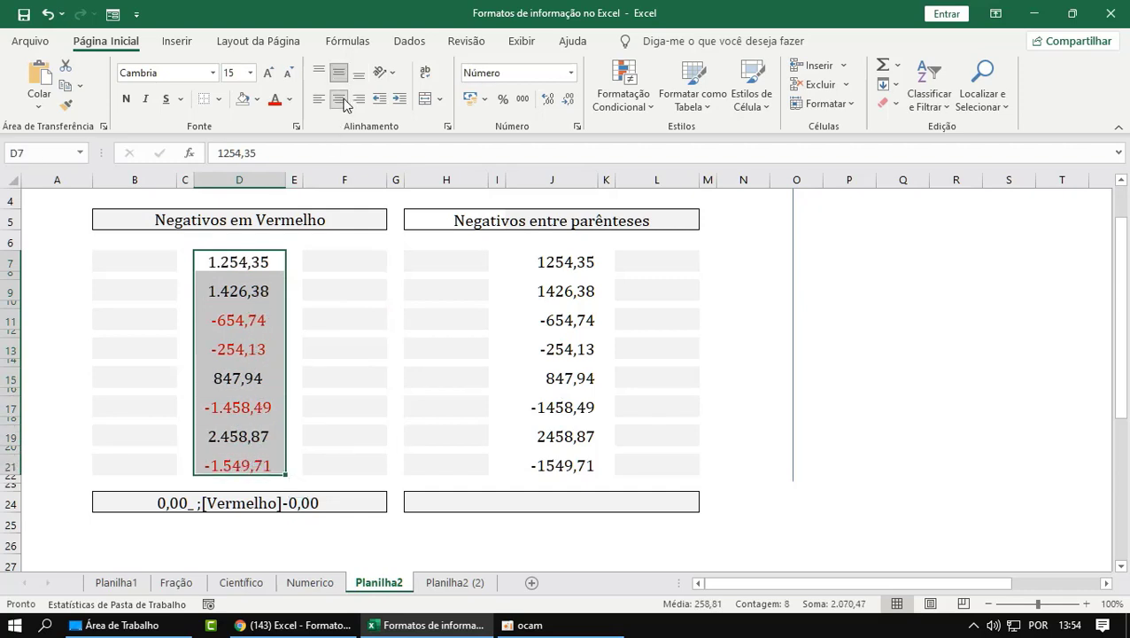
click(358, 103)
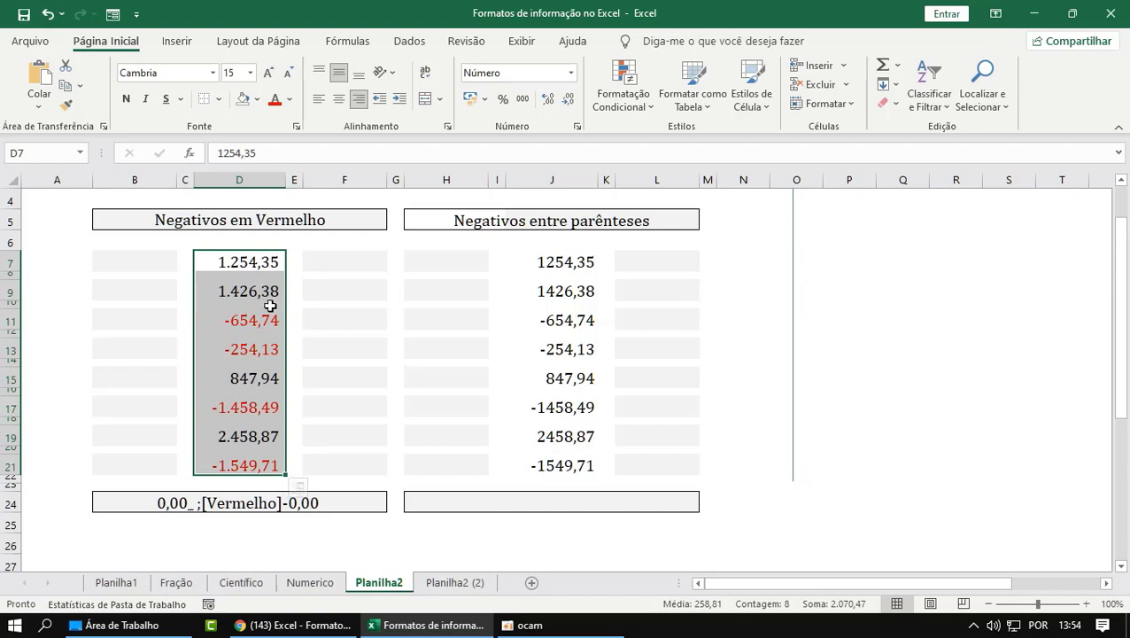
click(316, 372)
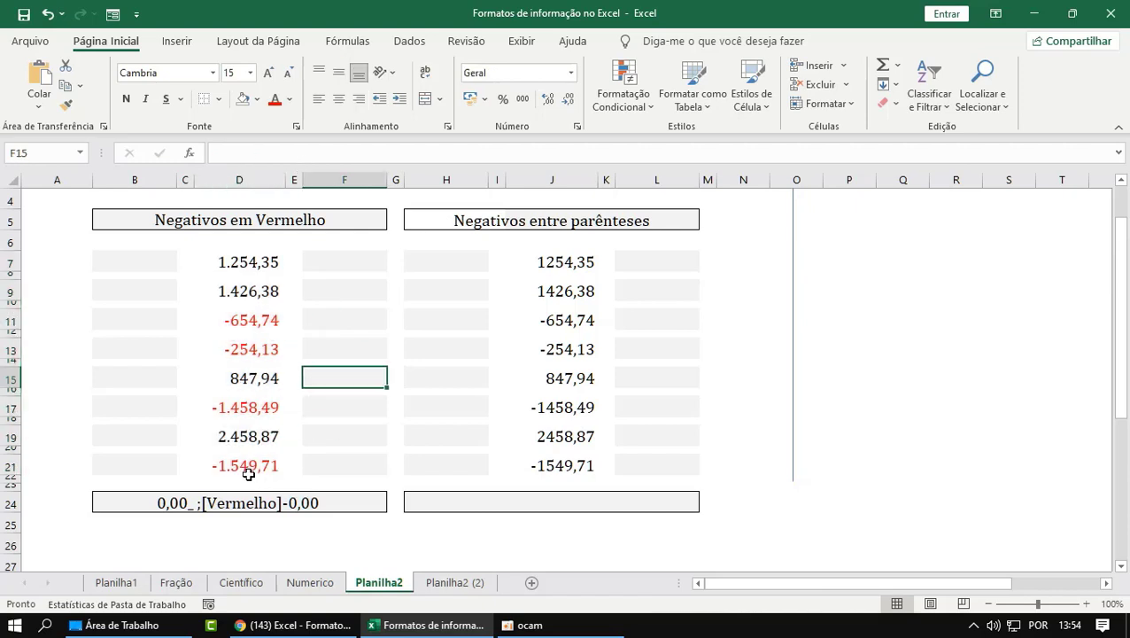
Try left and centre alignment on the values in D7:D21 and return them to right alignment.
drag(238, 469, 244, 263)
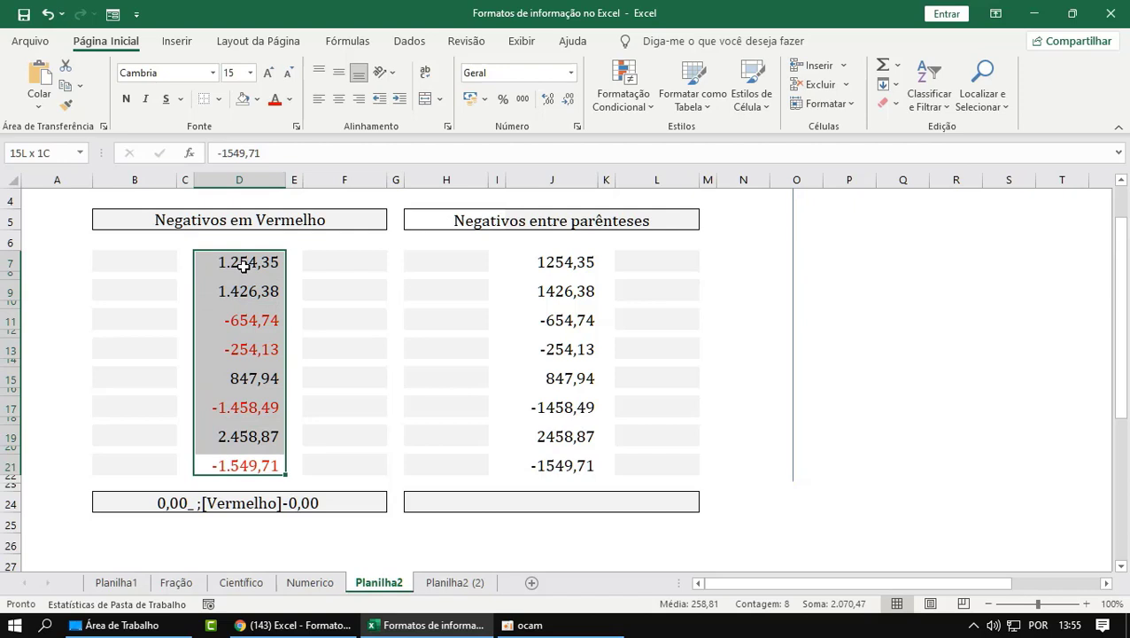
key(Return)
click(321, 102)
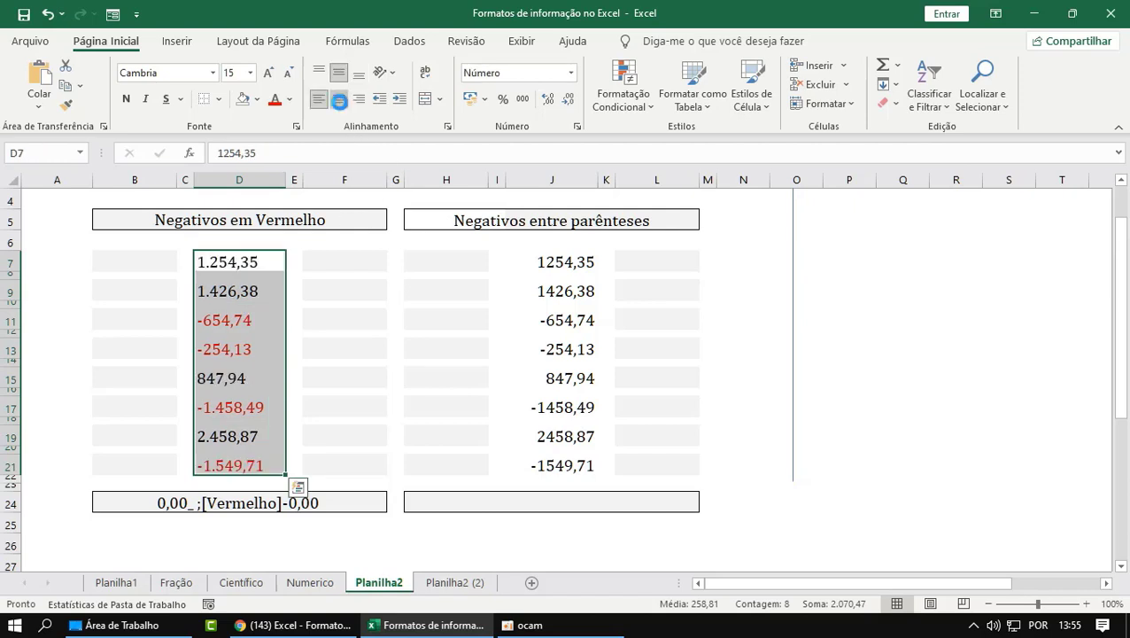
click(341, 105)
click(354, 104)
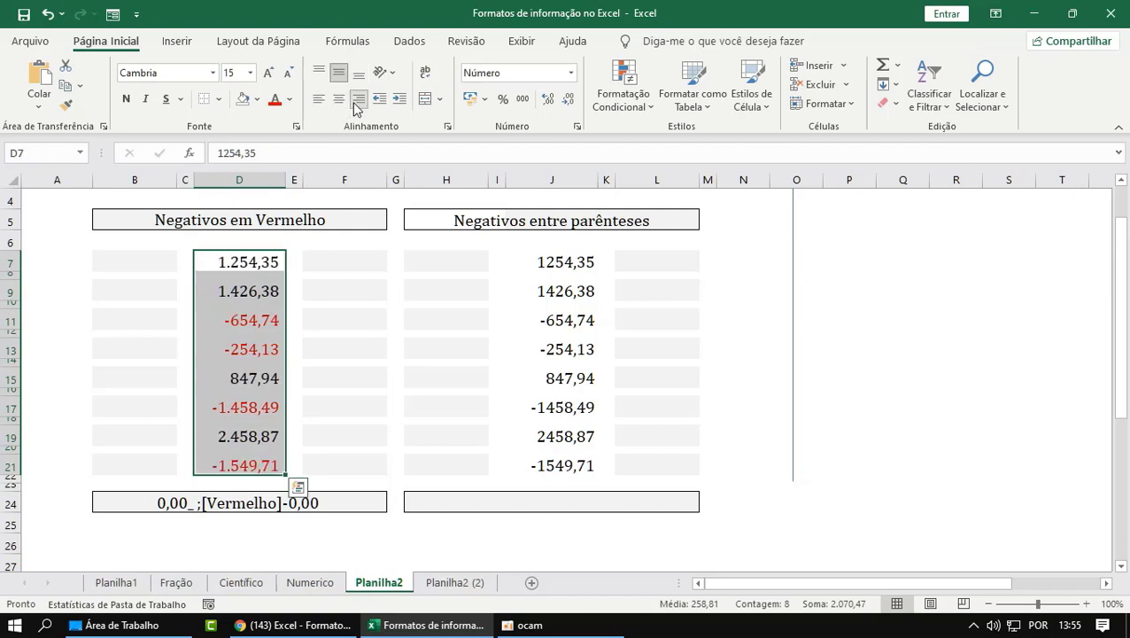
click(227, 321)
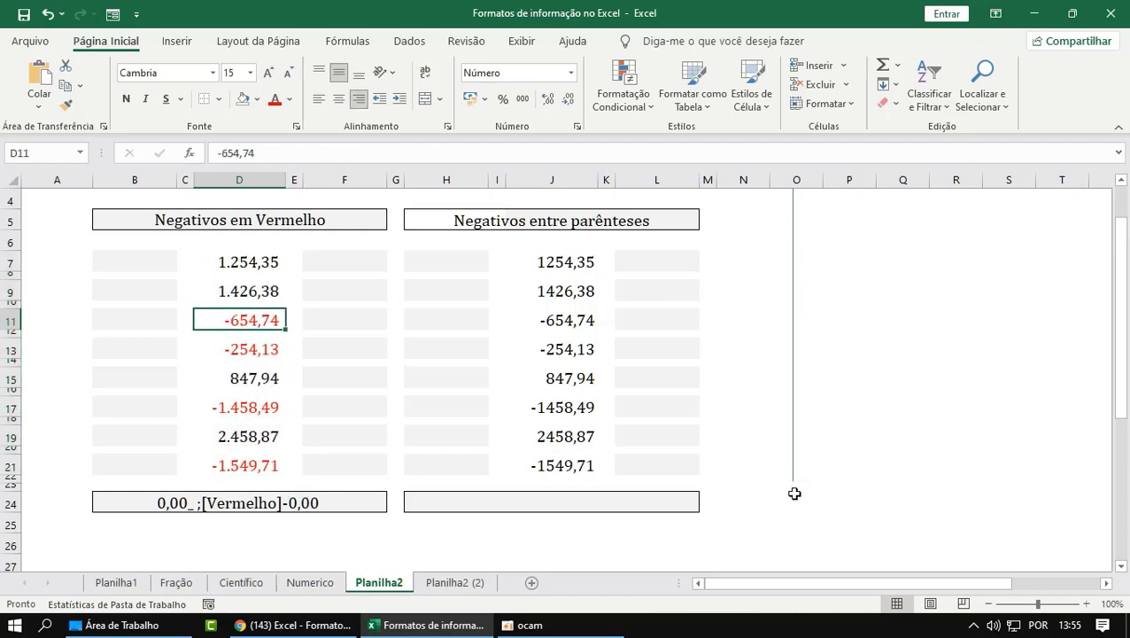
Move the vertical line beside the tables further right, from column O into column P.
drag(793, 483, 859, 474)
scroll(286, 430, up, 1)
scroll(286, 430, up, 1)
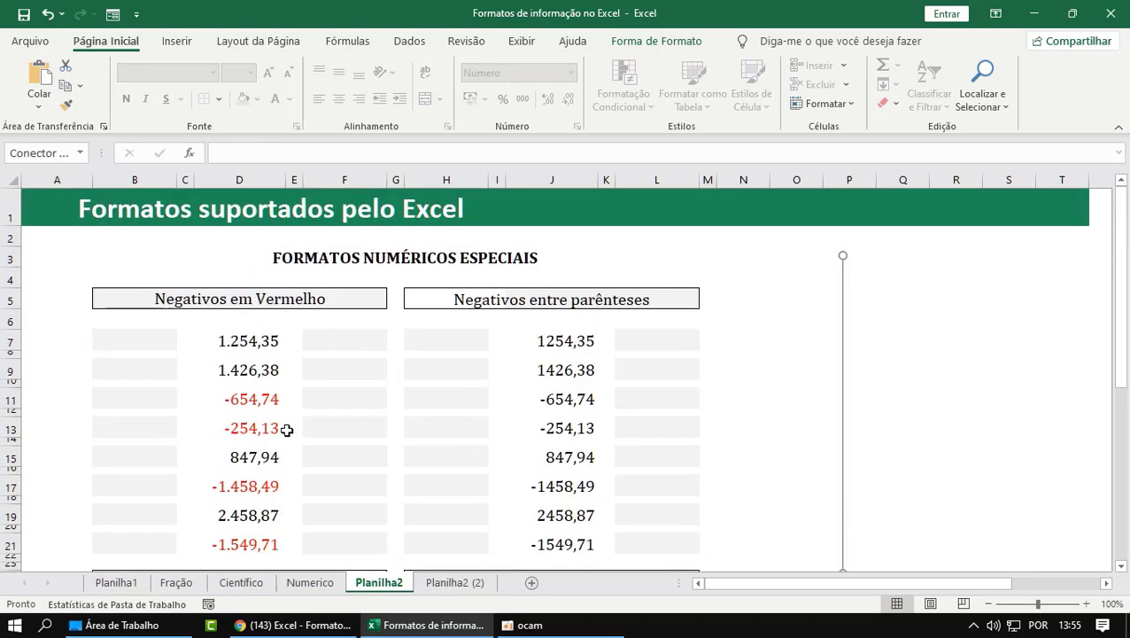
Review the formatted values in column D from D7 to D21 and the format code beneath them.
scroll(286, 430, down, 3)
scroll(285, 429, up, 3)
click(243, 337)
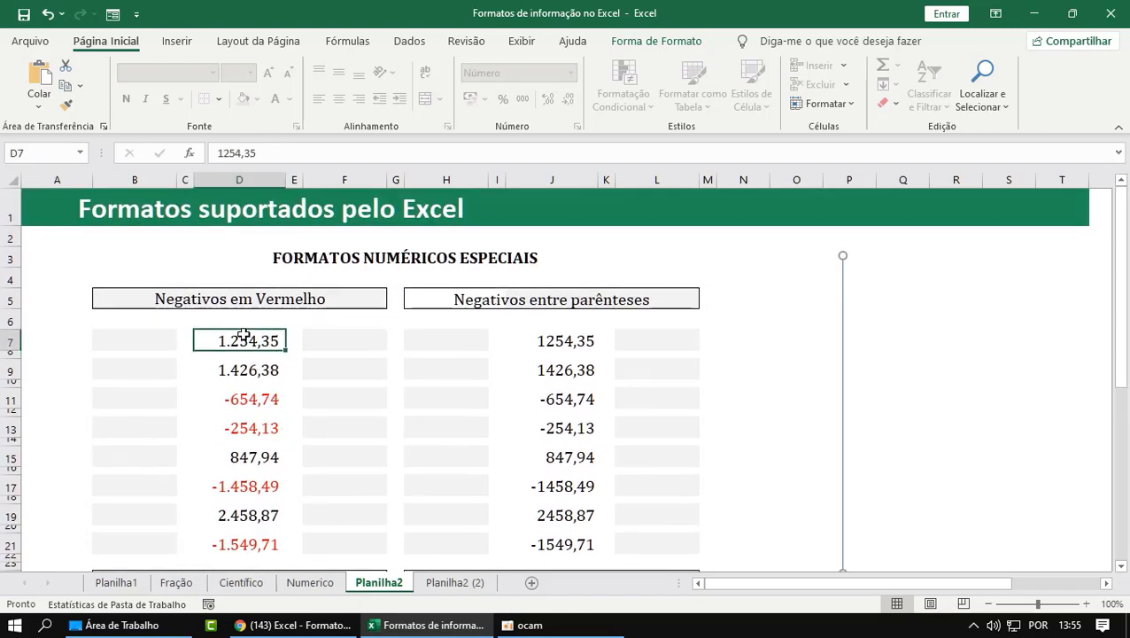
scroll(242, 364, down, 1)
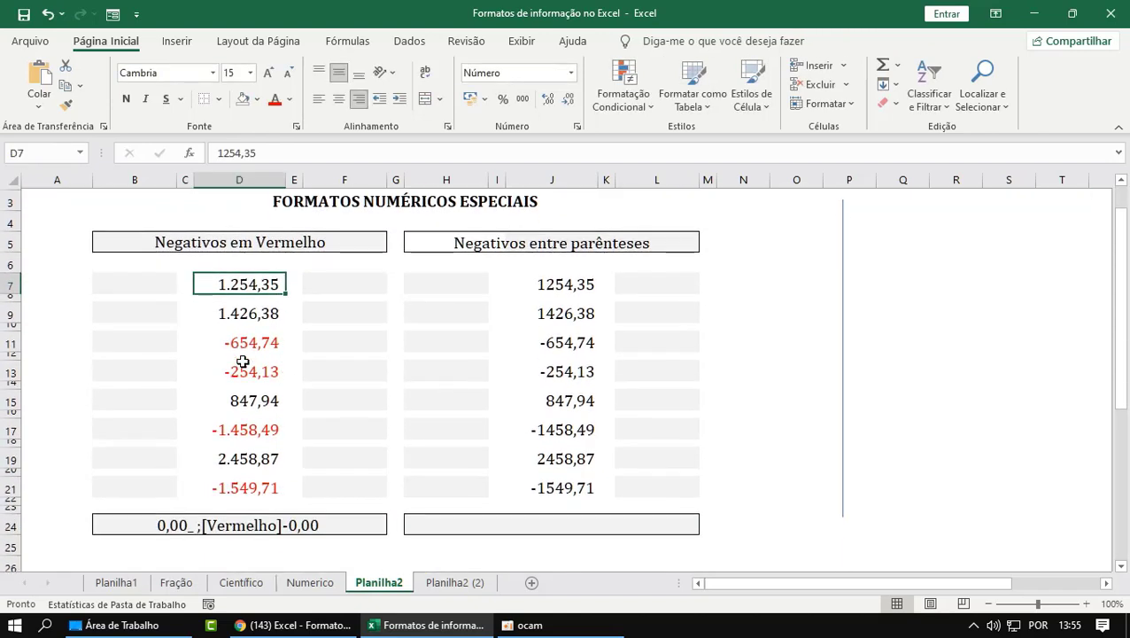
click(244, 467)
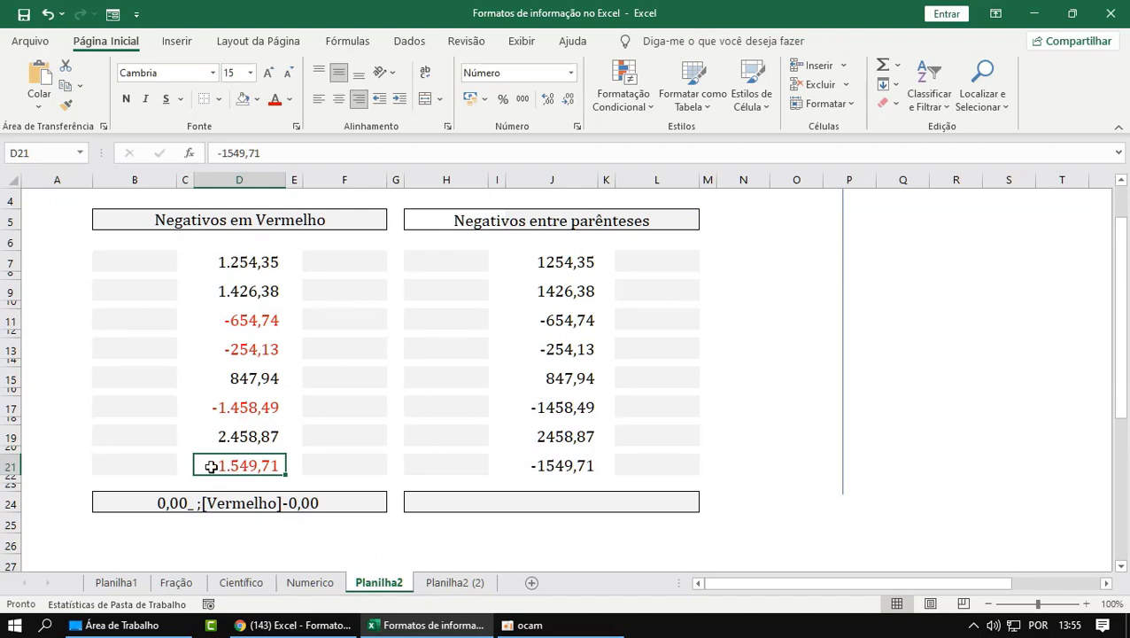
scroll(674, 383, up, 1)
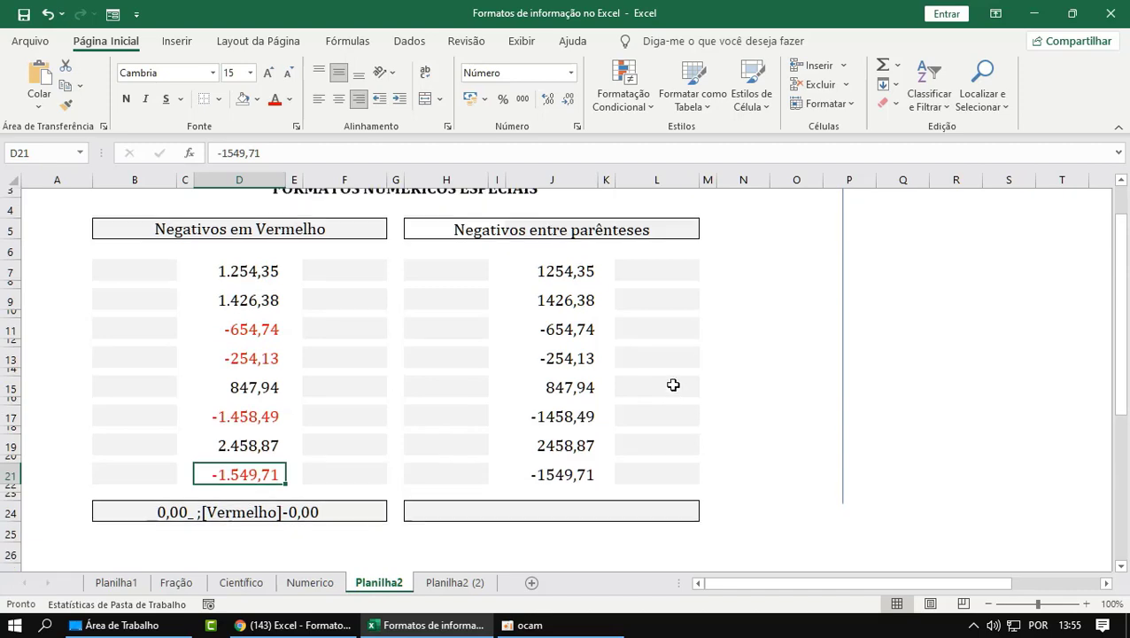
Capitalize the last word of the second table's heading so it reads "Negativos entre Parênteses".
click(538, 303)
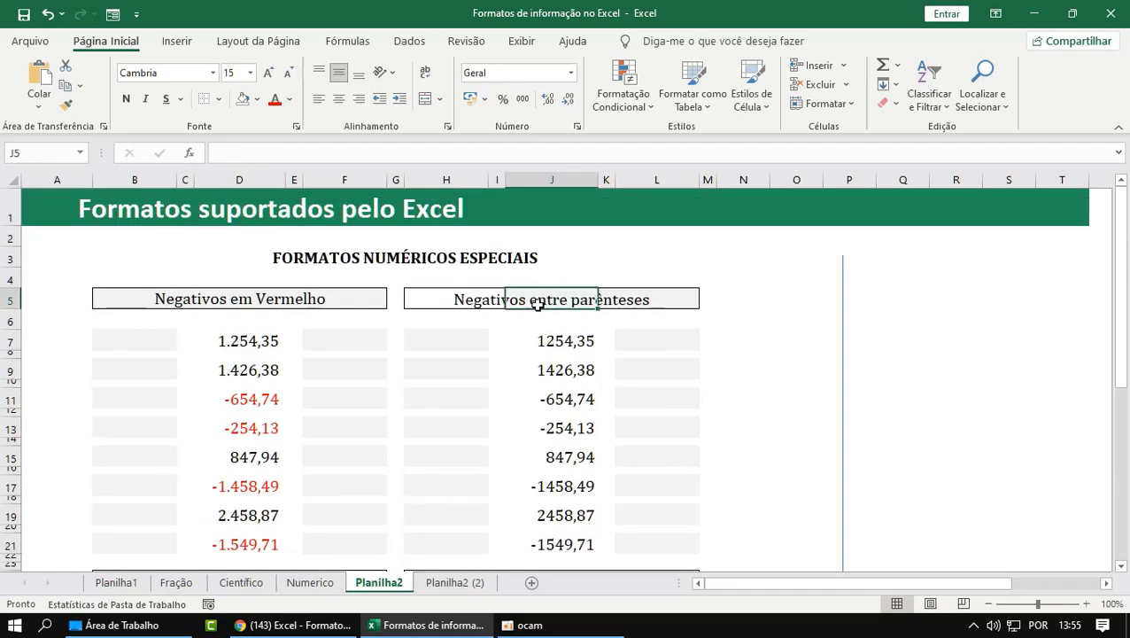
click(407, 296)
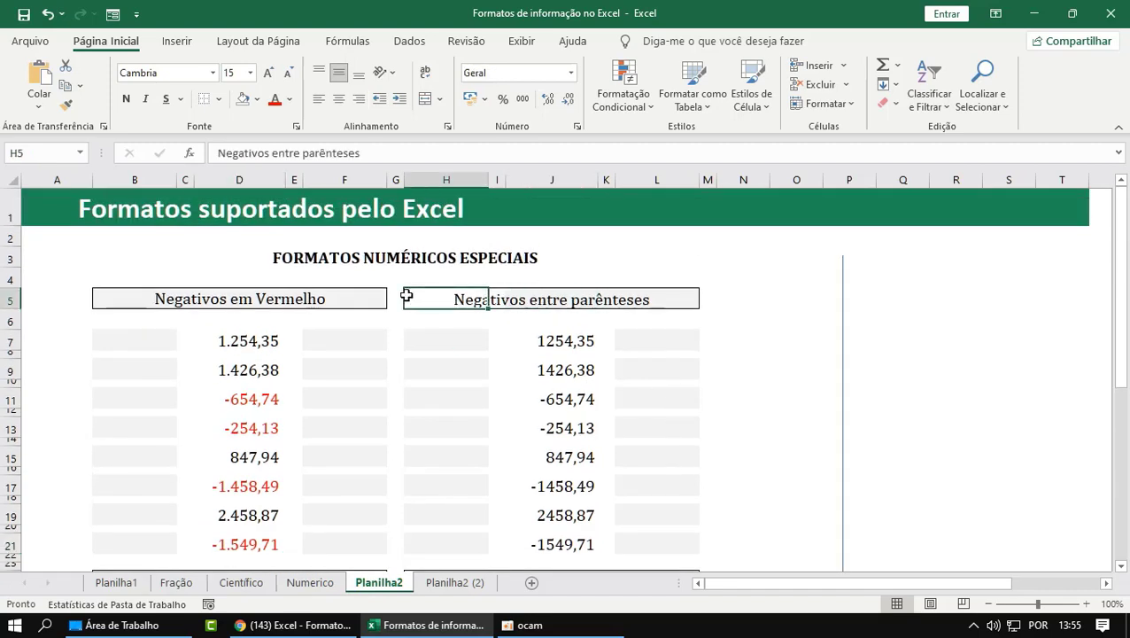
double_click(407, 295)
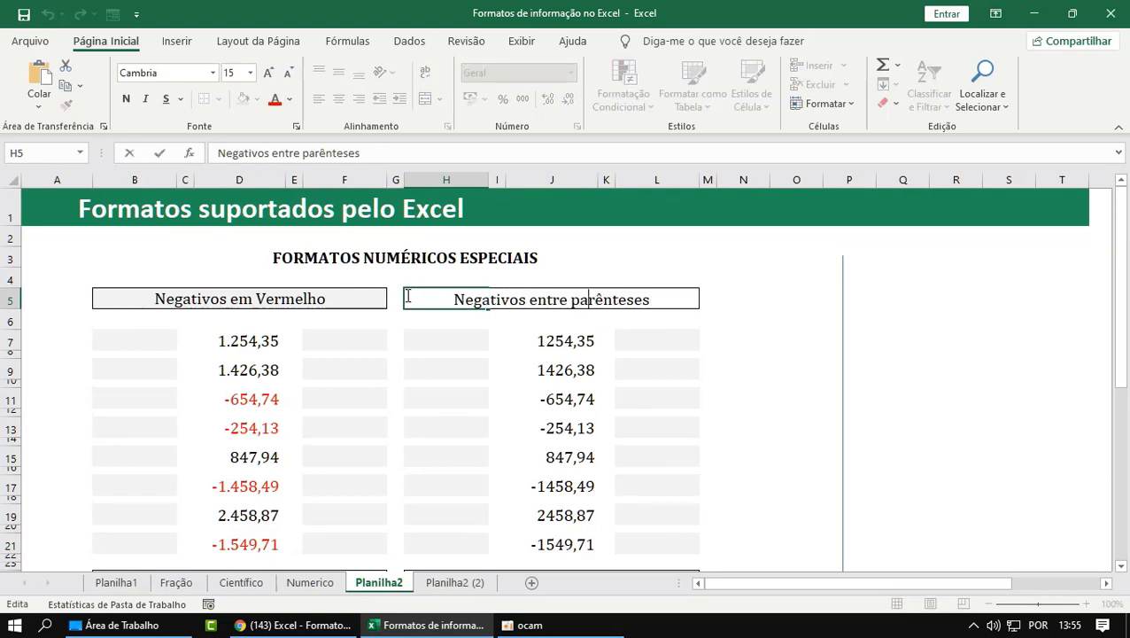
key(BackSpace)
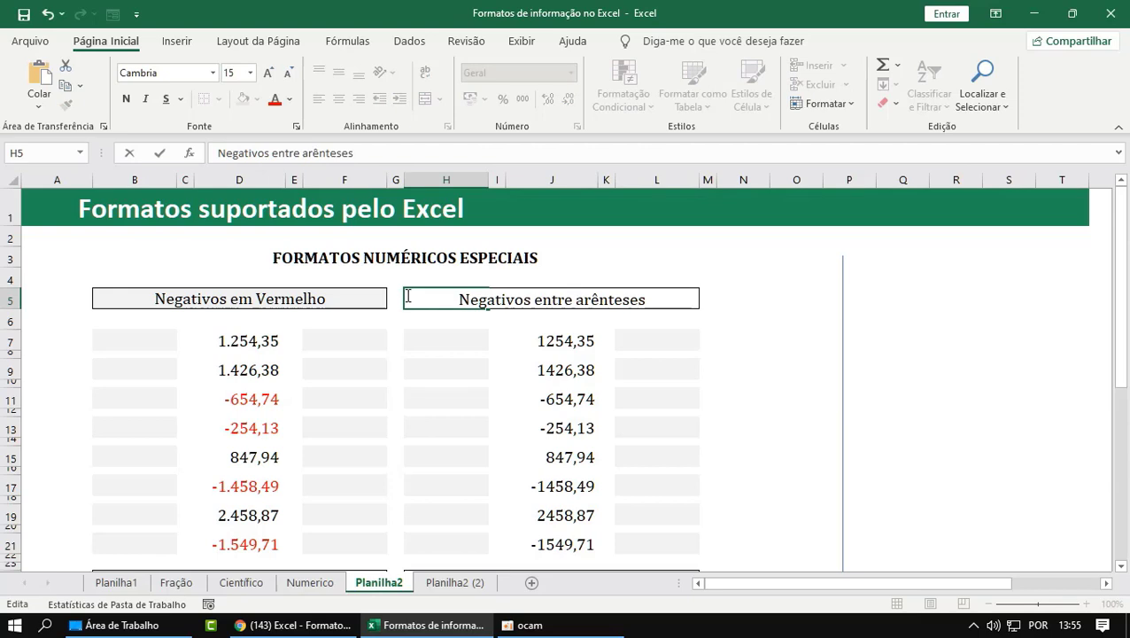
text(P)
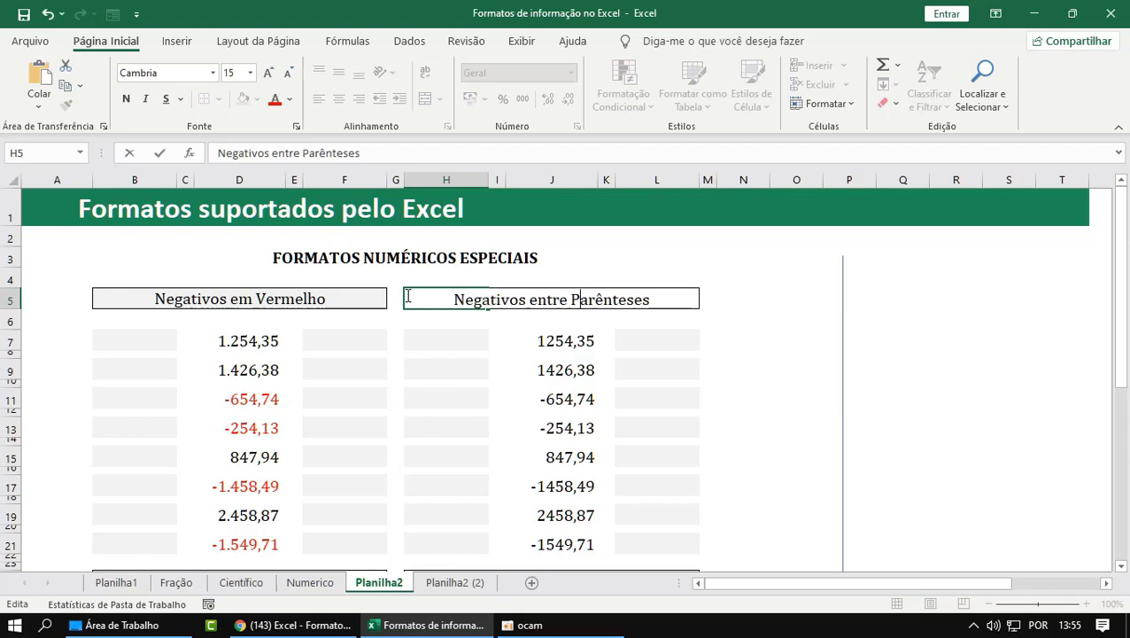
key(Return)
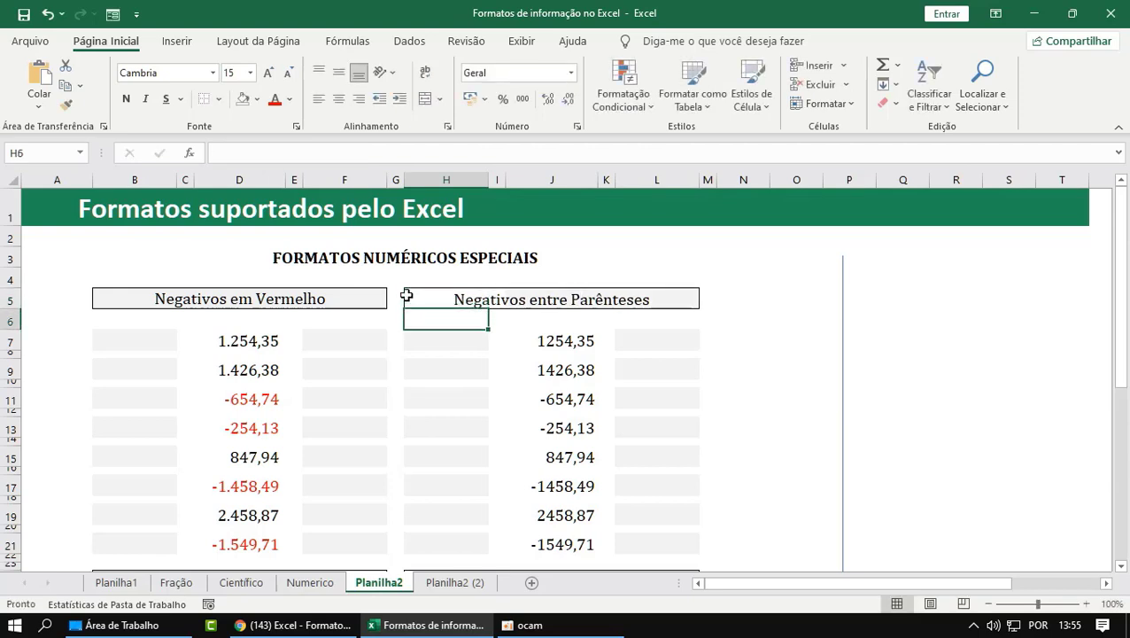
key(Down)
key(Down)
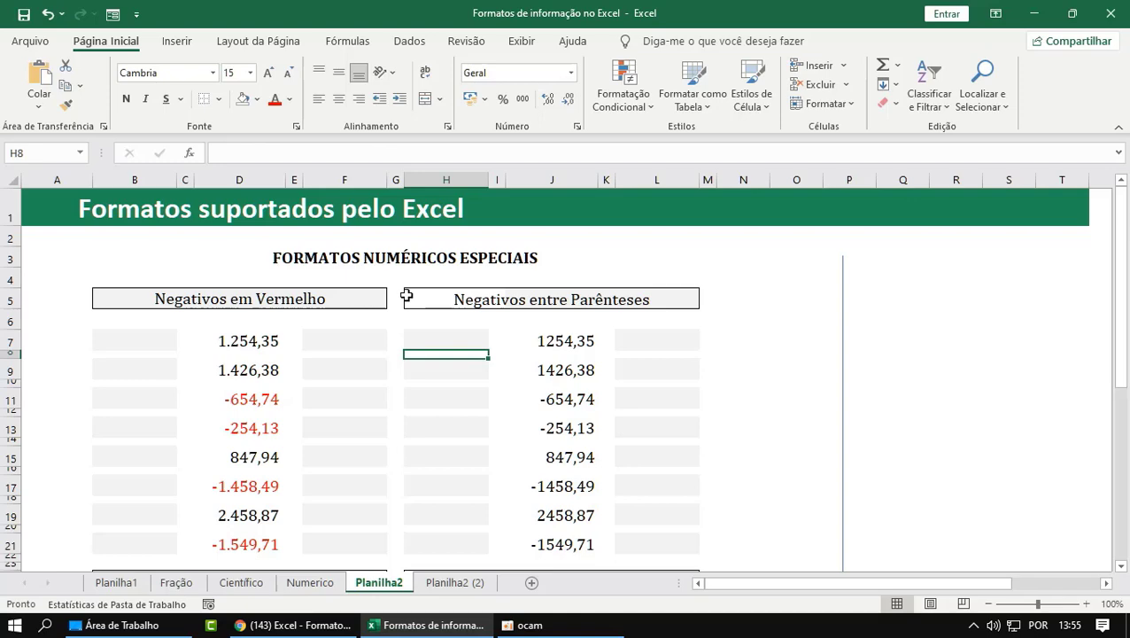
Apply the Moeda number format to the values in J7:J21.
scroll(525, 396, down, 1)
scroll(527, 396, up, 1)
scroll(556, 384, down, 2)
click(571, 409)
scroll(571, 412, up, 2)
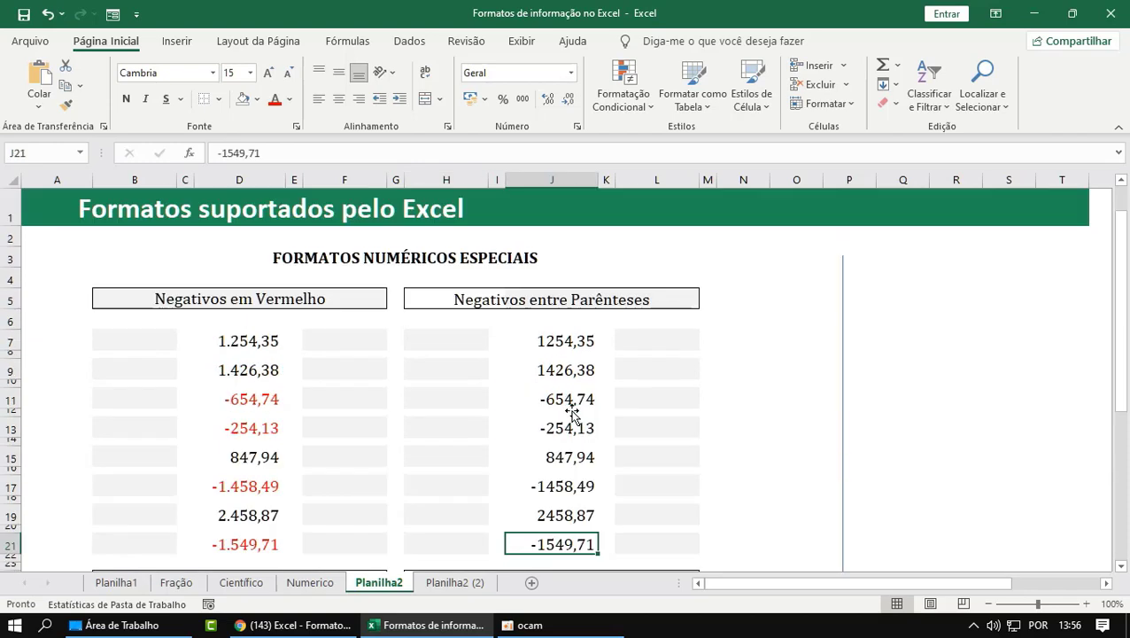
shift+click(560, 345)
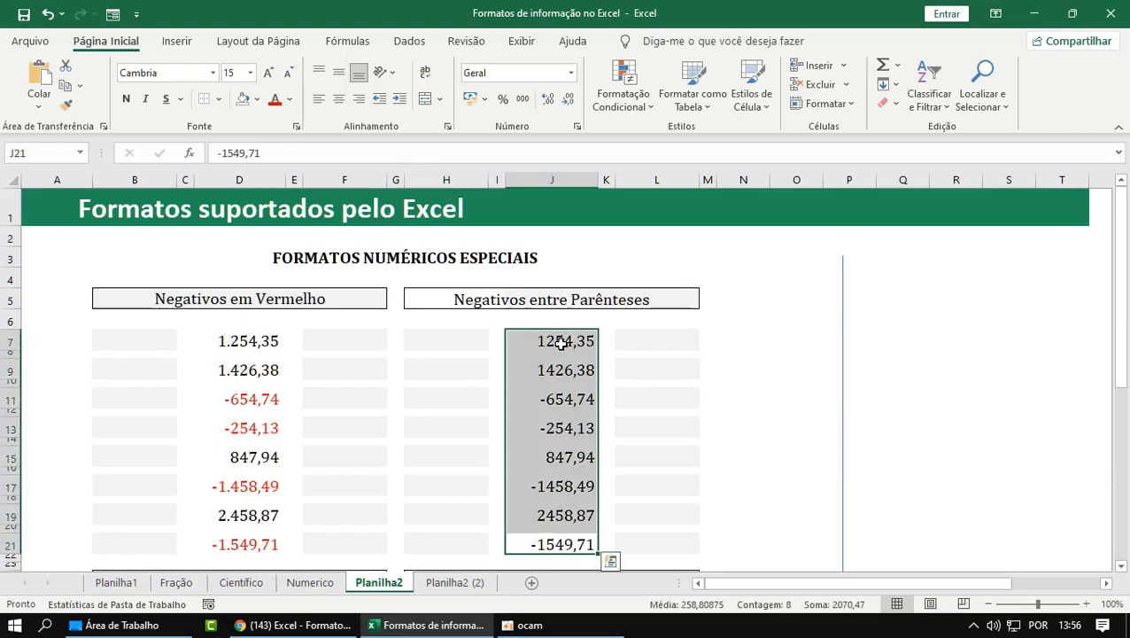
click(571, 76)
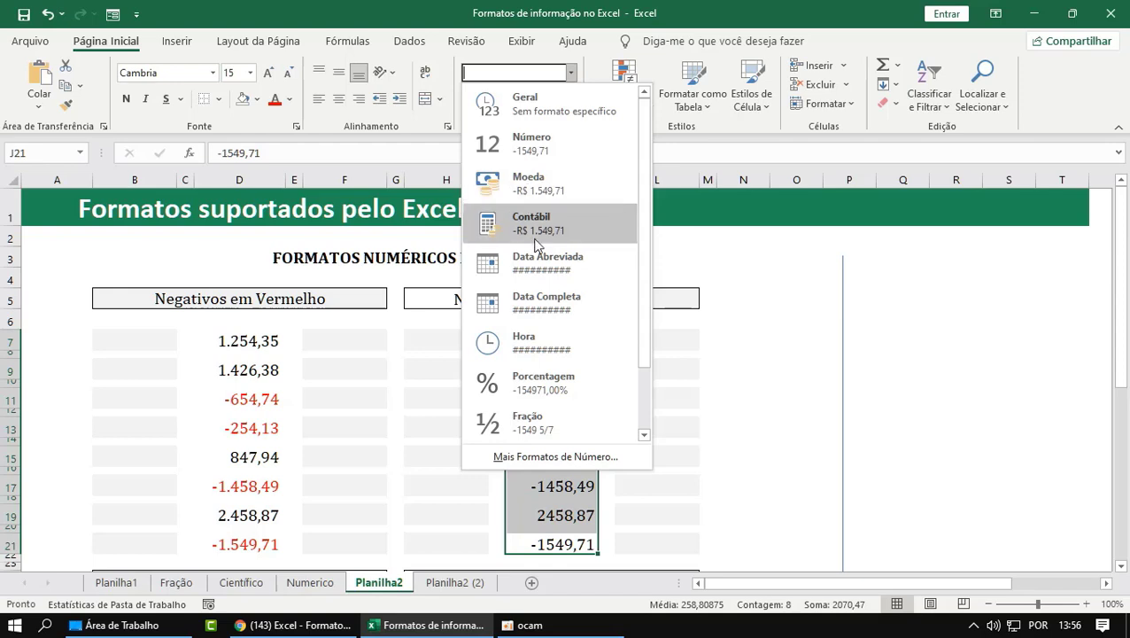
click(540, 183)
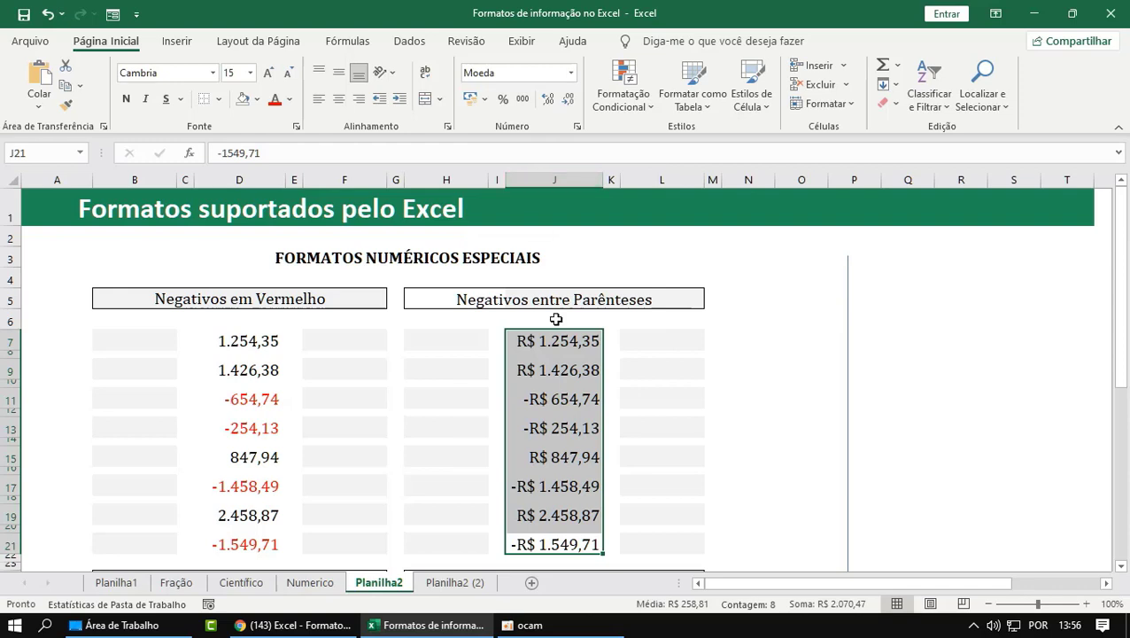
click(722, 439)
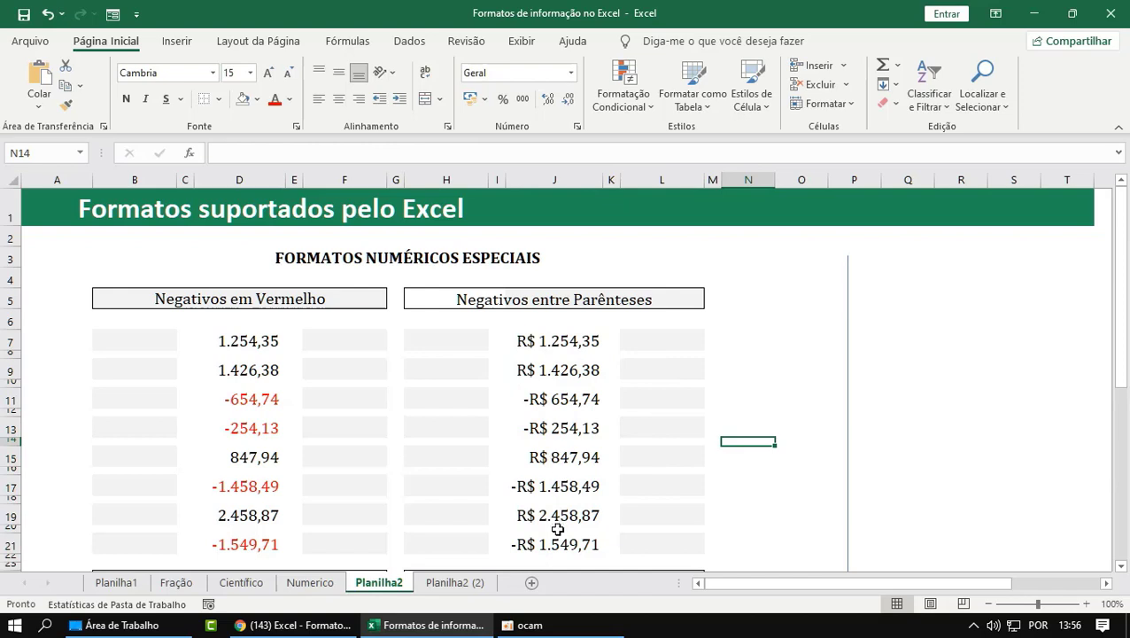
drag(551, 542, 547, 341)
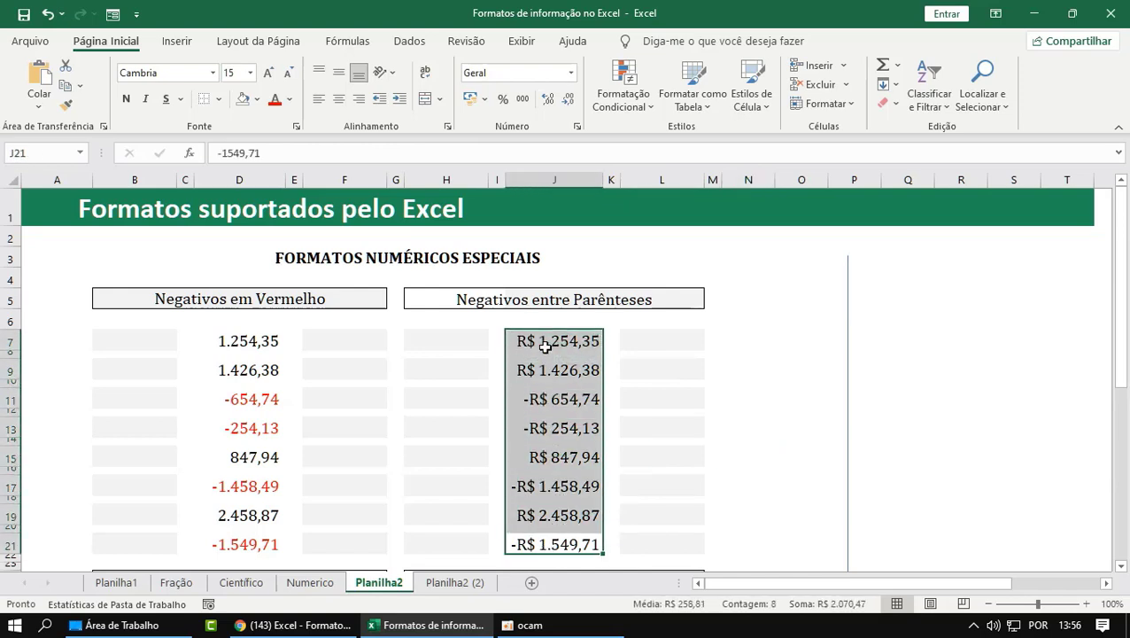
click(577, 128)
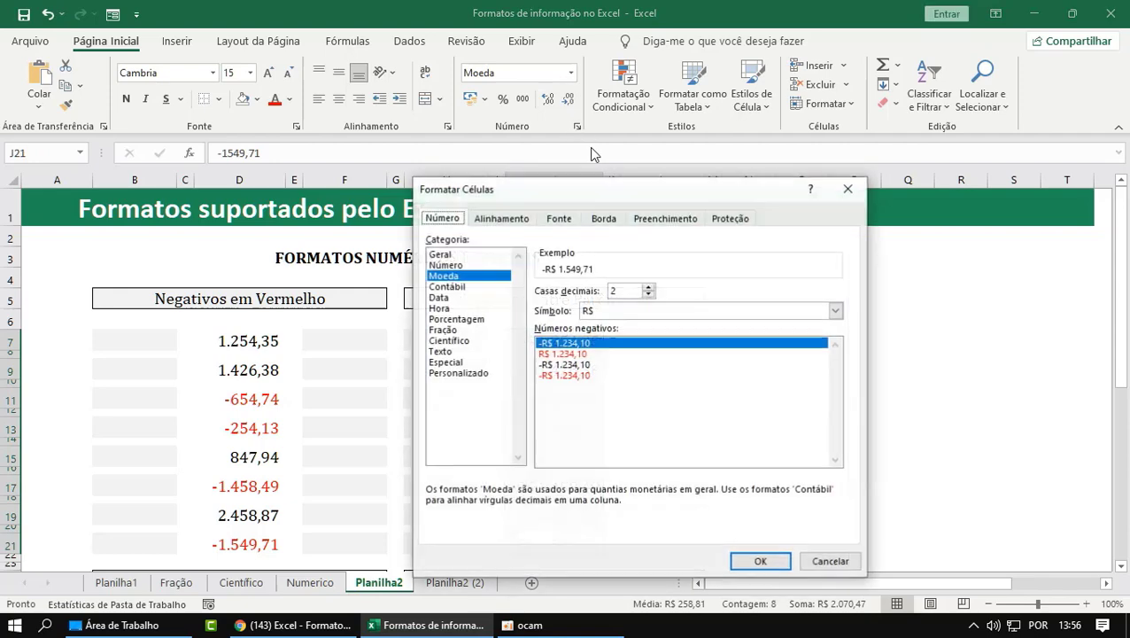
click(859, 191)
click(741, 481)
Set the Moeda format of J7:J21 to show negatives in red with a minus sign, keeping 2 decimal places and the R$ symbol.
click(568, 346)
drag(569, 345, 564, 541)
key(ctrl+1)
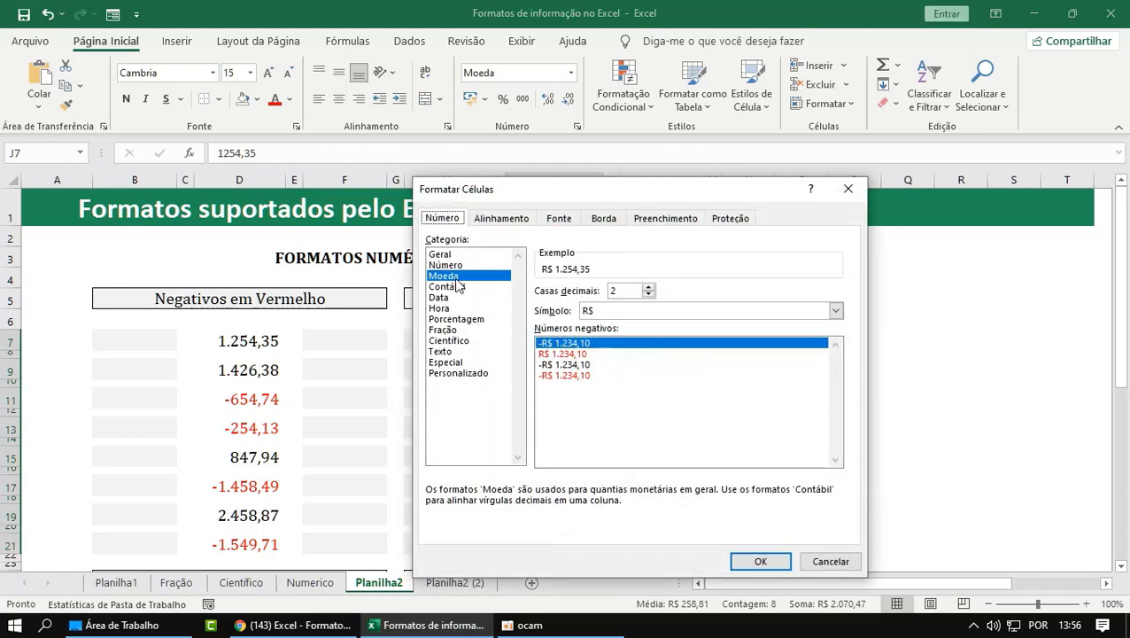
drag(553, 191, 200, 117)
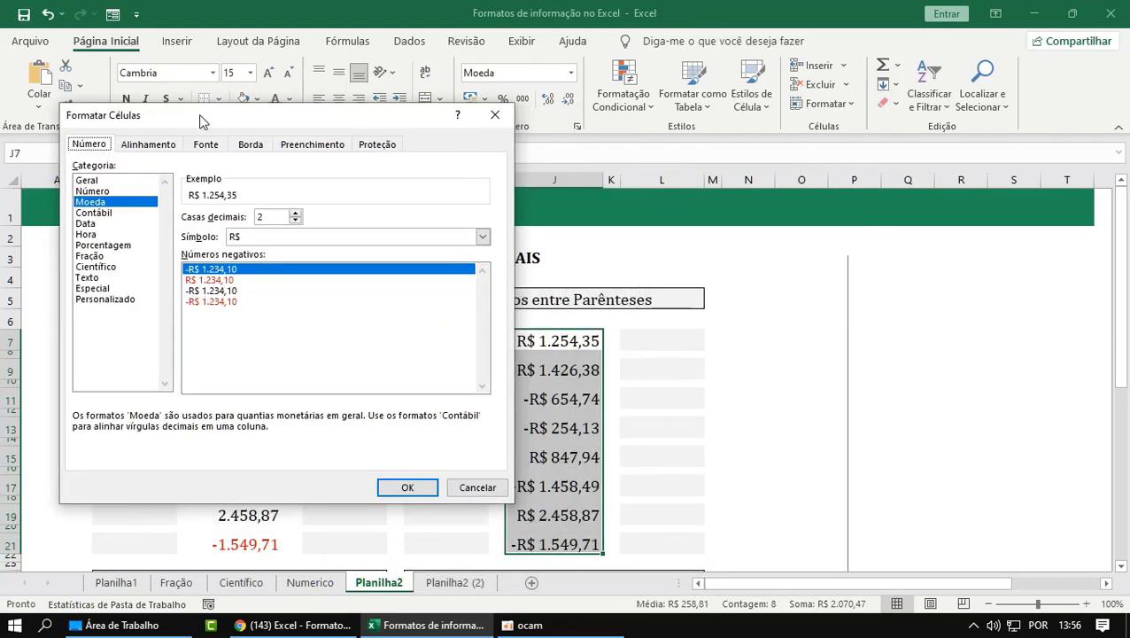
click(275, 220)
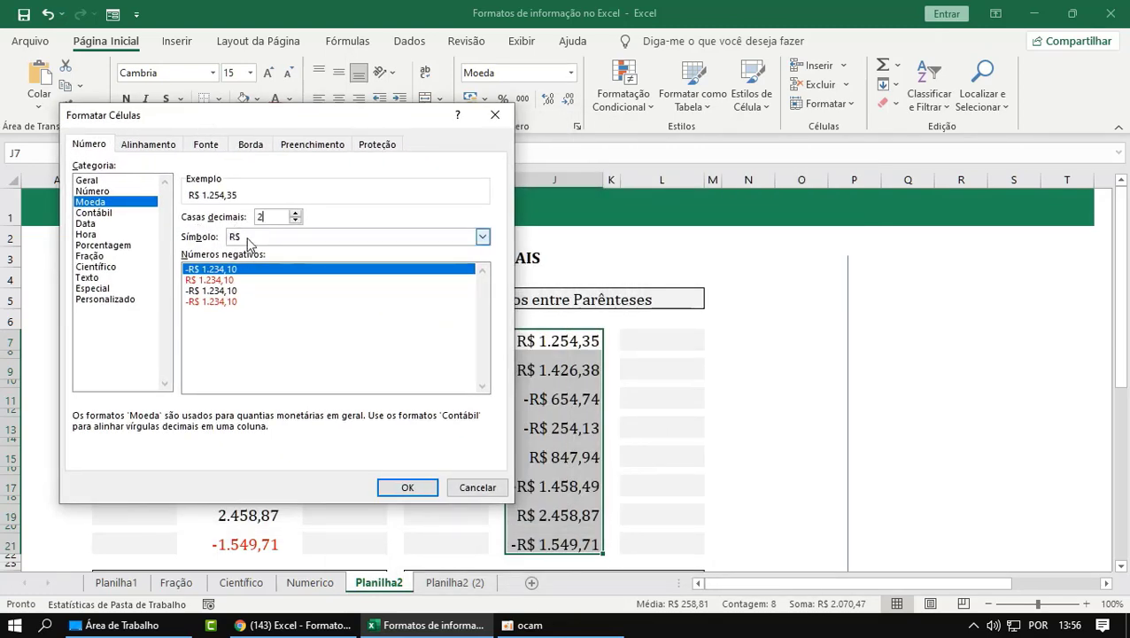
drag(283, 119, 421, 120)
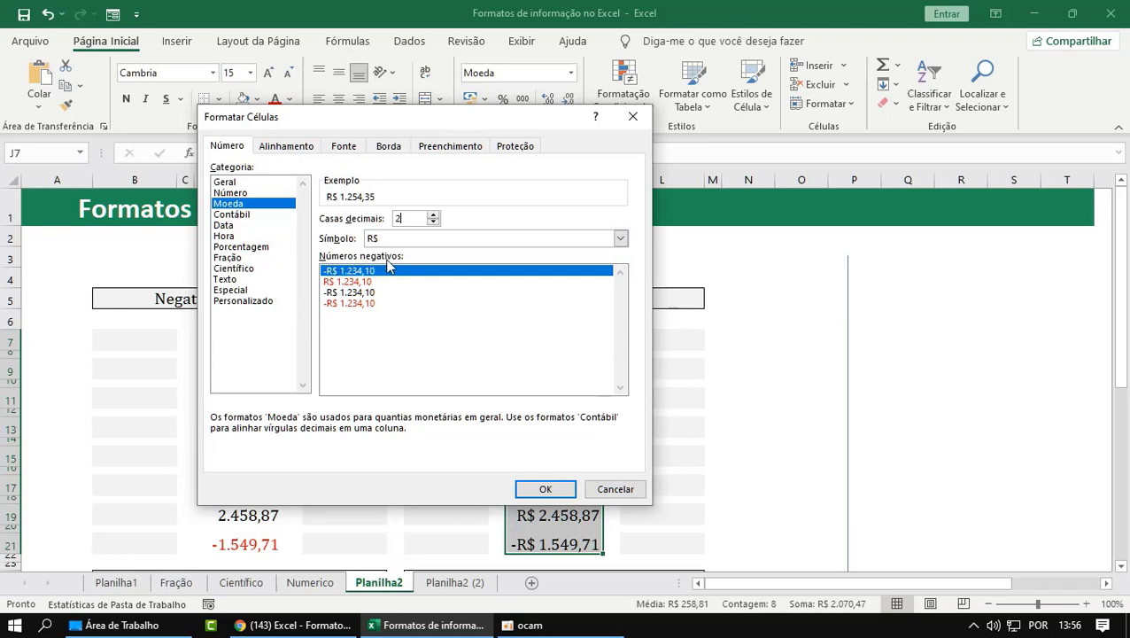
click(346, 304)
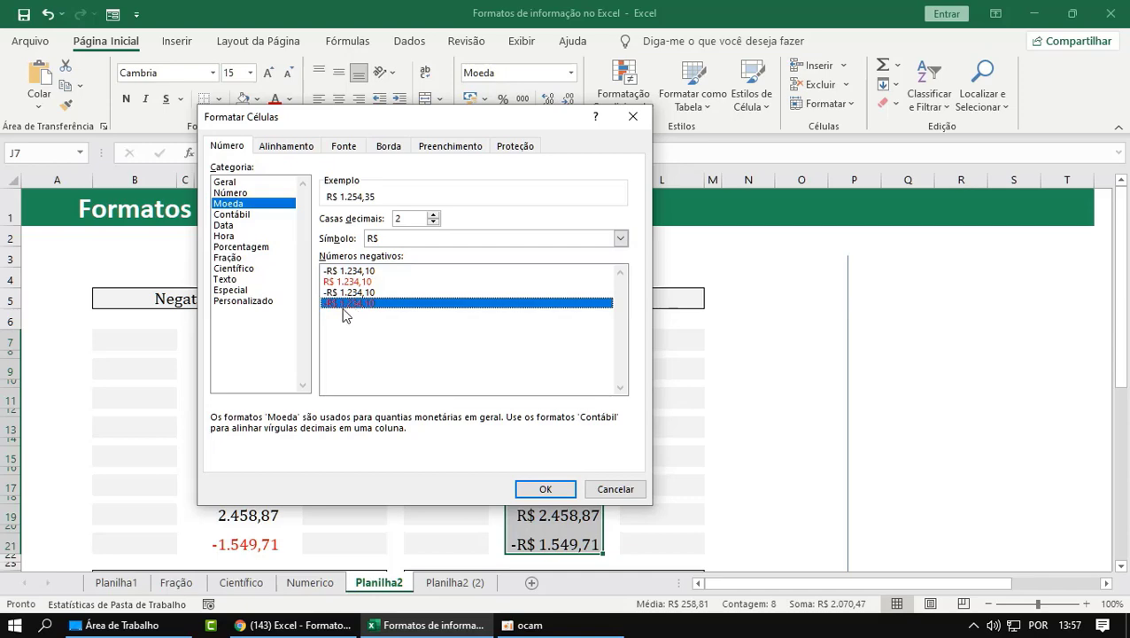
click(546, 488)
click(817, 530)
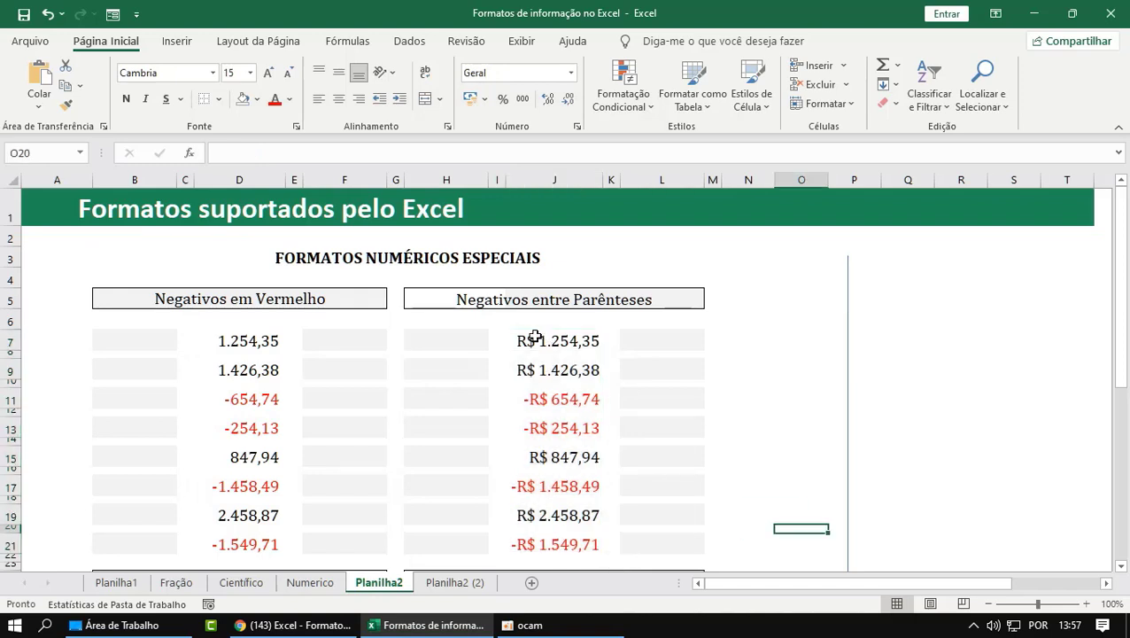
Apply the Contábil number format to the values in J7:J21.
drag(533, 340, 540, 545)
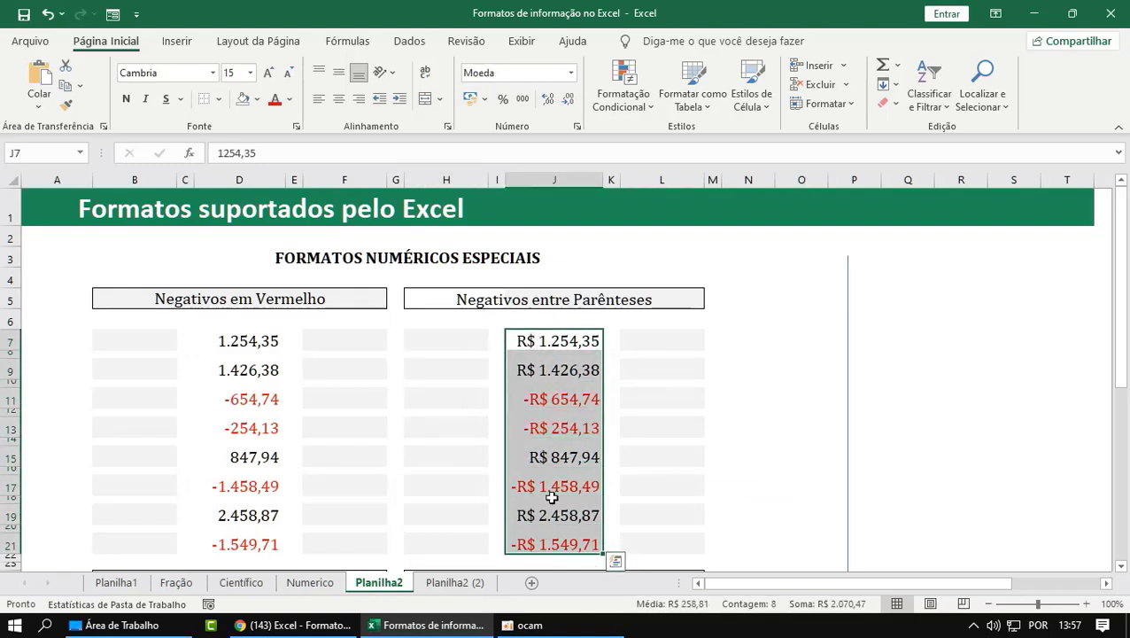
click(572, 74)
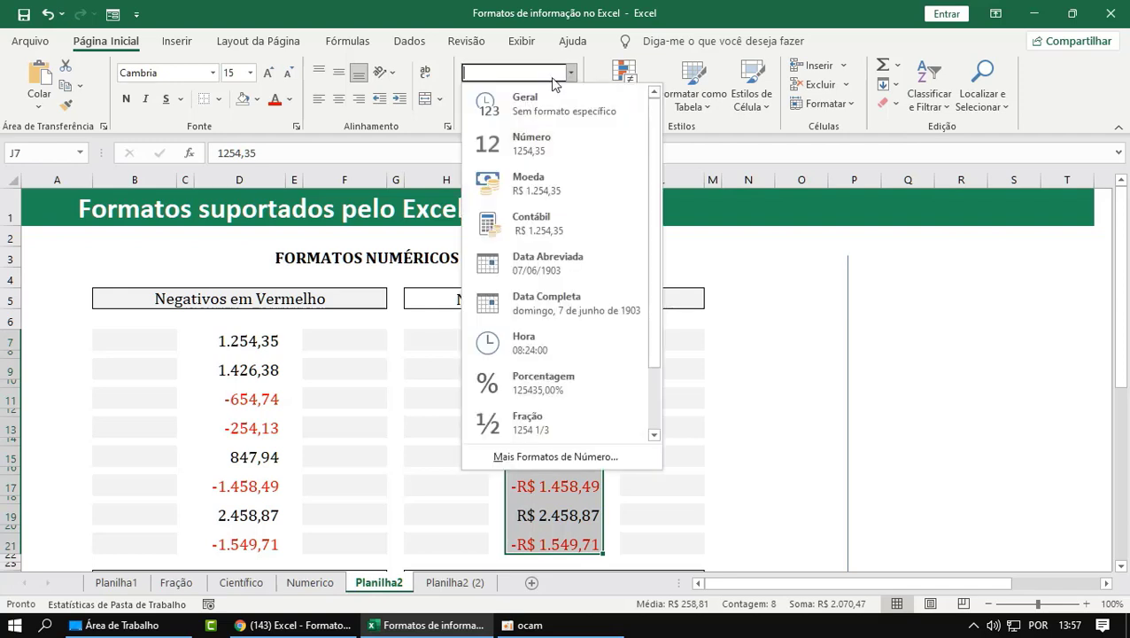
click(539, 229)
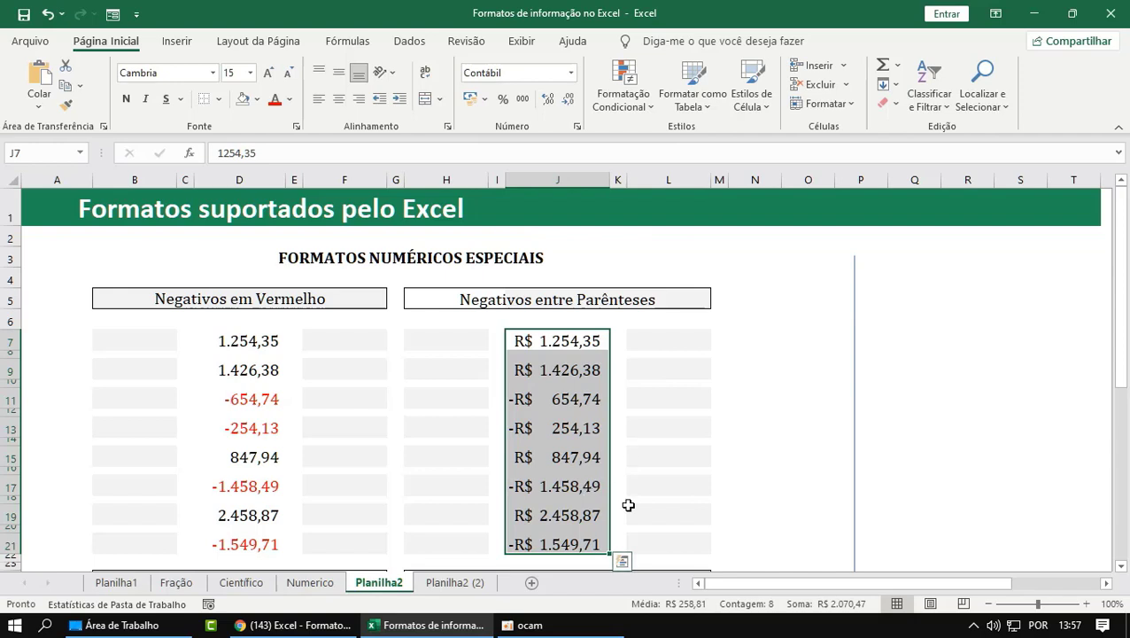
click(737, 478)
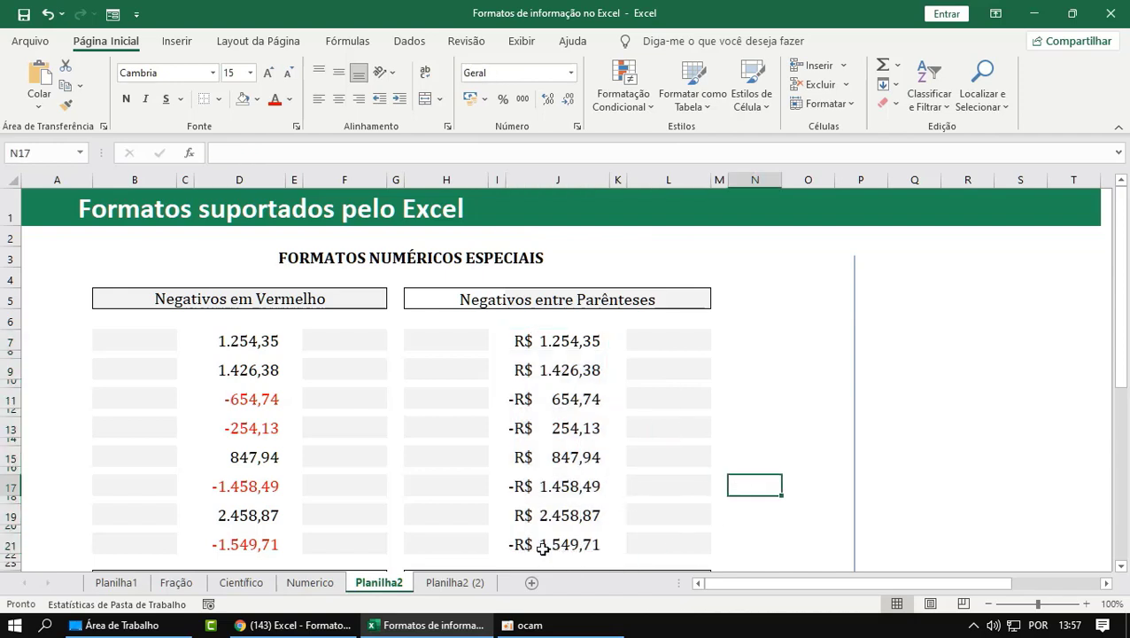
Examine the Contábil format options for J7:J21, the values in D7:D21 and the format code beneath them.
drag(554, 341, 543, 534)
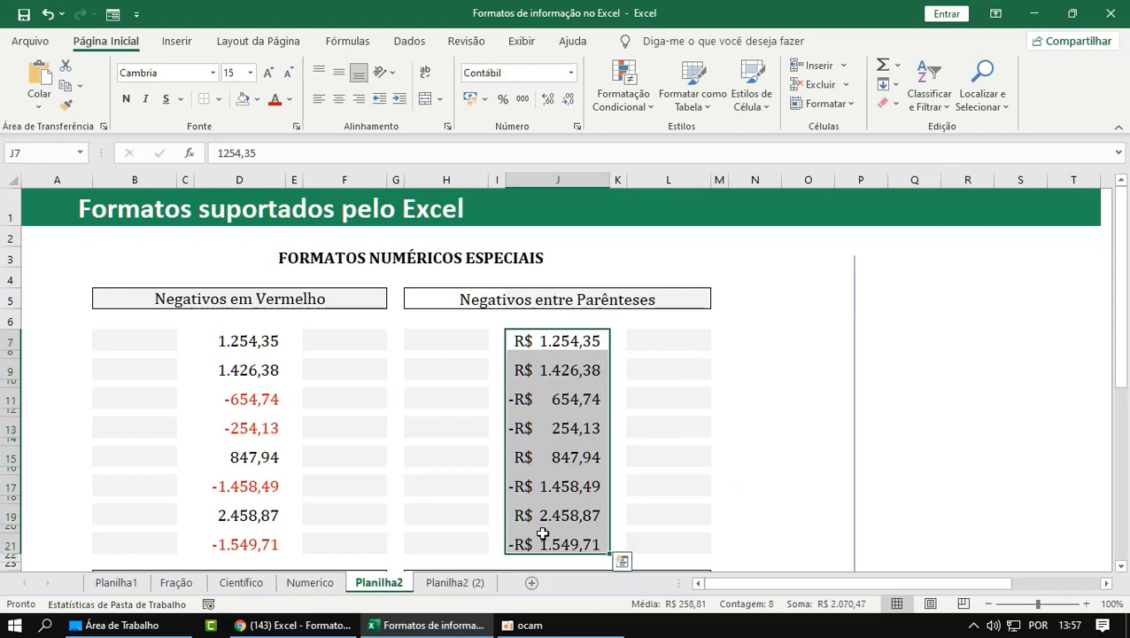
key(ctrl+1)
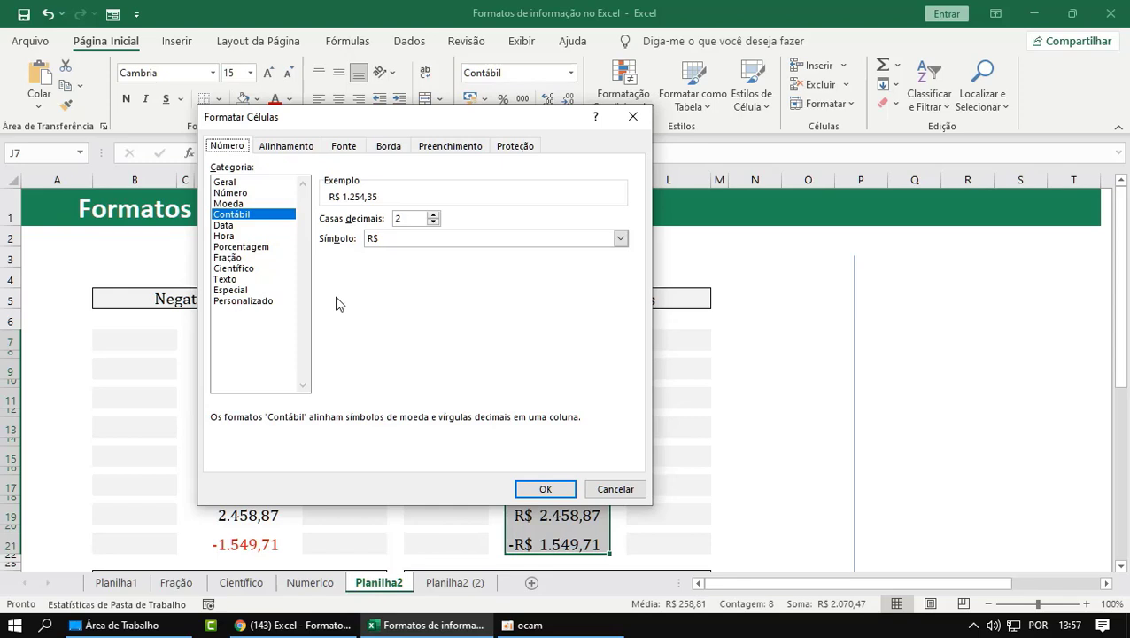
click(633, 116)
click(824, 277)
scroll(354, 418, down, 3)
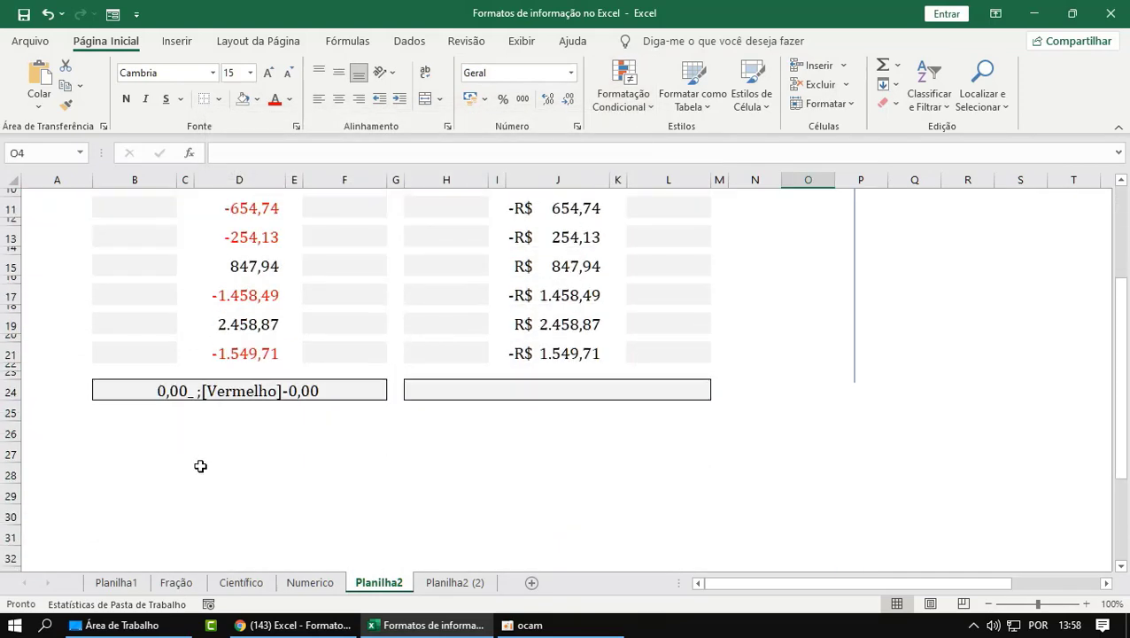
scroll(200, 466, up, 2)
click(250, 264)
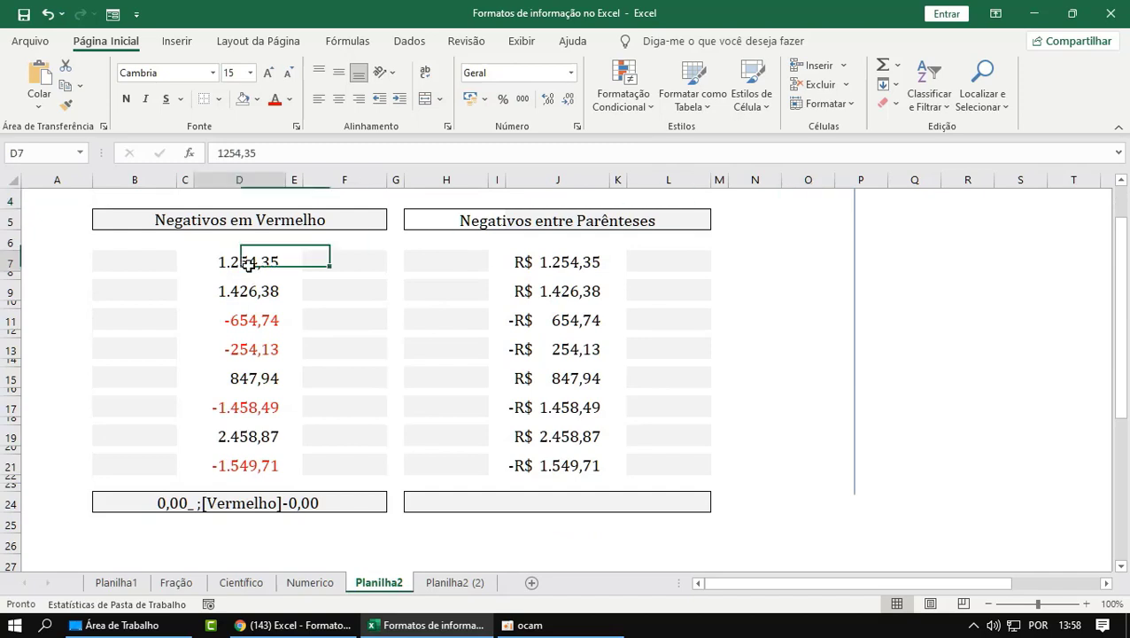
drag(250, 264, 232, 474)
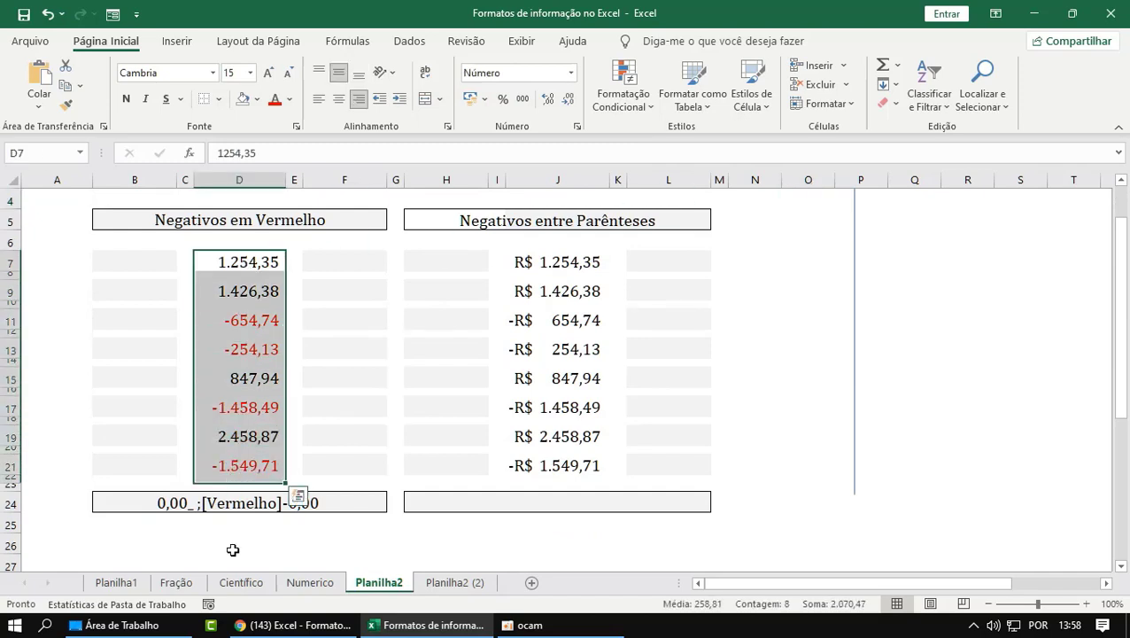
click(134, 503)
click(231, 537)
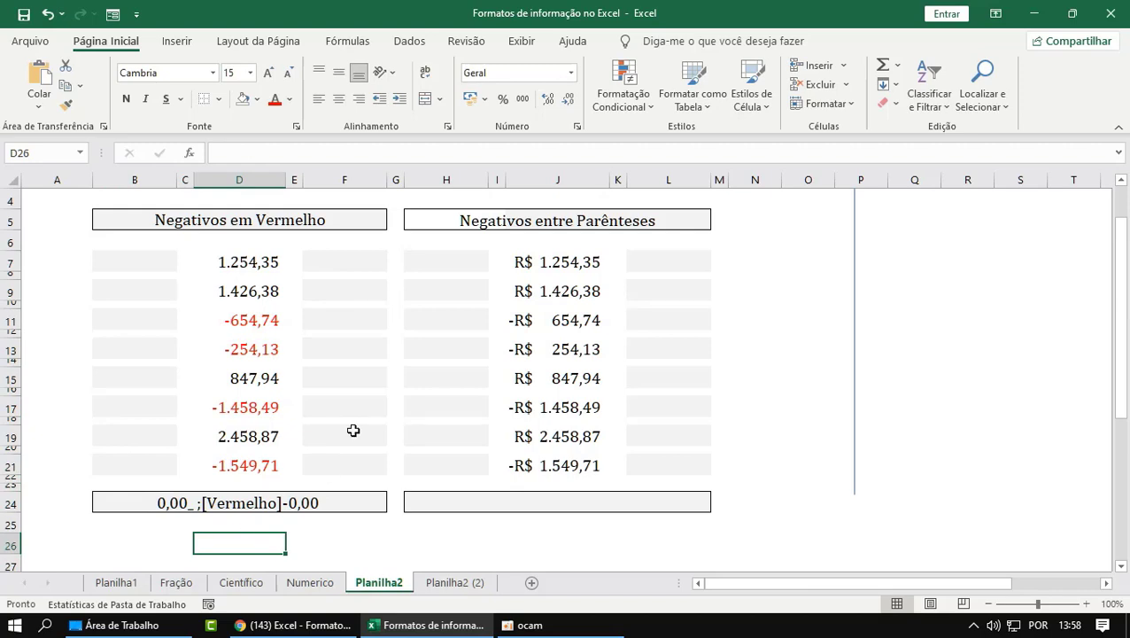
Copy the format code from B24:F24 into the empty box at H24:L24 and clear the original from B24.
drag(87, 501, 386, 505)
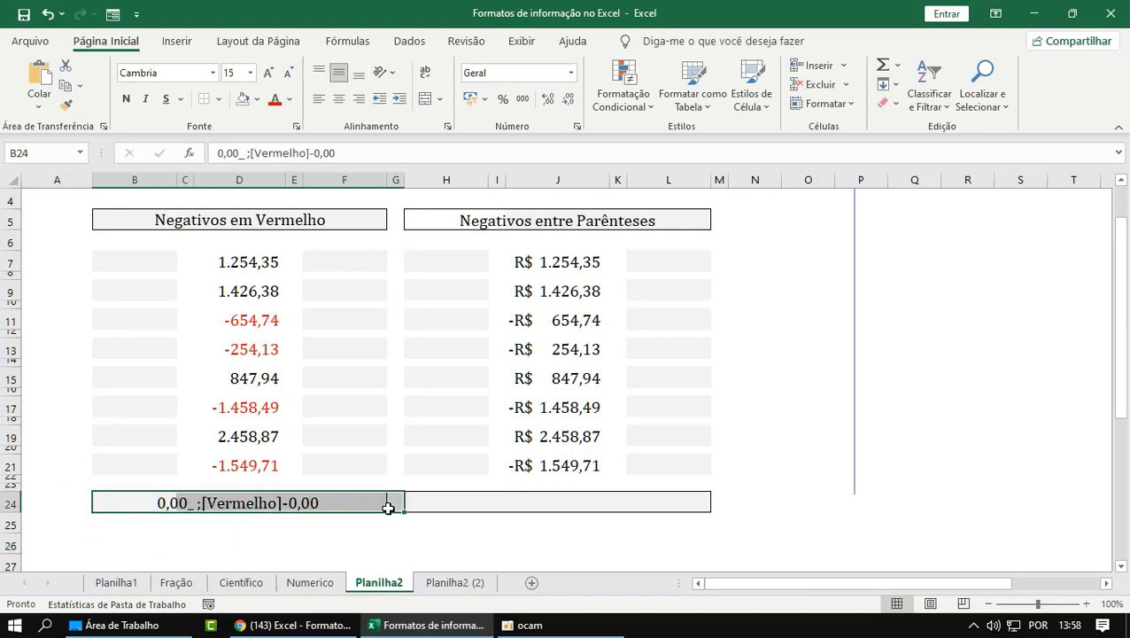
drag(109, 505, 312, 502)
key(ctrl+c)
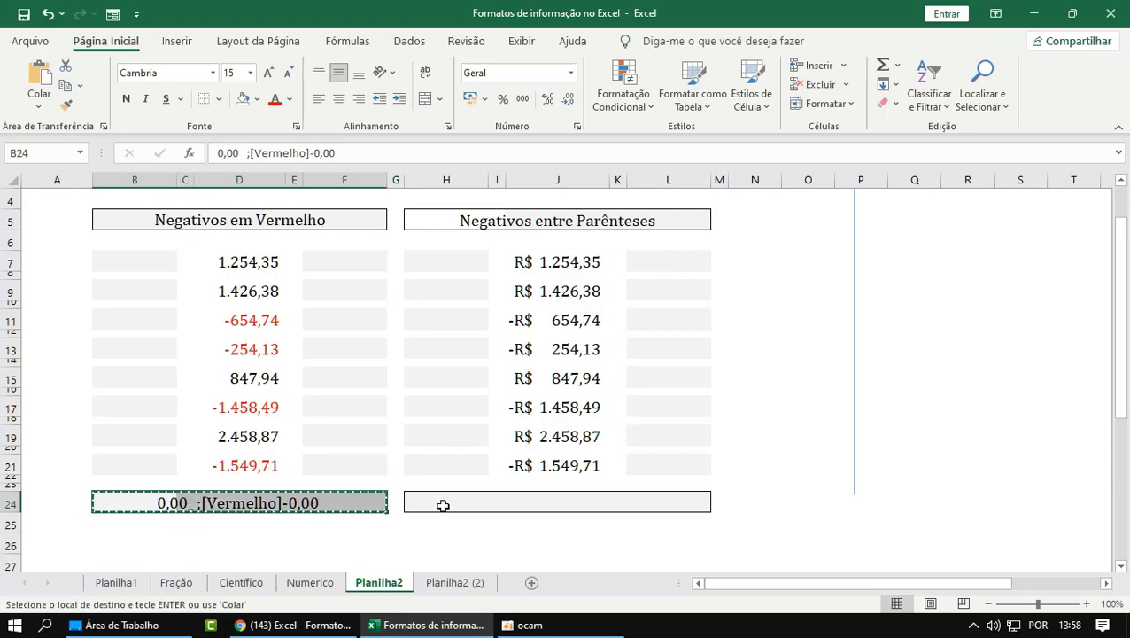
click(417, 499)
key(Return)
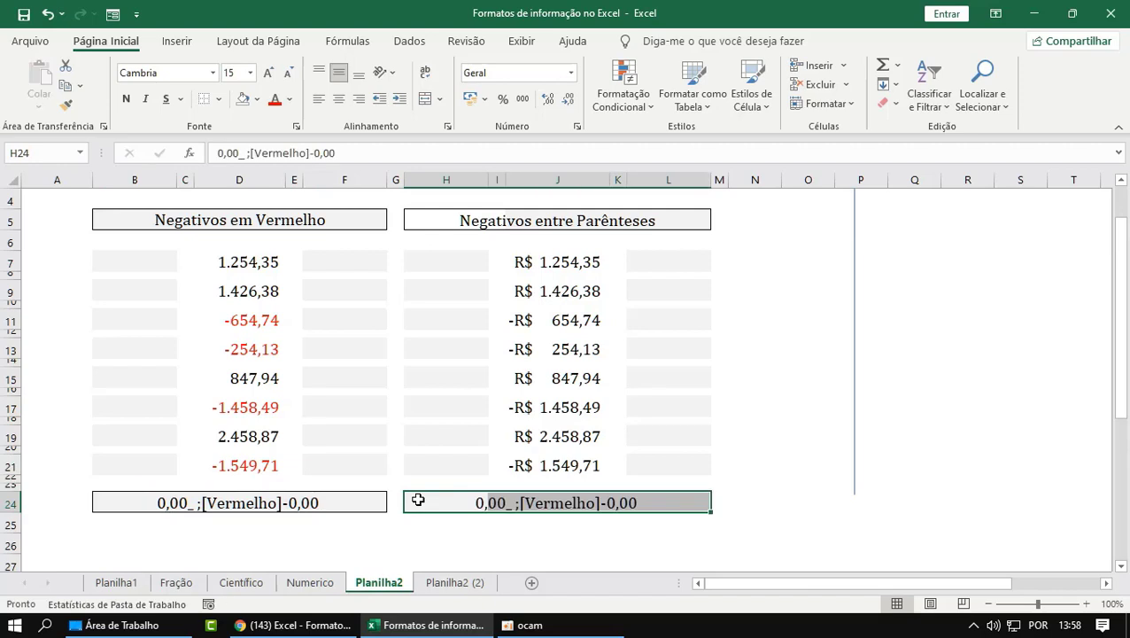
click(113, 500)
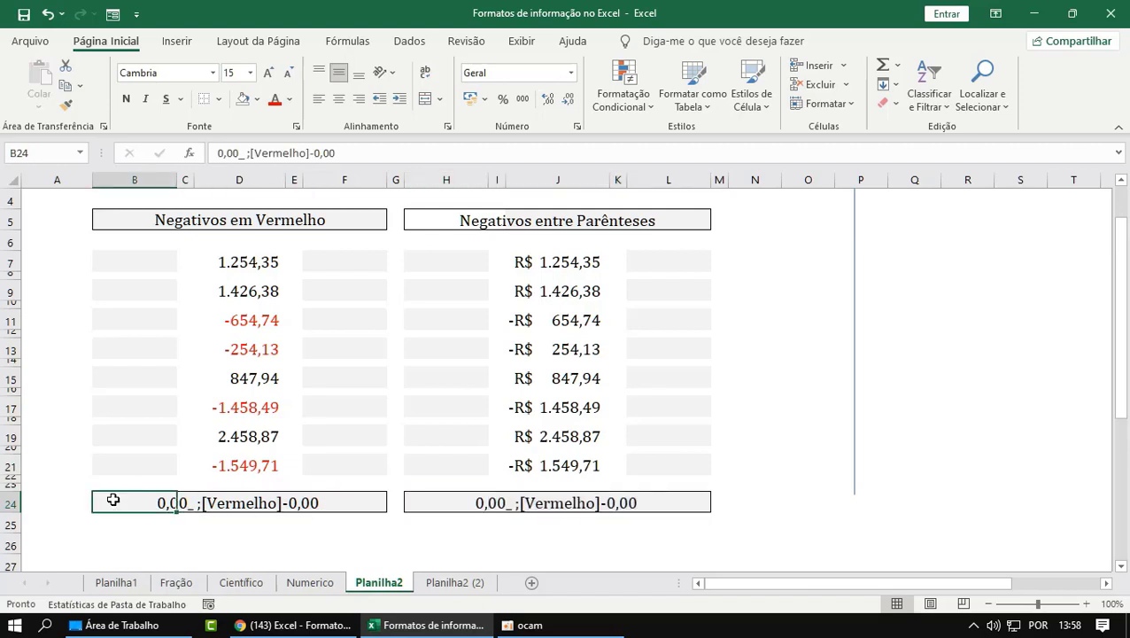
key(Delete)
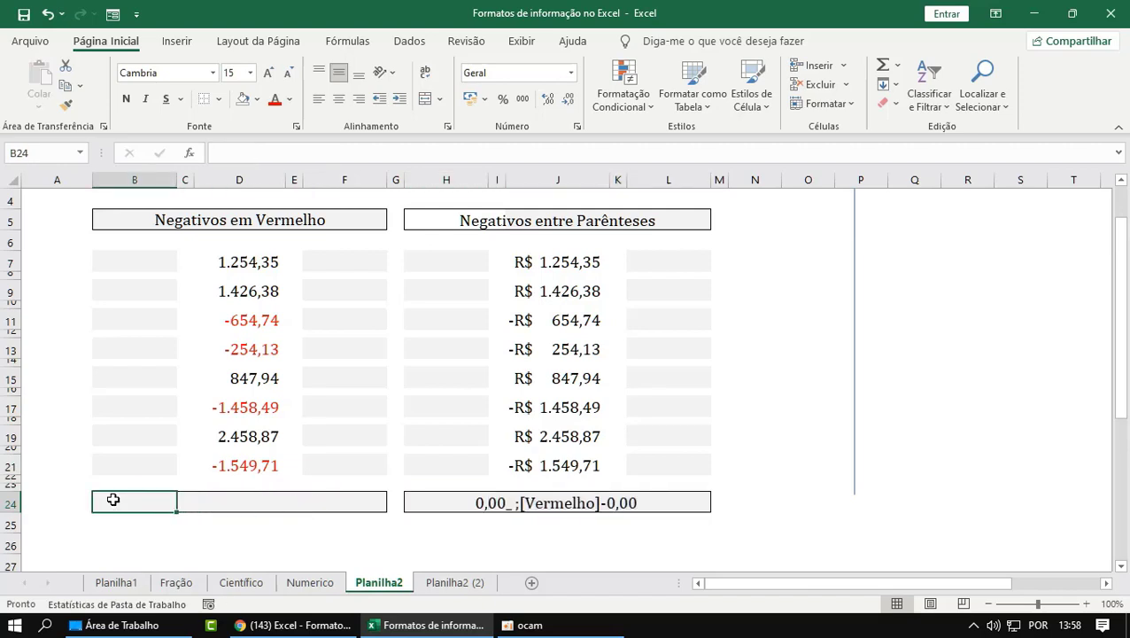
click(600, 538)
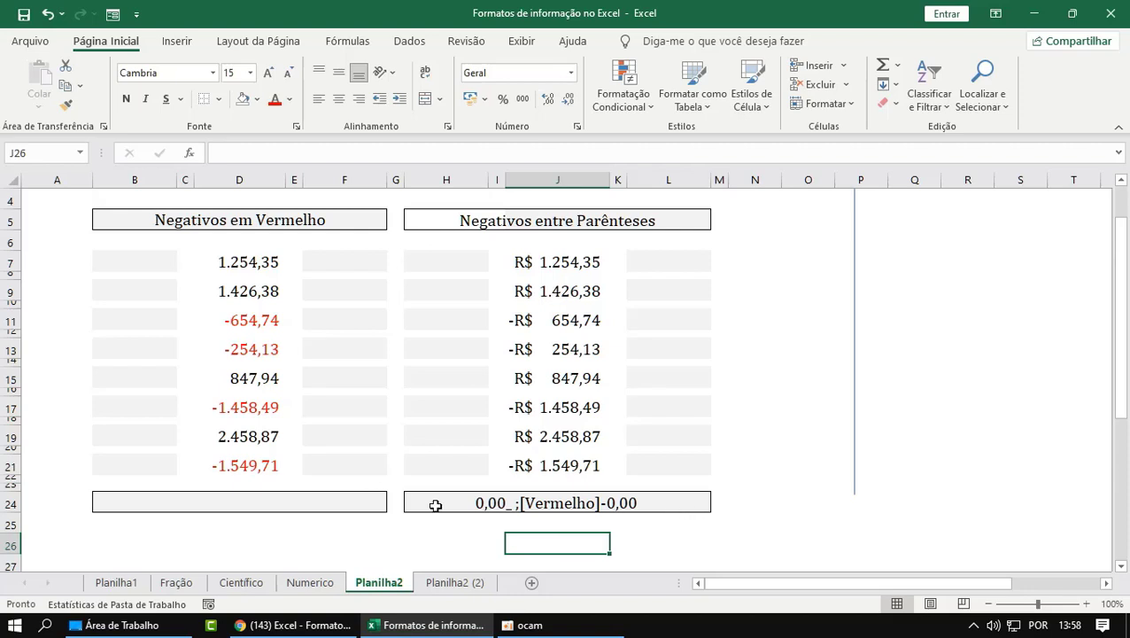
drag(419, 503, 684, 497)
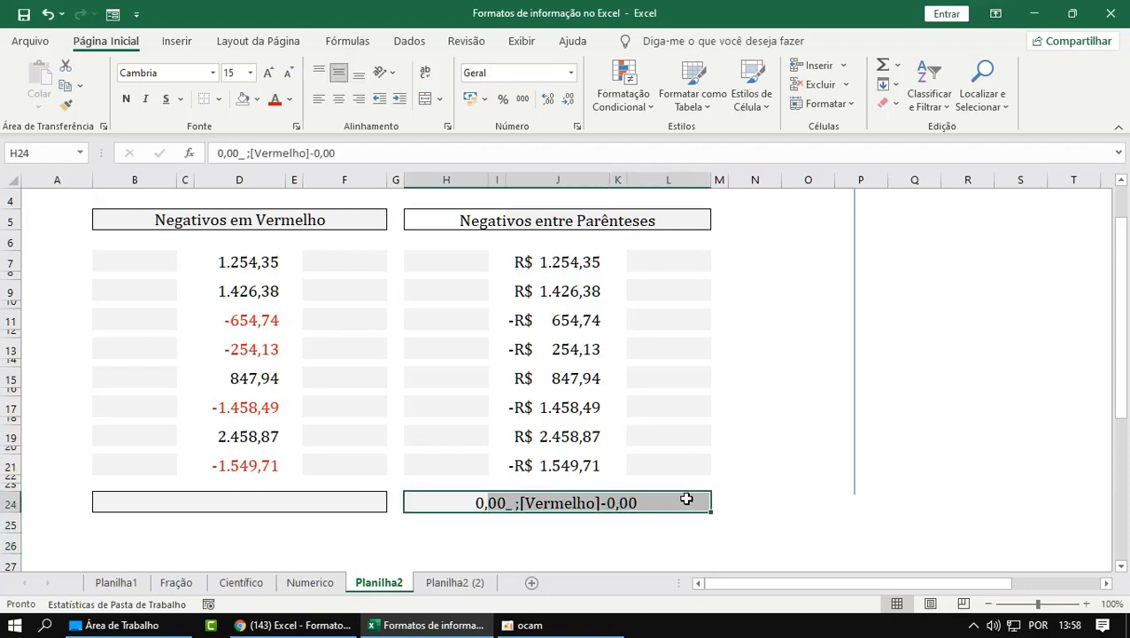
click(249, 524)
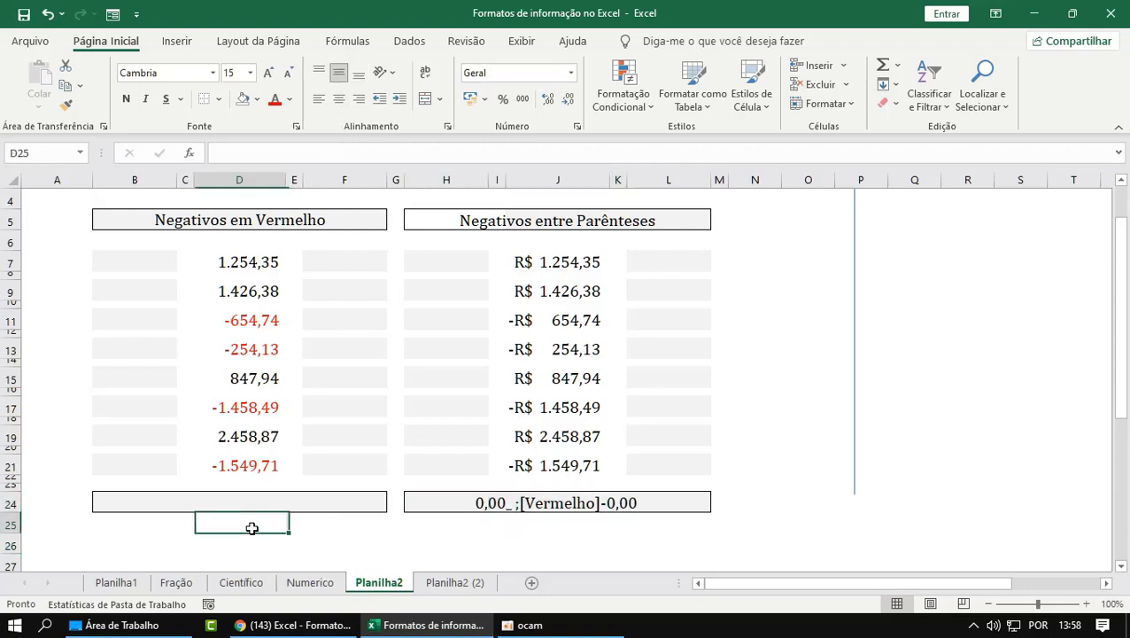
Copy the custom format code #.##0,00_ ;[Vermelho]-#.##0,00 used by the values in D7:D21 and paste it into B24.
drag(253, 462, 250, 270)
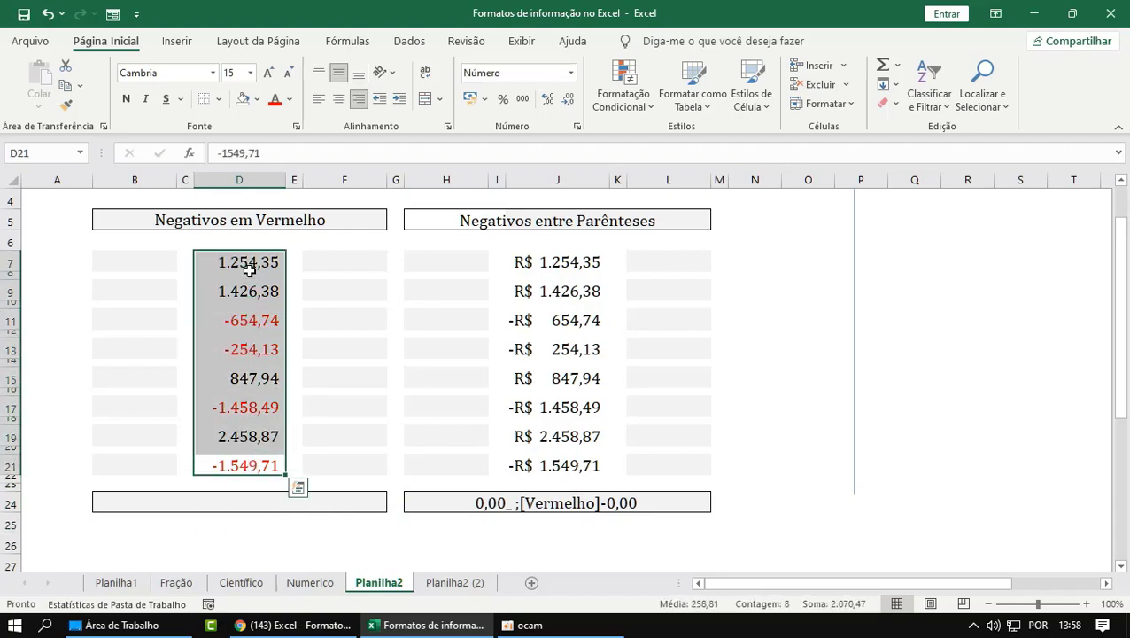
key(ctrl+1)
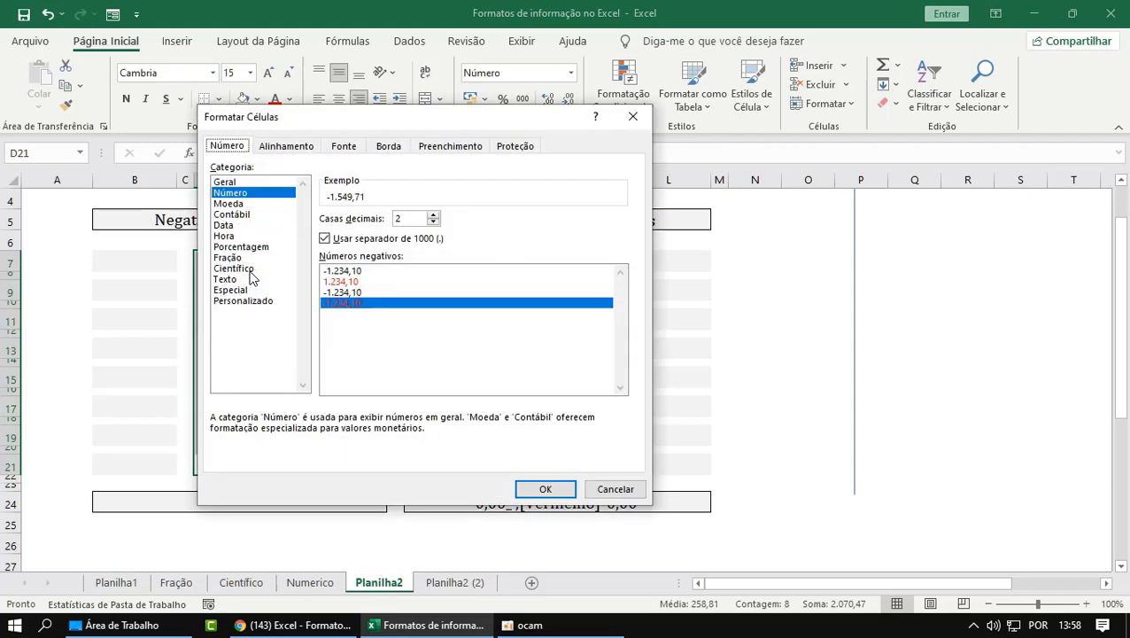
drag(309, 122, 539, 167)
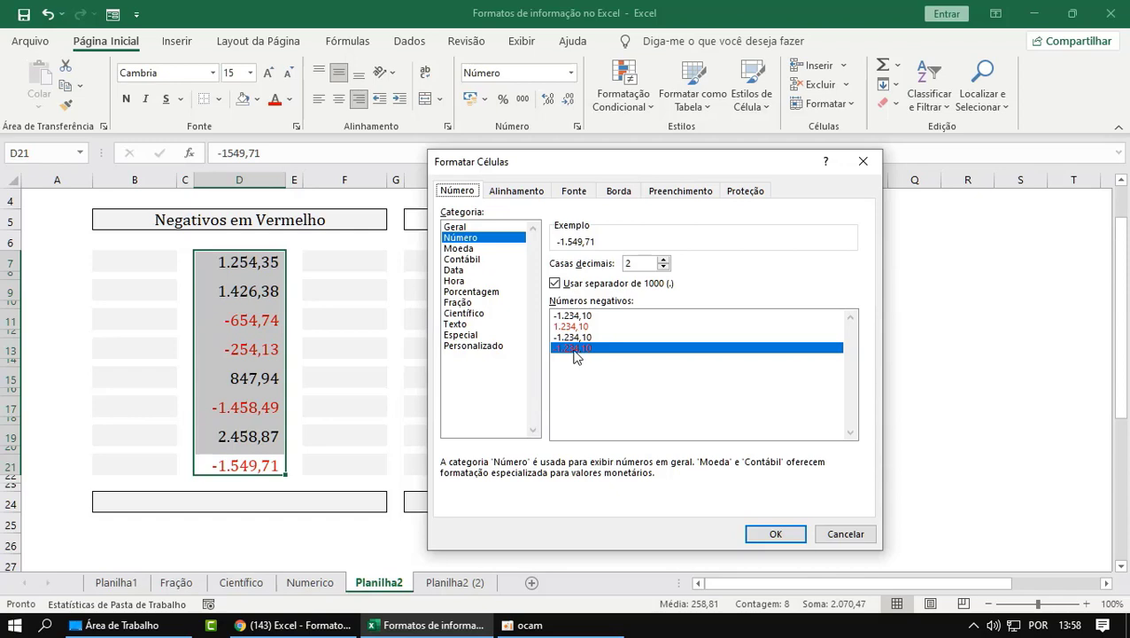
click(481, 349)
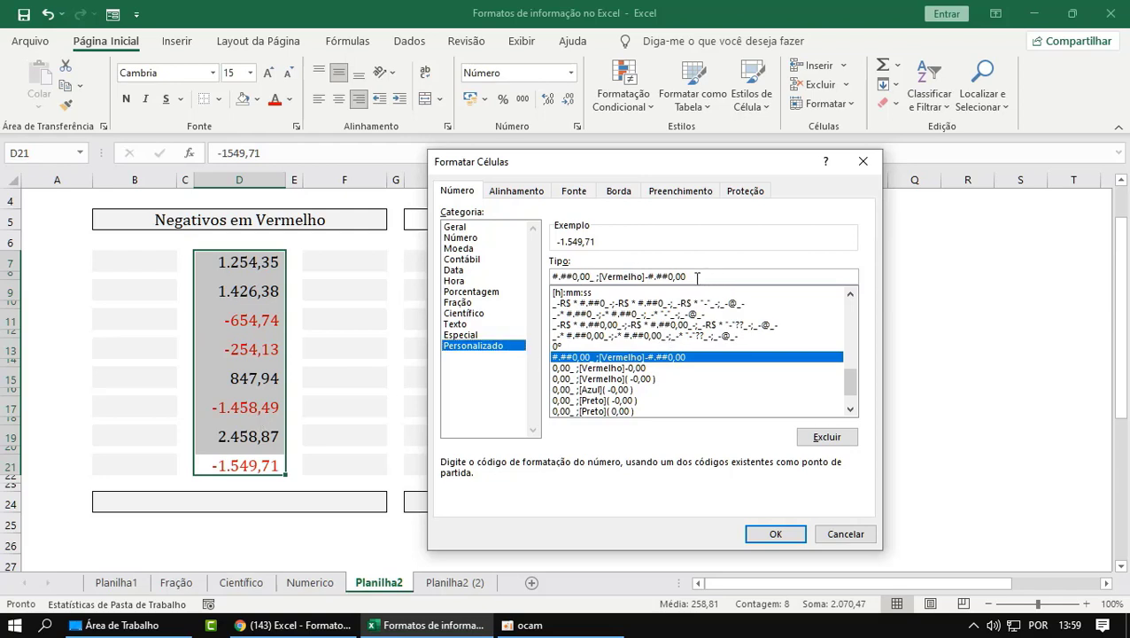
drag(696, 277, 553, 277)
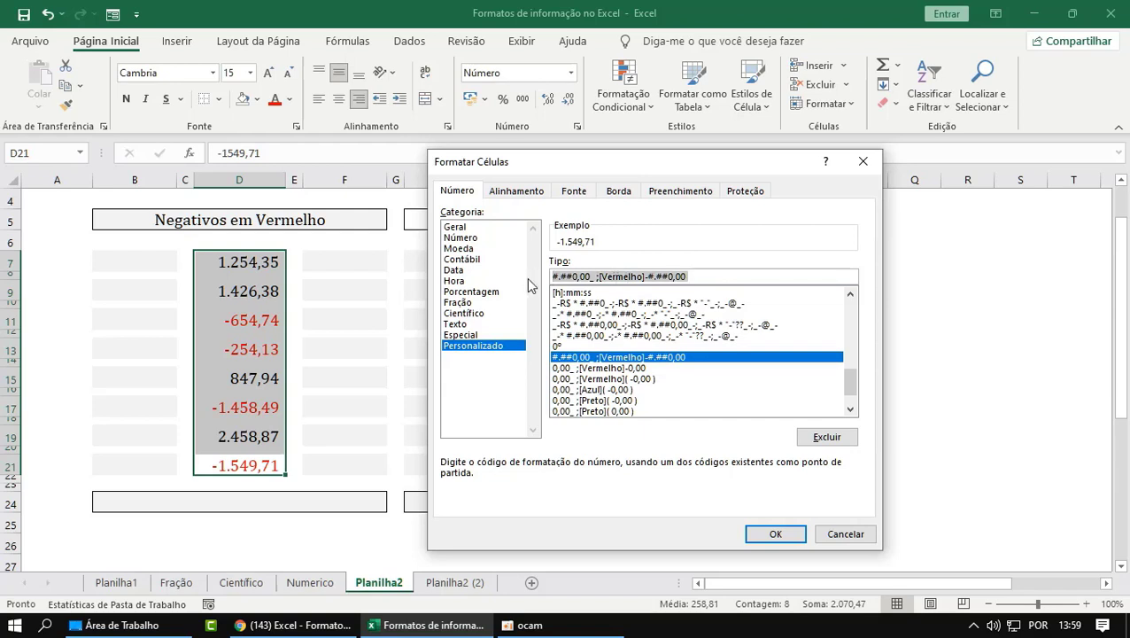
click(776, 534)
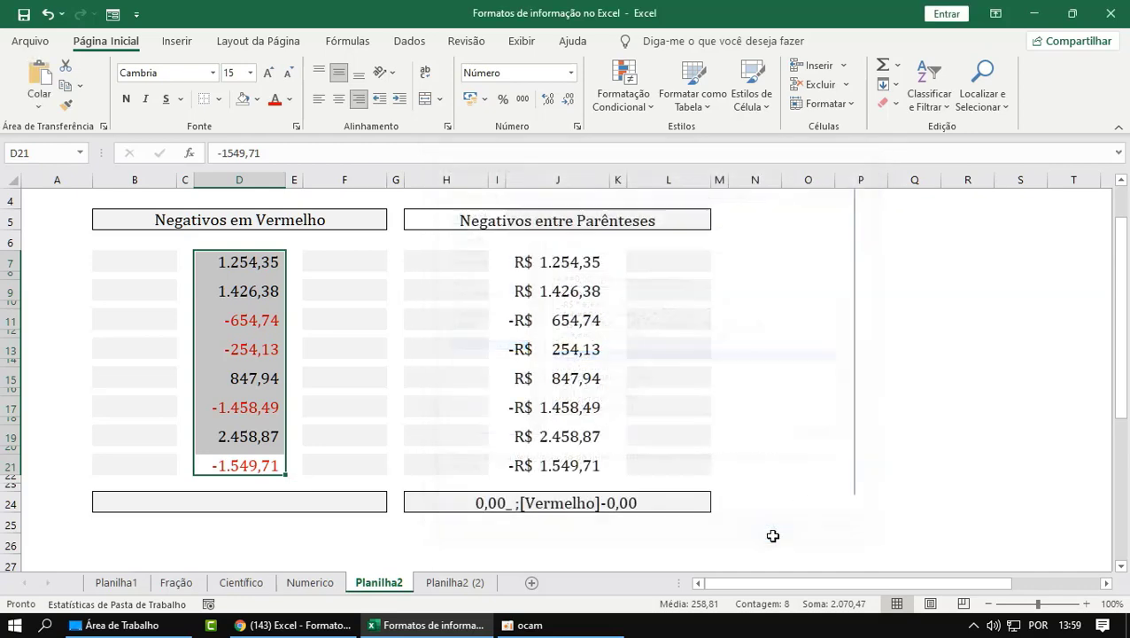
click(102, 499)
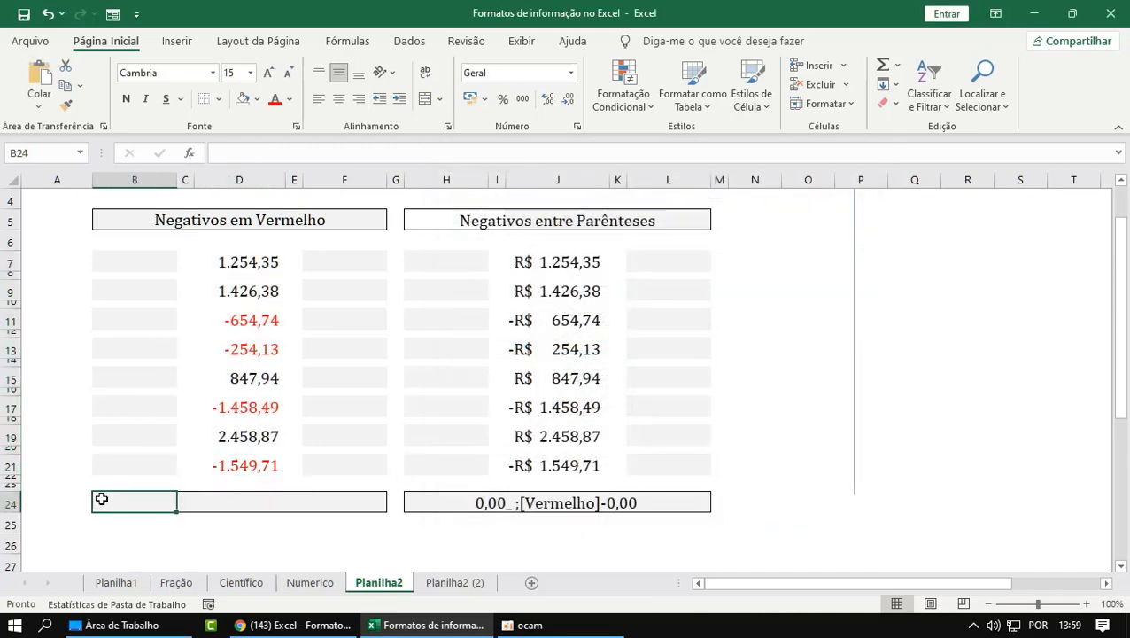
key(ctrl+v)
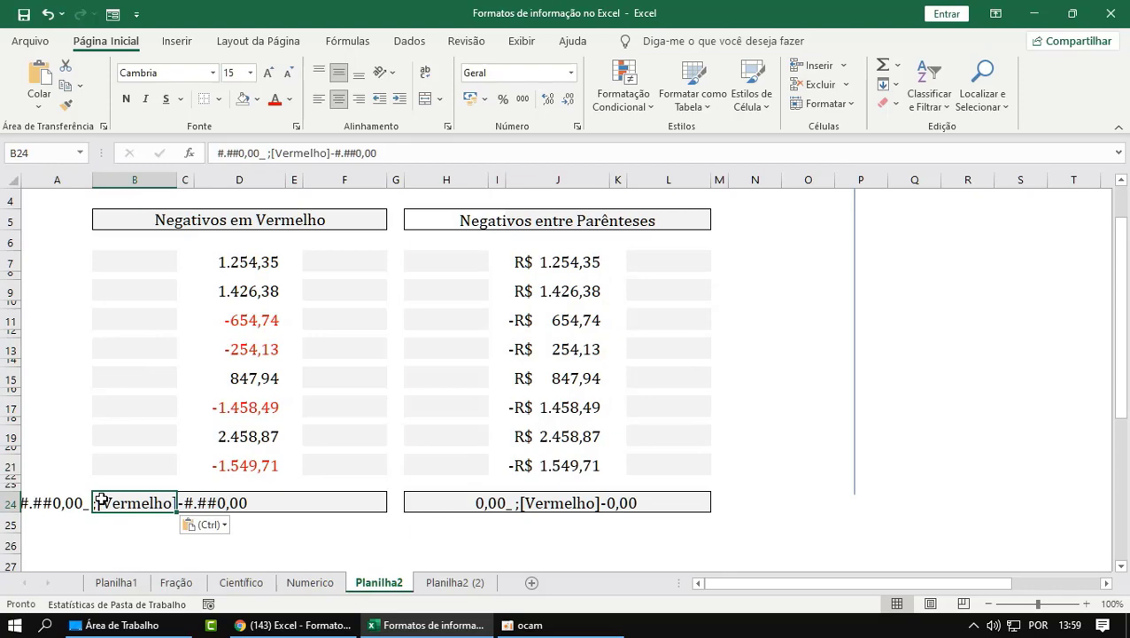
key(ctrl+1)
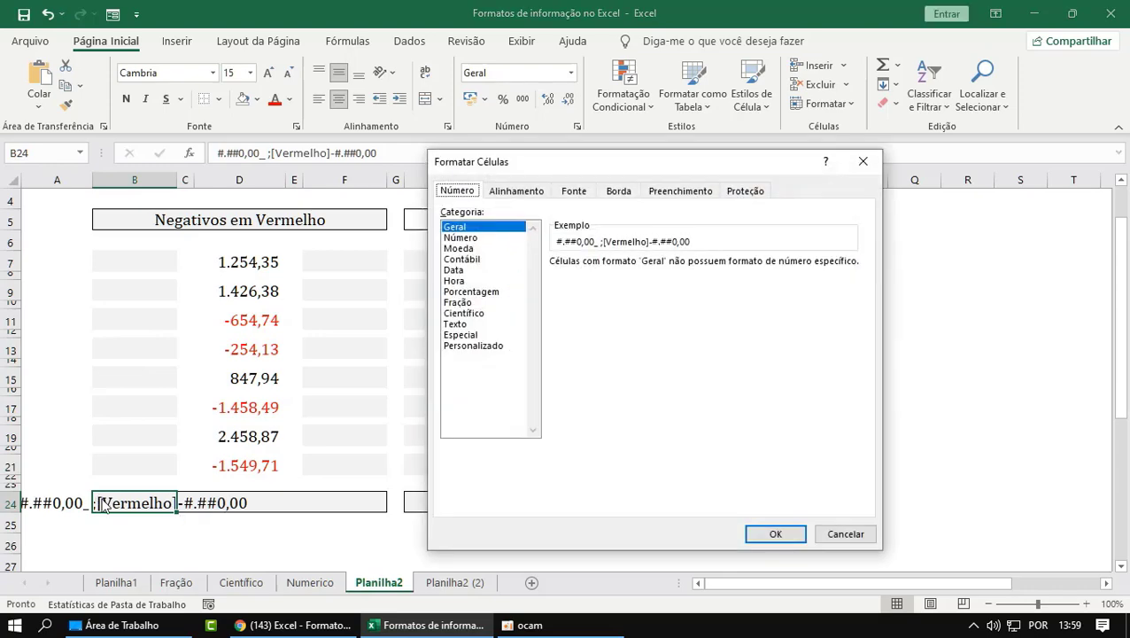
click(501, 191)
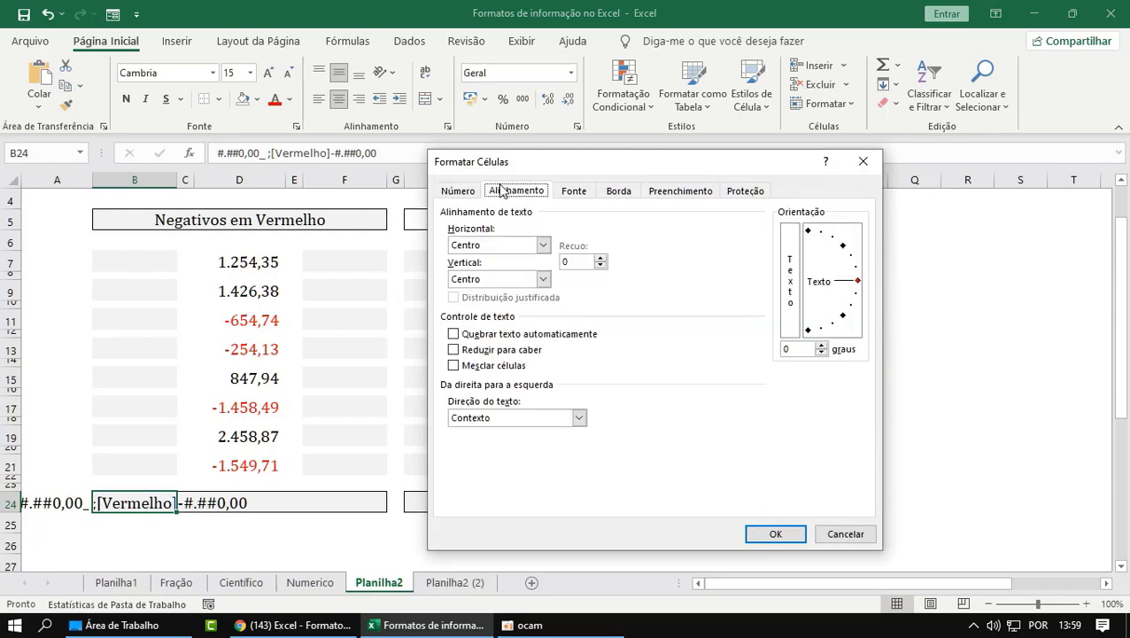
click(543, 246)
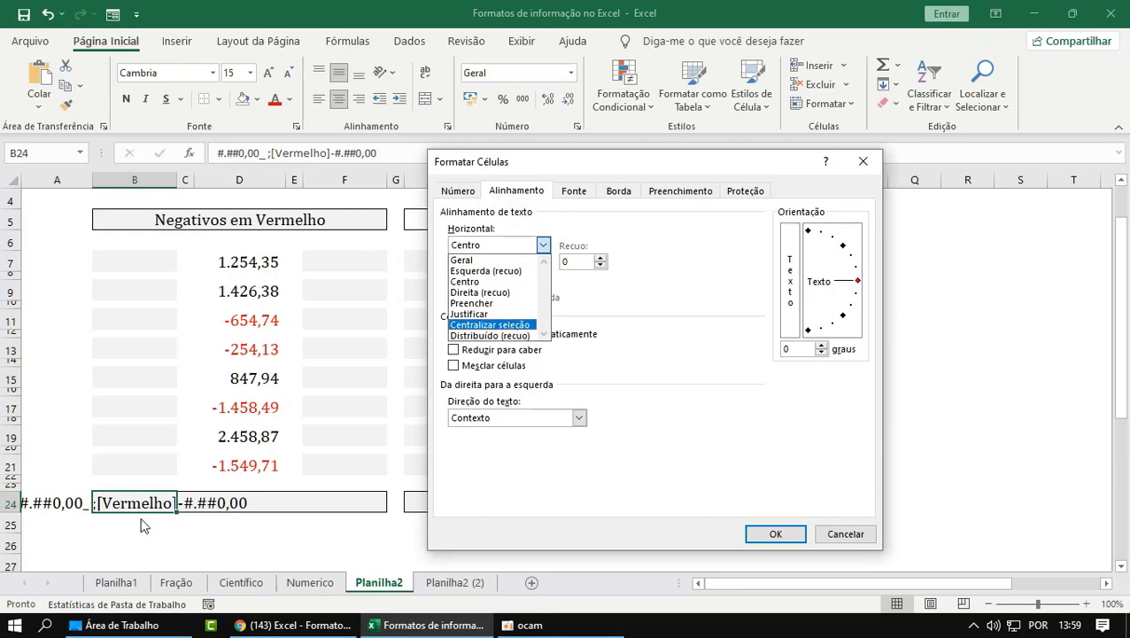
click(837, 535)
click(837, 535)
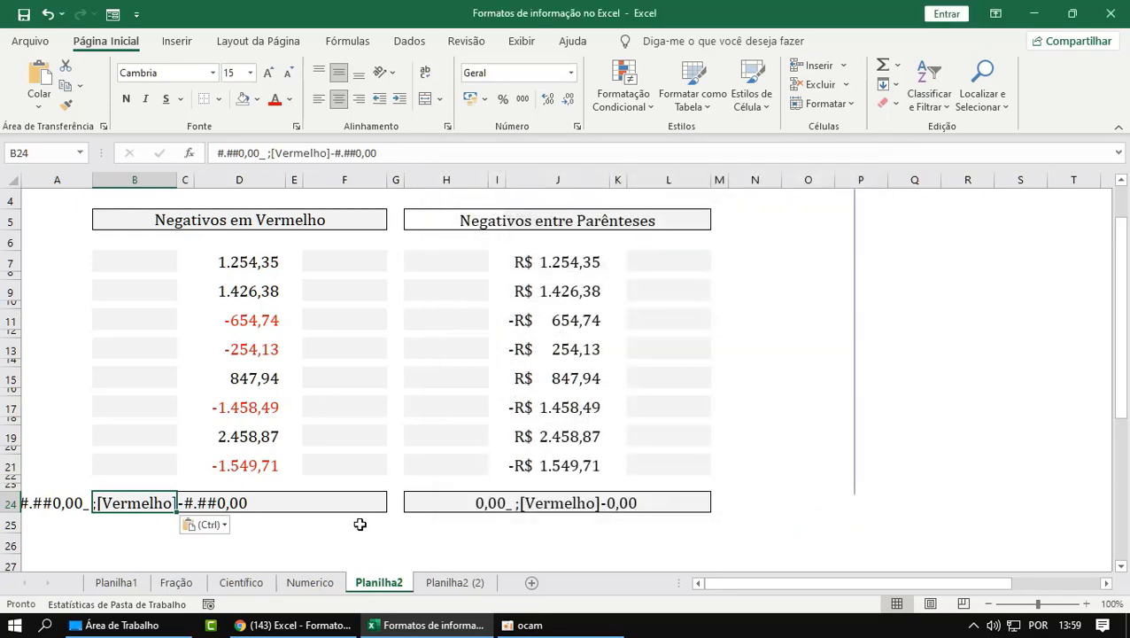
Center the format code across B24:F24 with the Centralizar seleção horizontal alignment.
click(260, 525)
drag(110, 504, 322, 502)
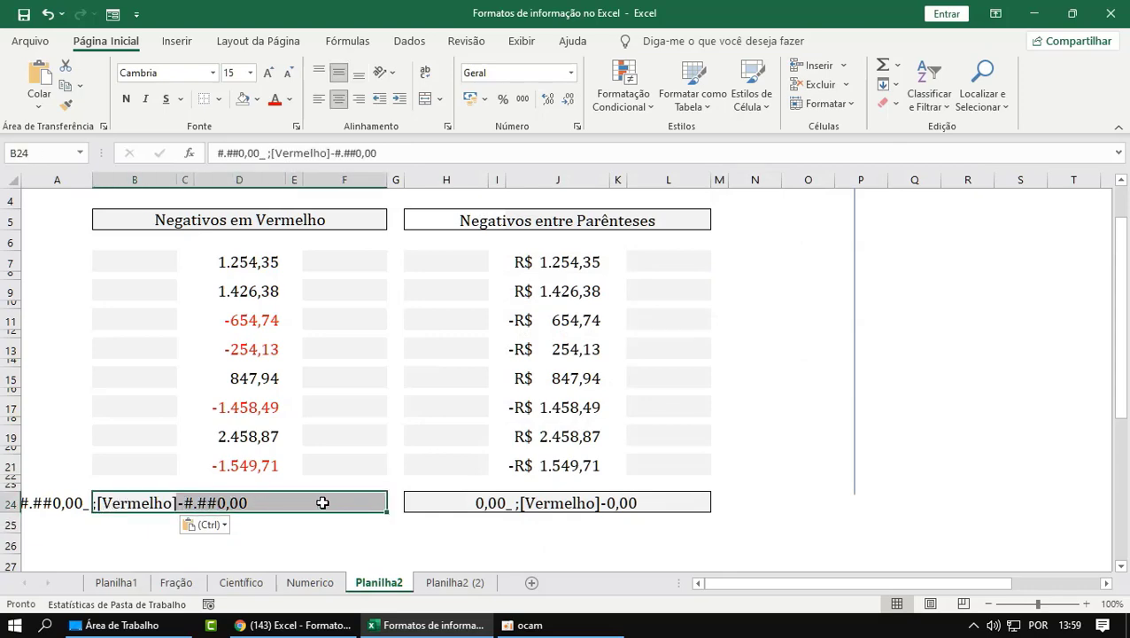
key(ctrl+1)
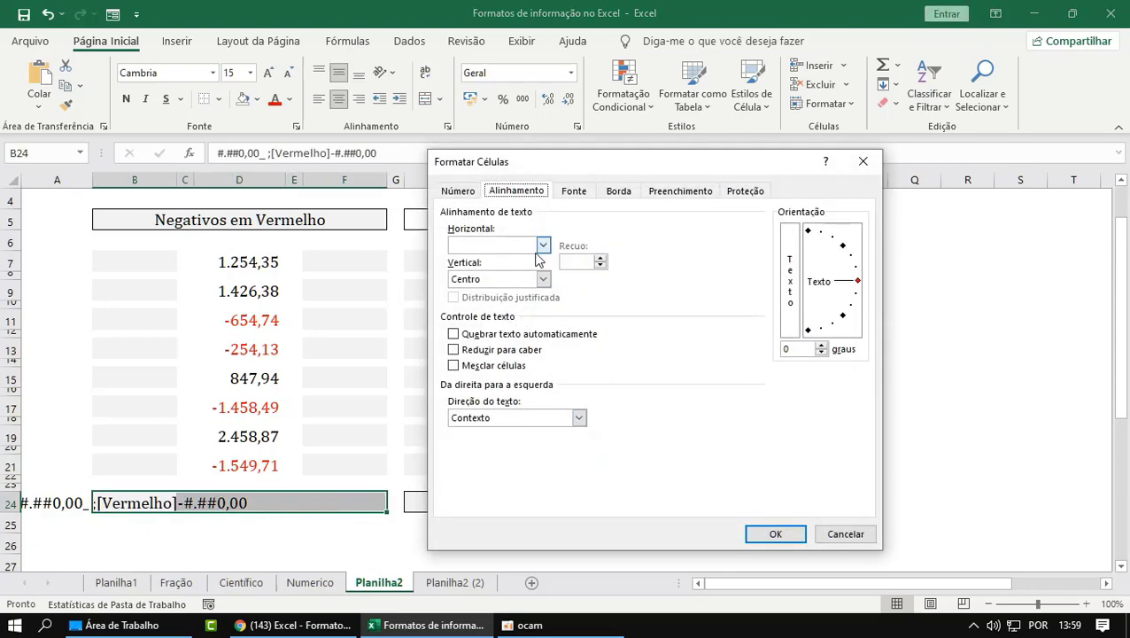
click(543, 245)
click(492, 321)
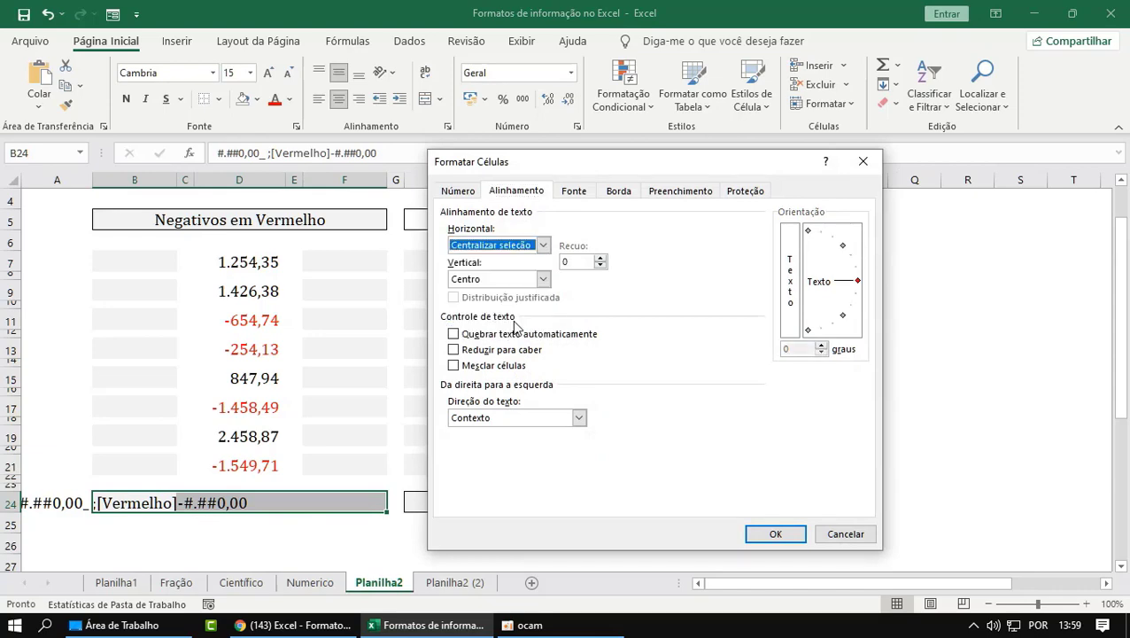
click(775, 534)
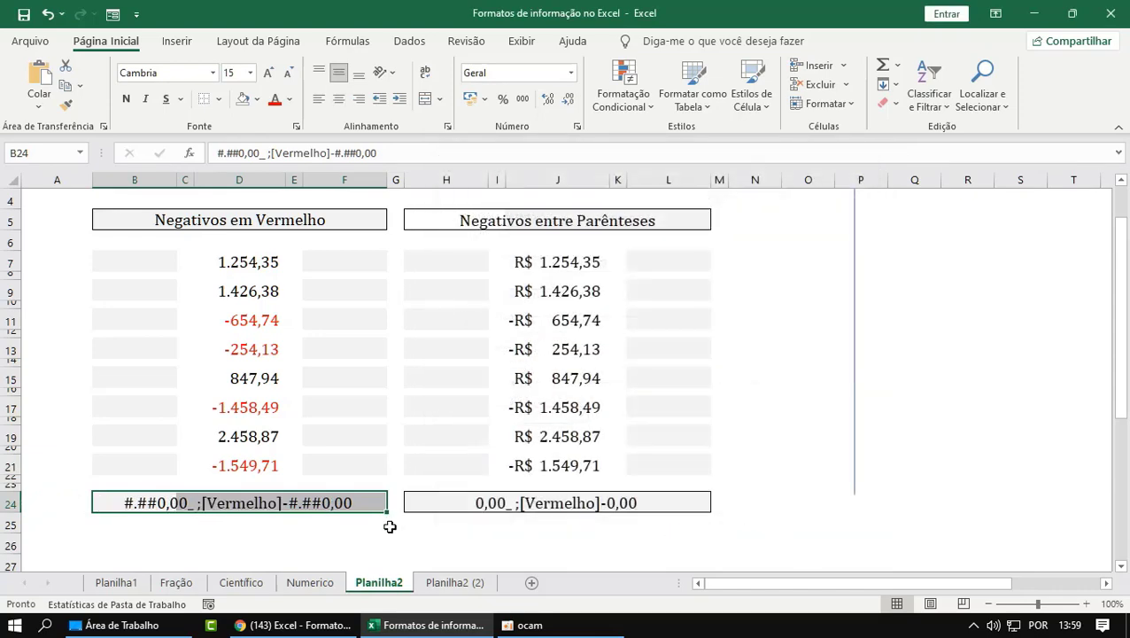
click(390, 526)
Compare the format codes in B24:F24 and H24:L24 with each other and with the values in D7:D21.
click(133, 503)
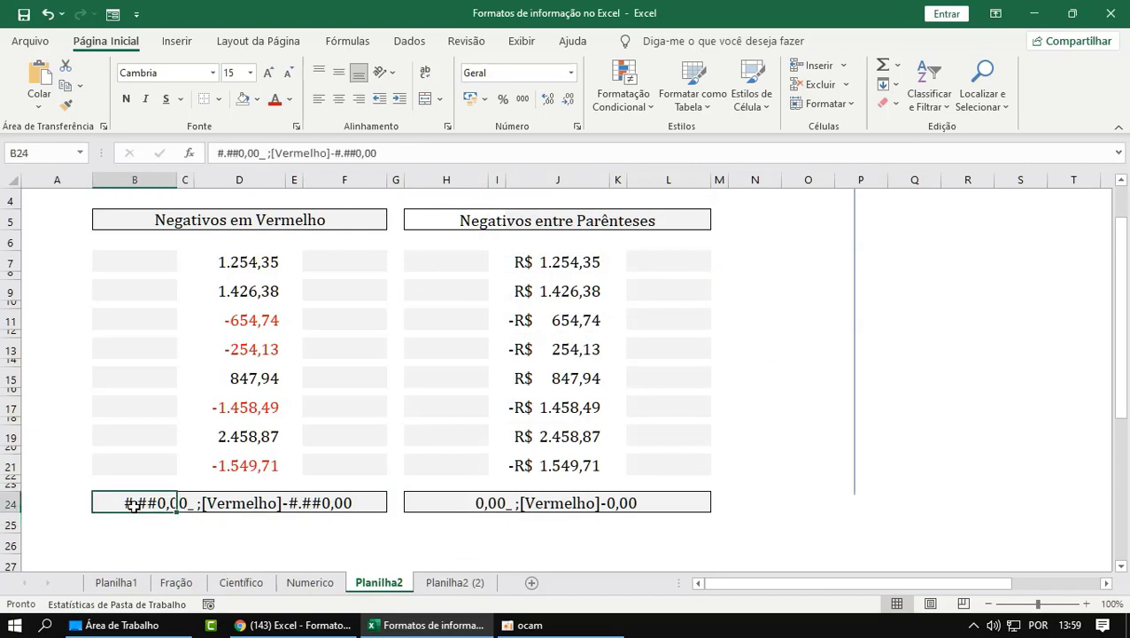
click(472, 502)
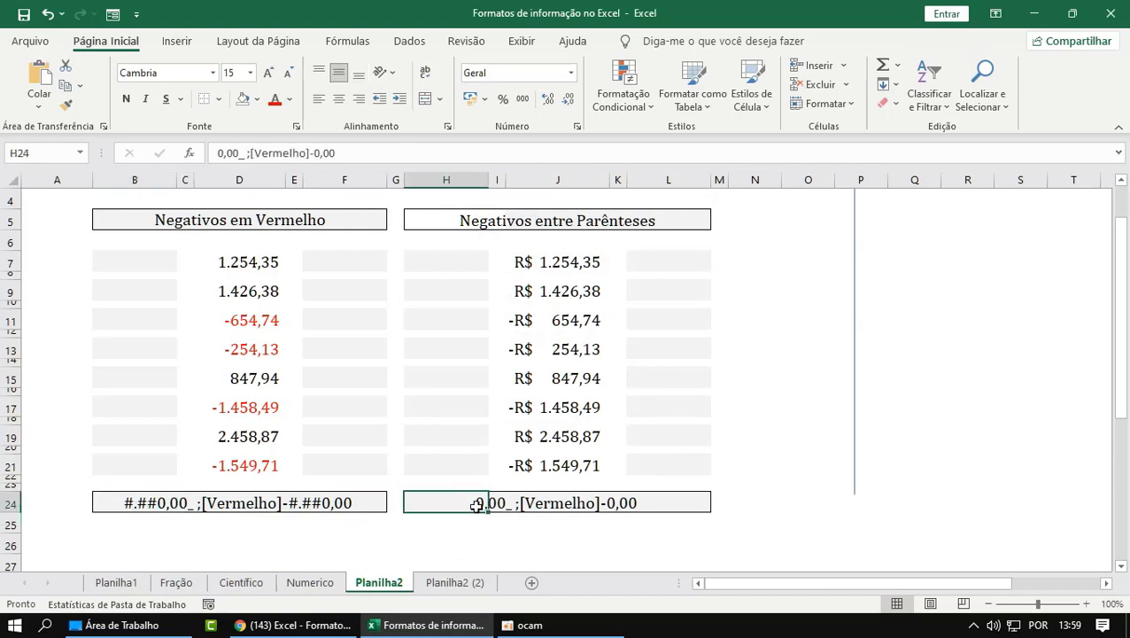
click(214, 540)
click(223, 503)
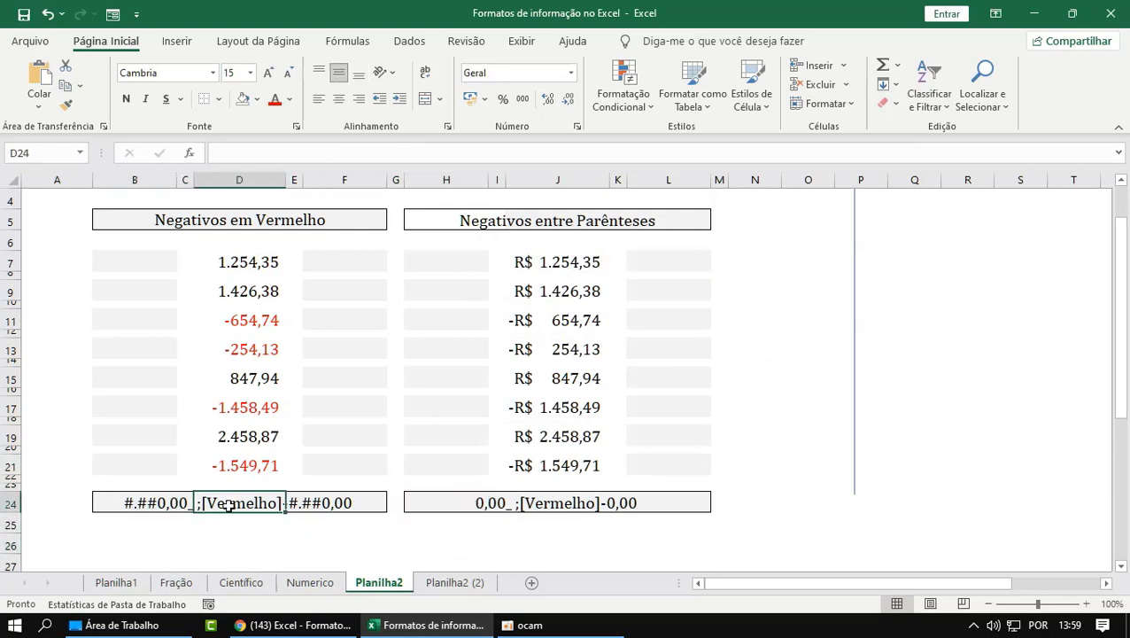
click(508, 502)
click(230, 524)
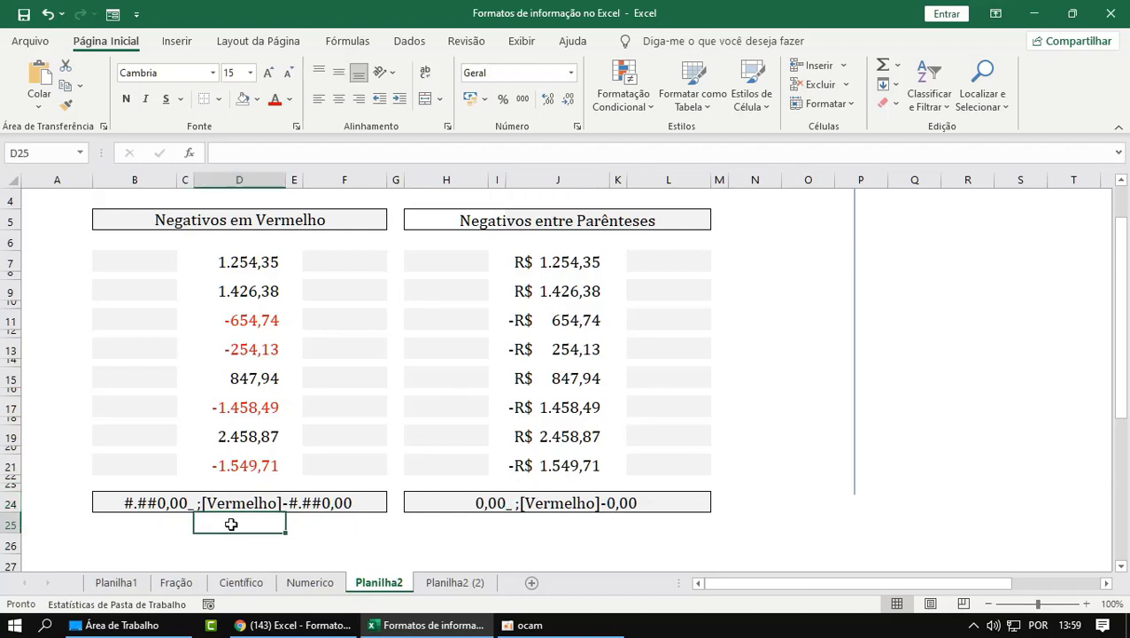
click(154, 538)
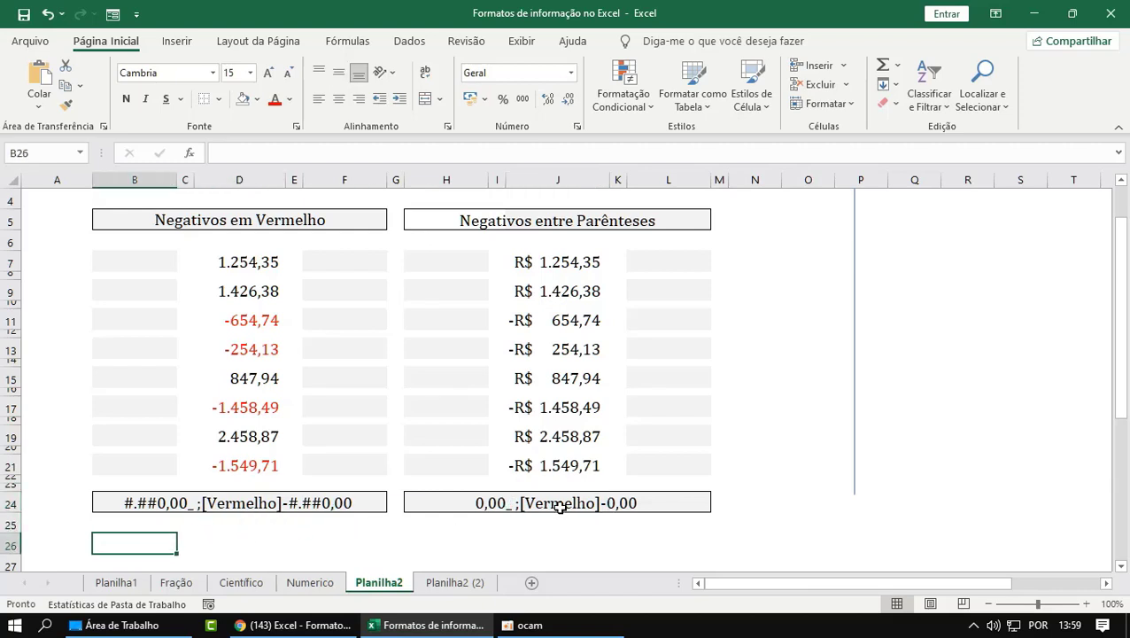
drag(416, 502, 639, 505)
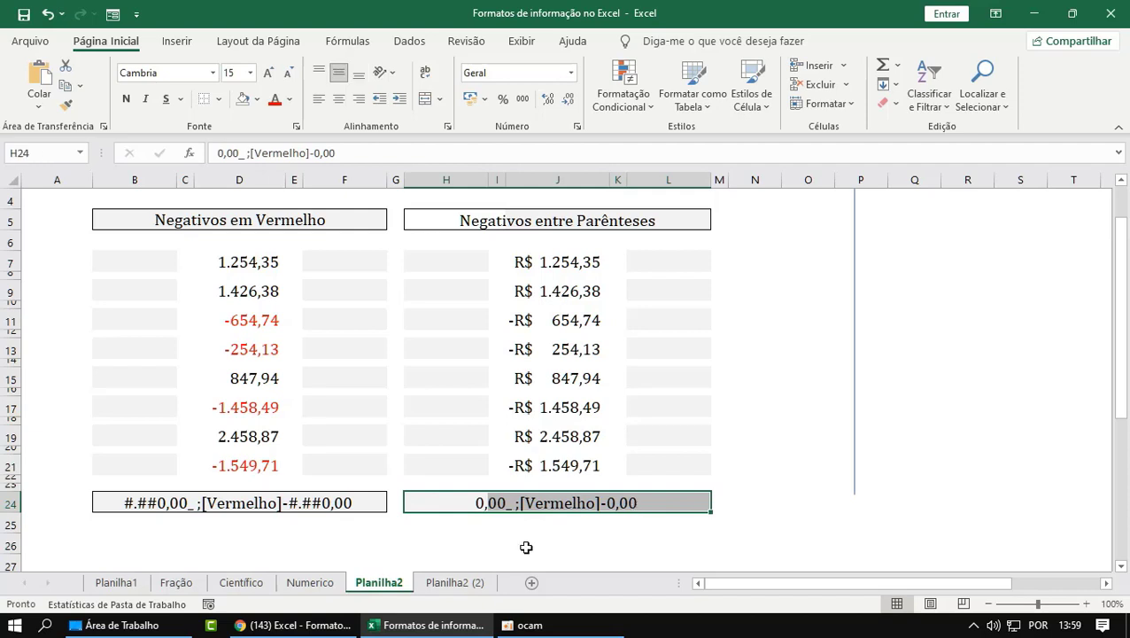
click(249, 259)
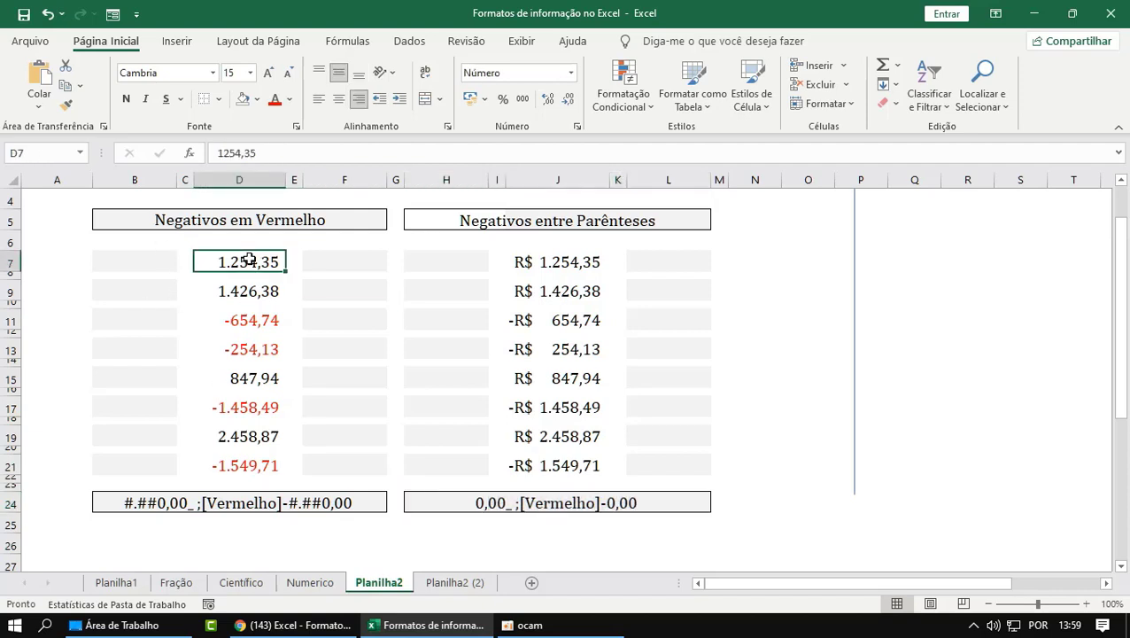
drag(250, 259, 224, 458)
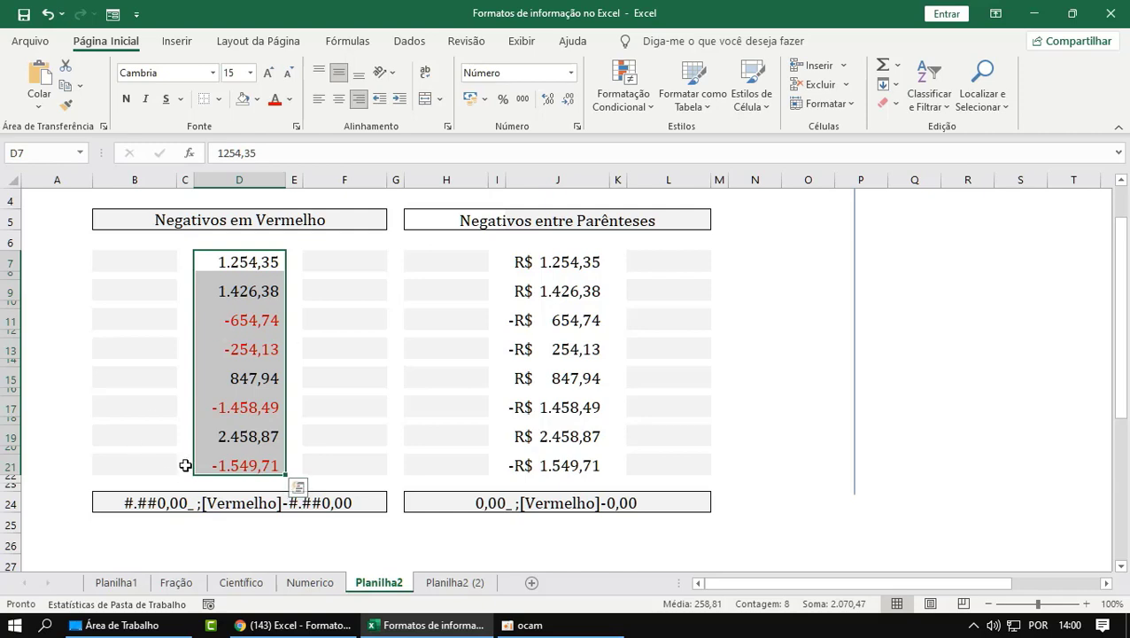
click(531, 503)
click(118, 518)
click(204, 540)
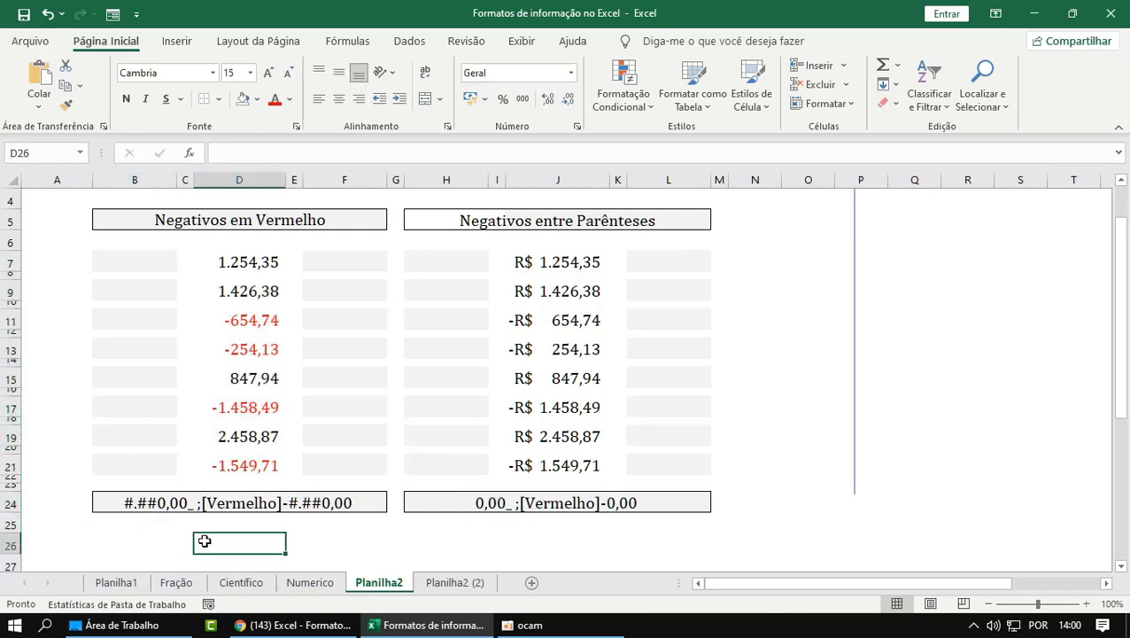
Review the Número format options applied to the values in D7:D21 and keep them.
drag(252, 266, 228, 466)
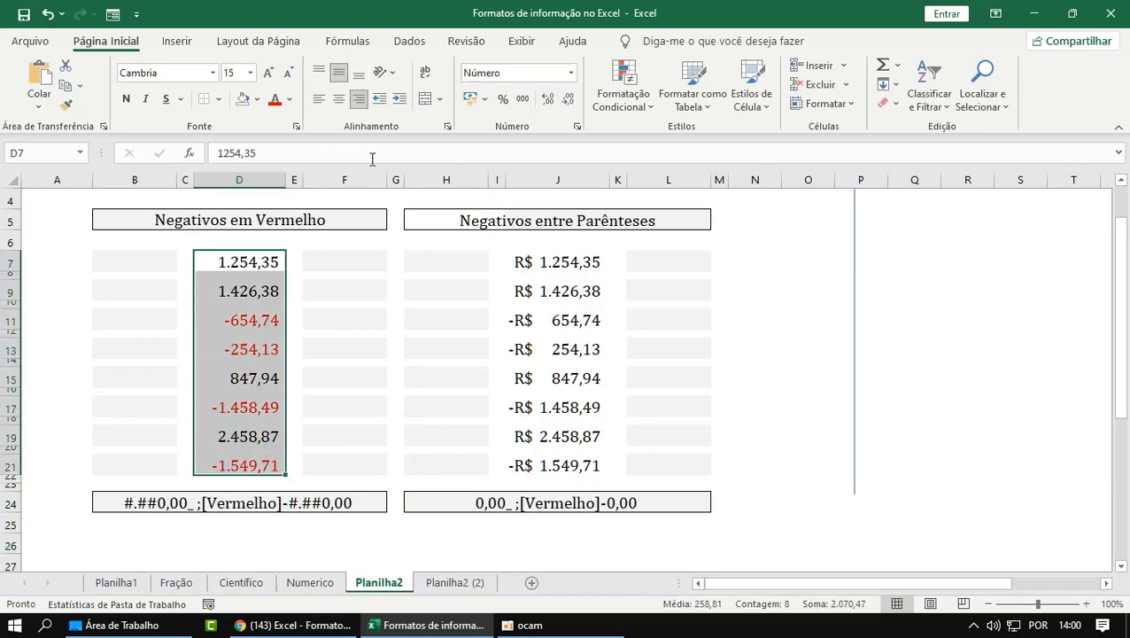
key(ctrl+1)
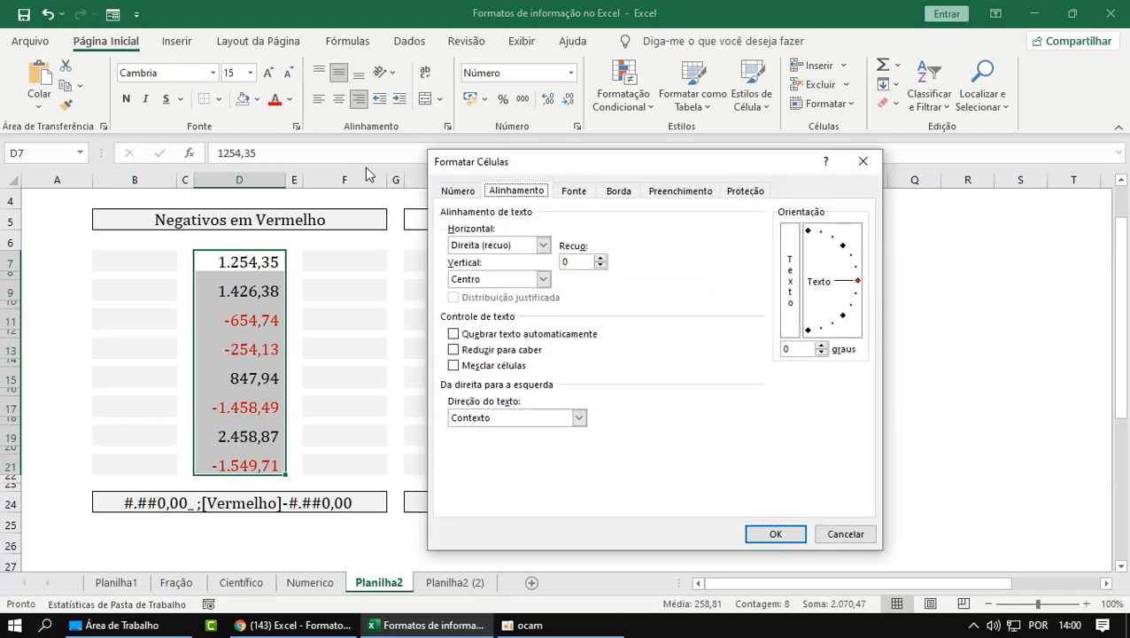
click(459, 192)
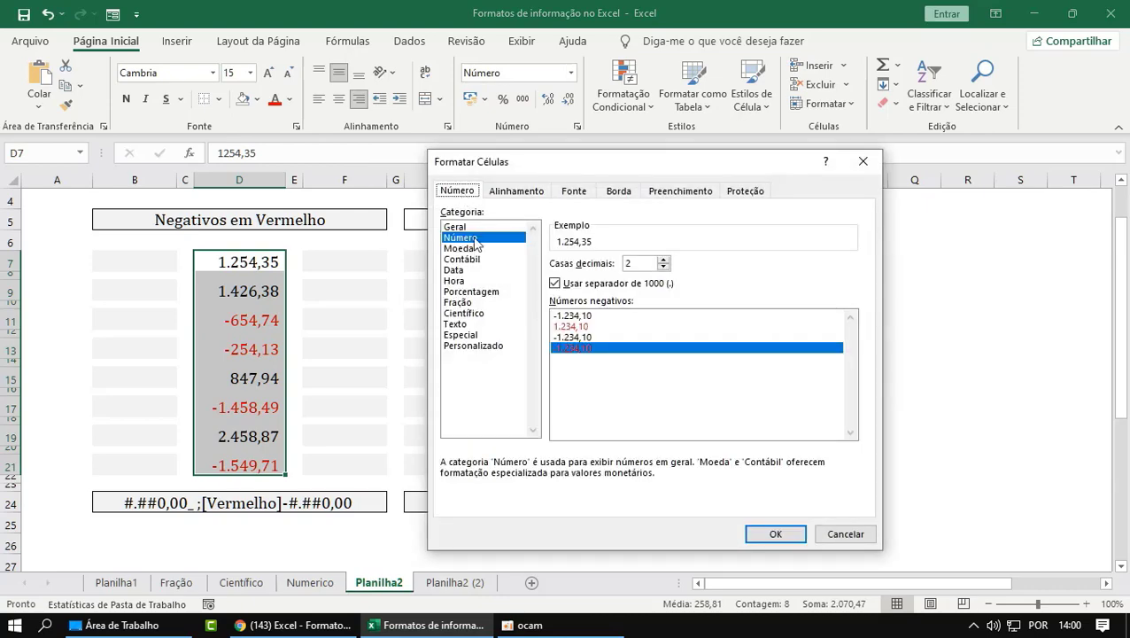
click(475, 239)
click(751, 538)
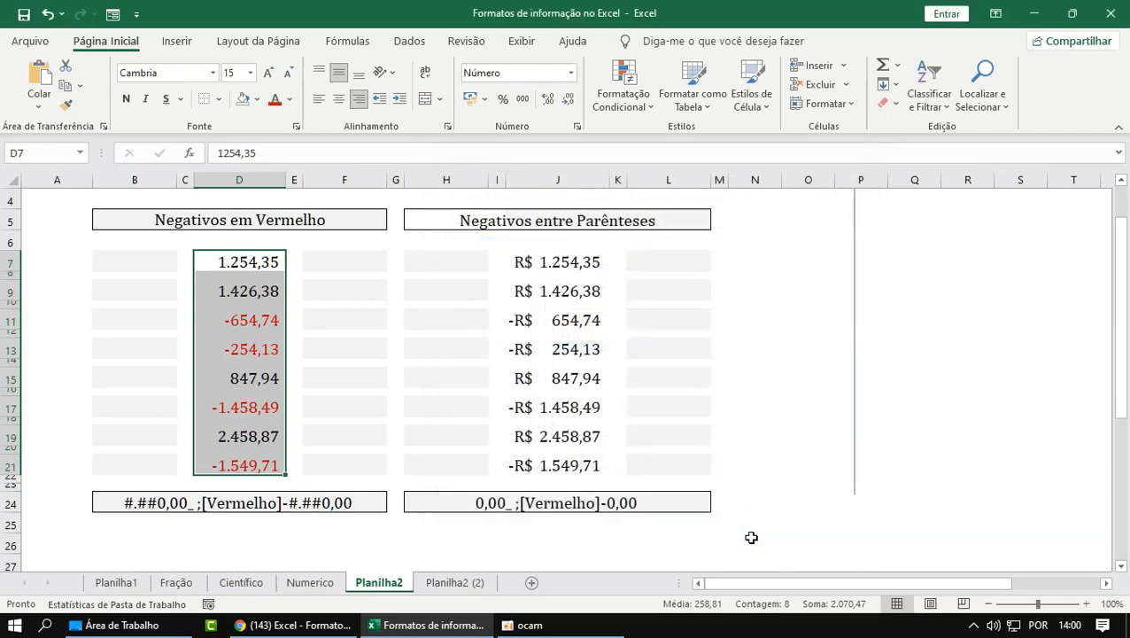
click(241, 523)
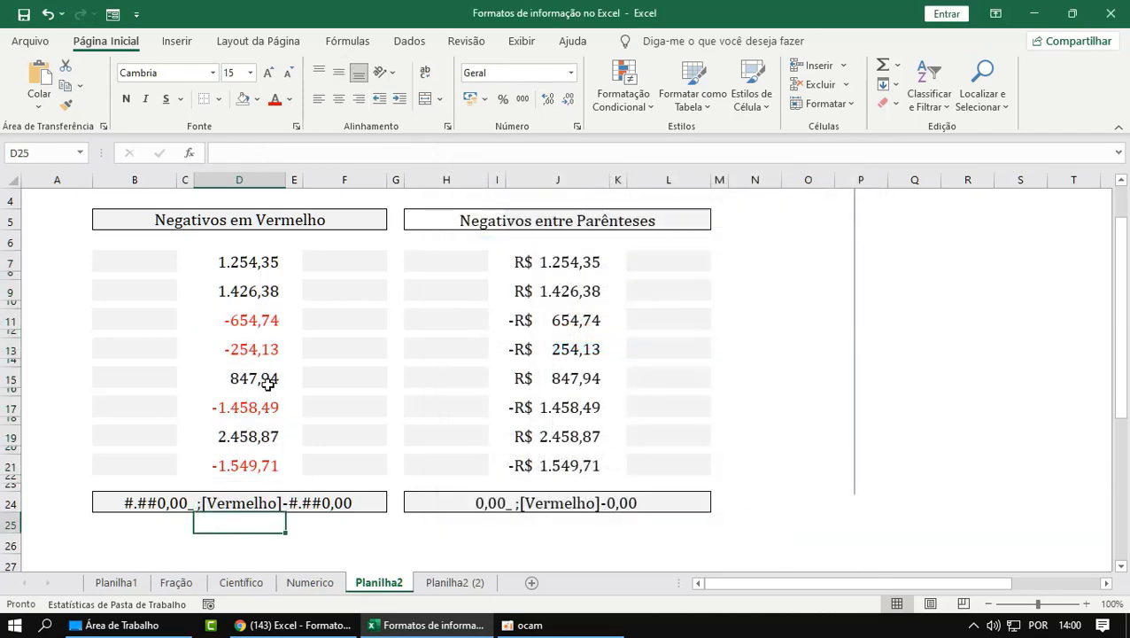
Apply the custom format code 00000 to the value in D11.
click(255, 318)
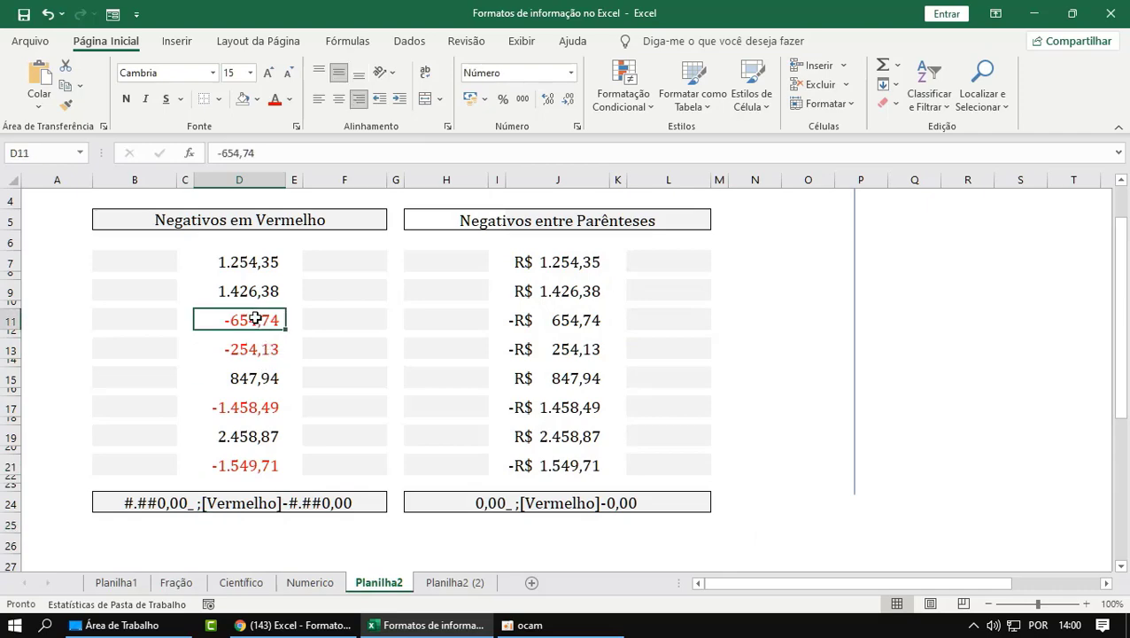
key(ctrl+1)
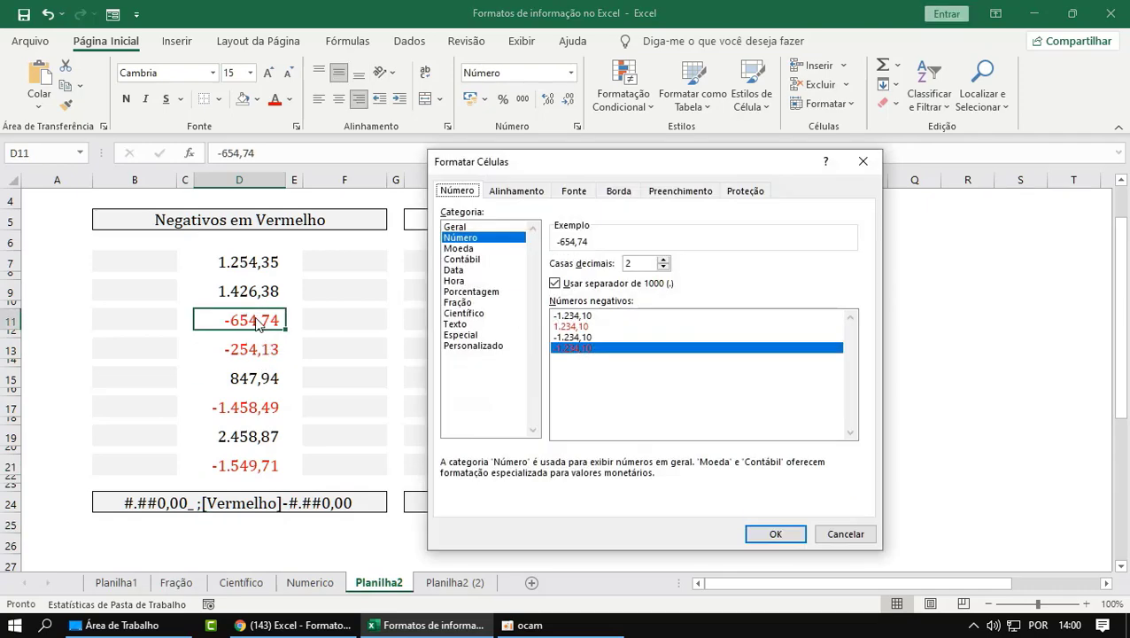
click(492, 336)
click(494, 349)
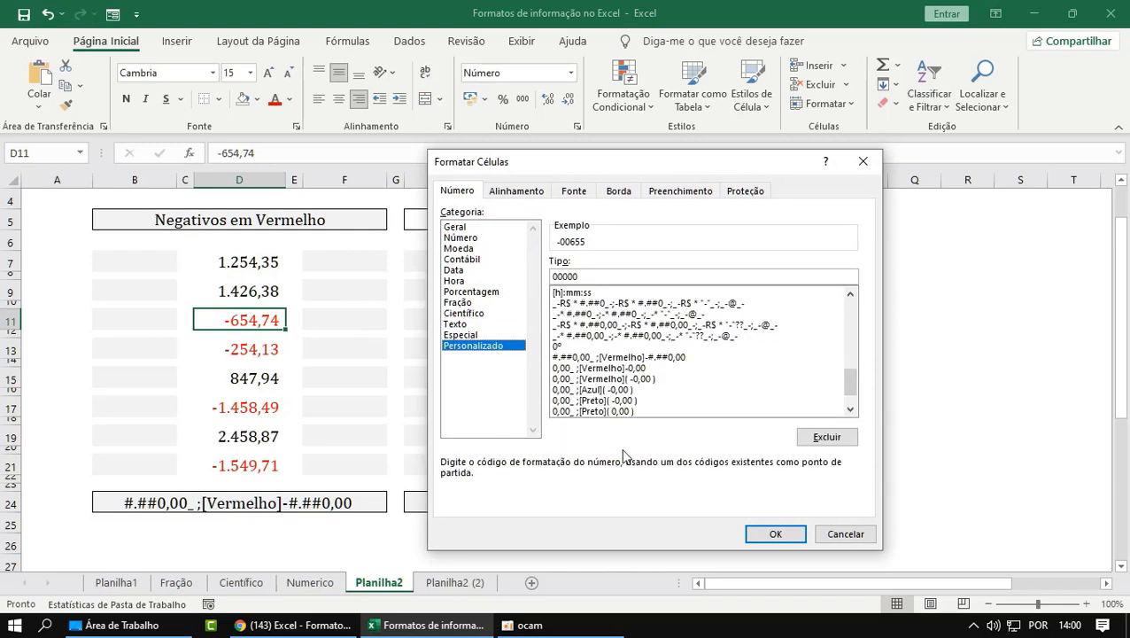
click(772, 537)
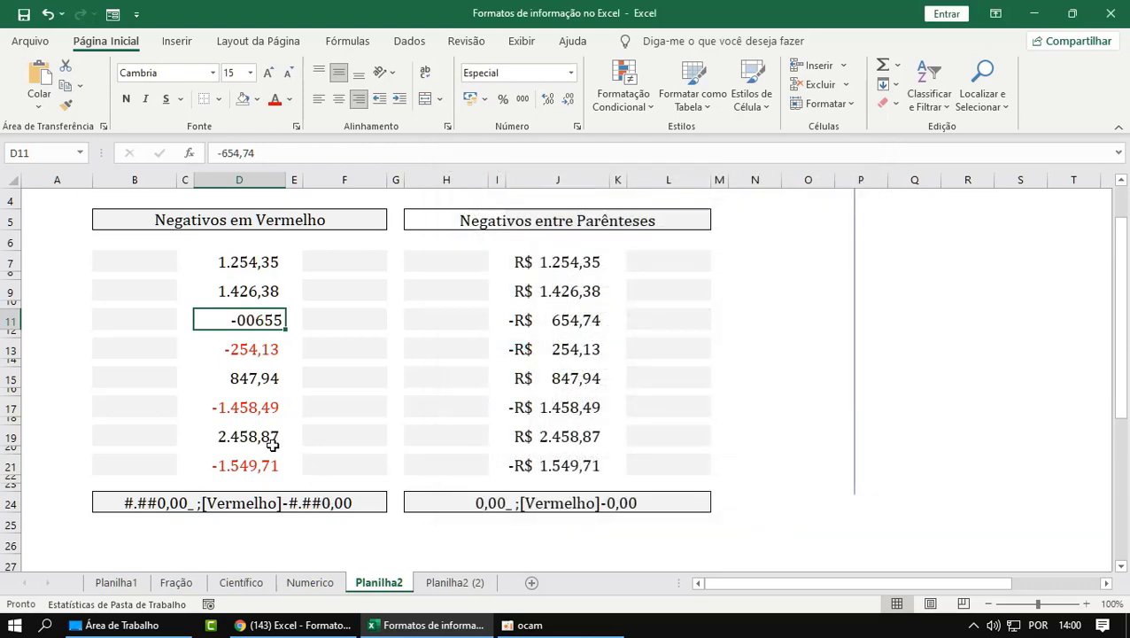
Review the custom format code behind the value in D17 alongside the values in both tables.
key(Down)
key(Down)
key(Down)
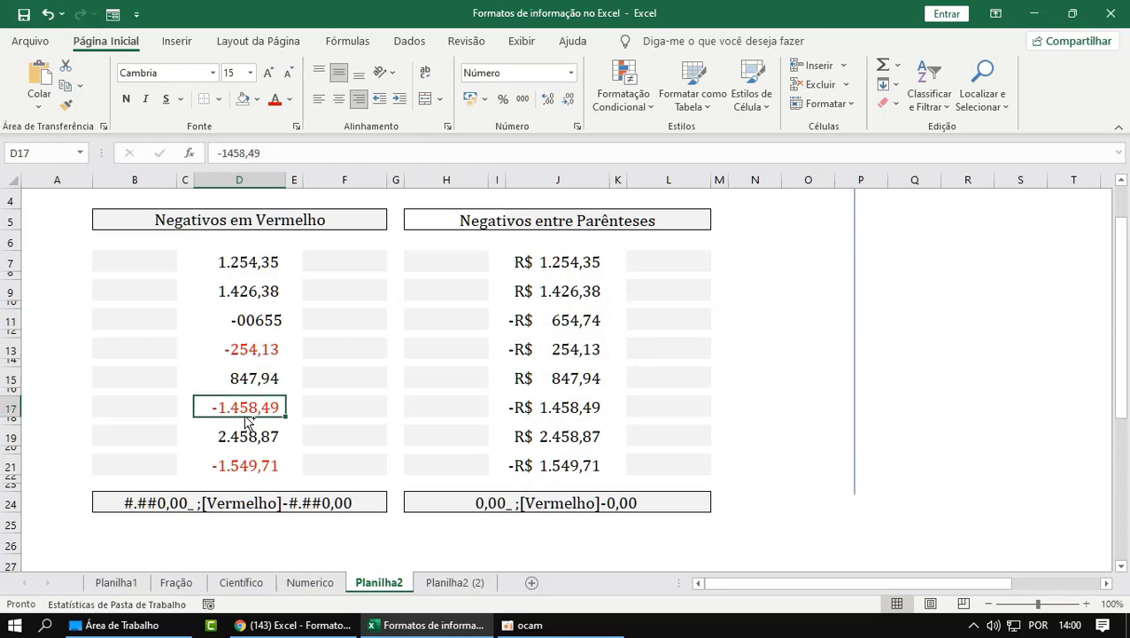
key(ctrl+1)
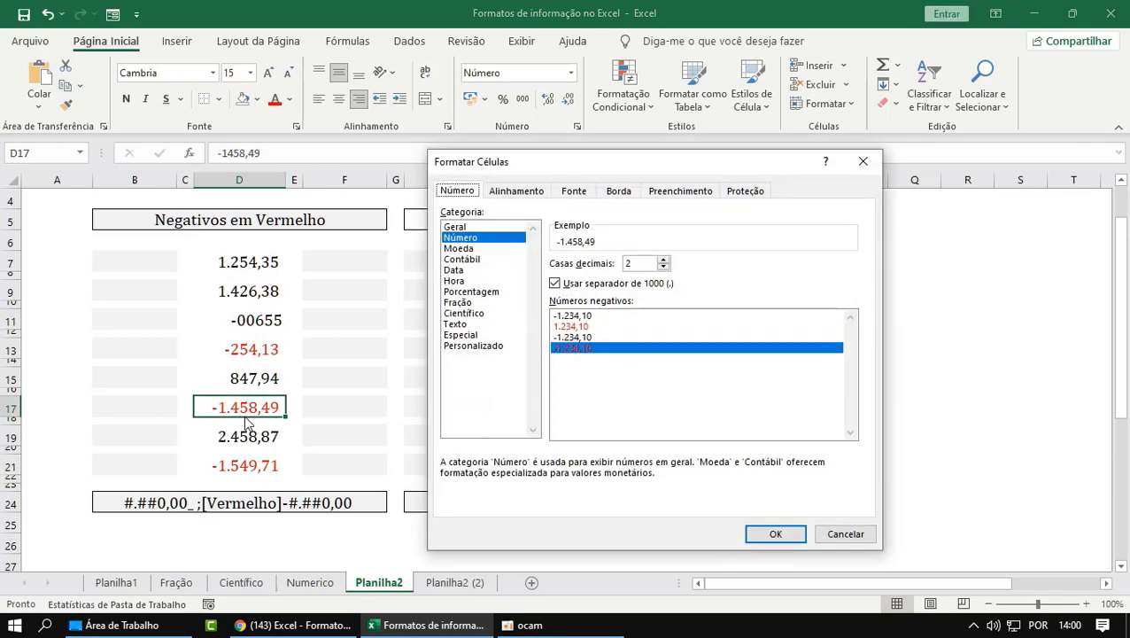
click(477, 347)
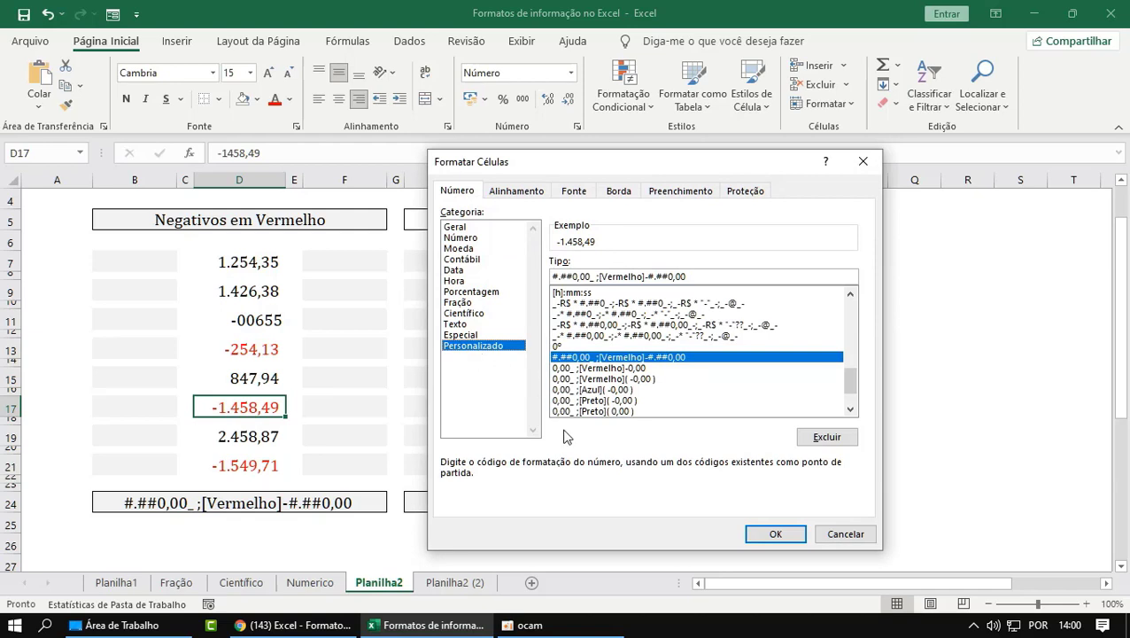
drag(634, 159, 805, 149)
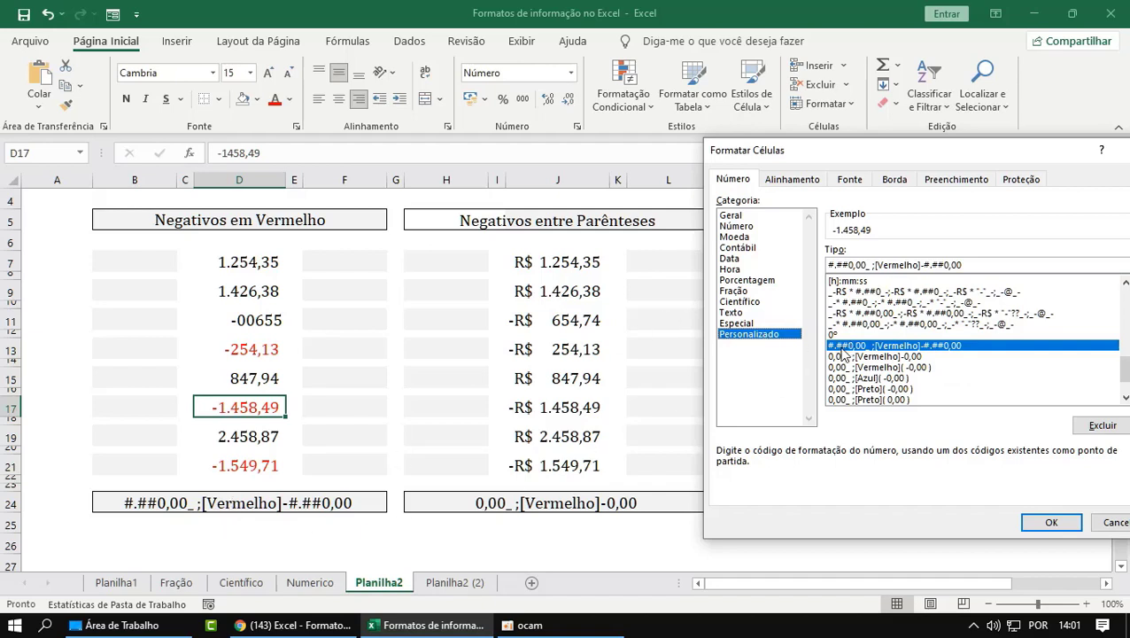
click(1045, 522)
Reset the number format of the values in D7:D21 to Geral.
click(274, 456)
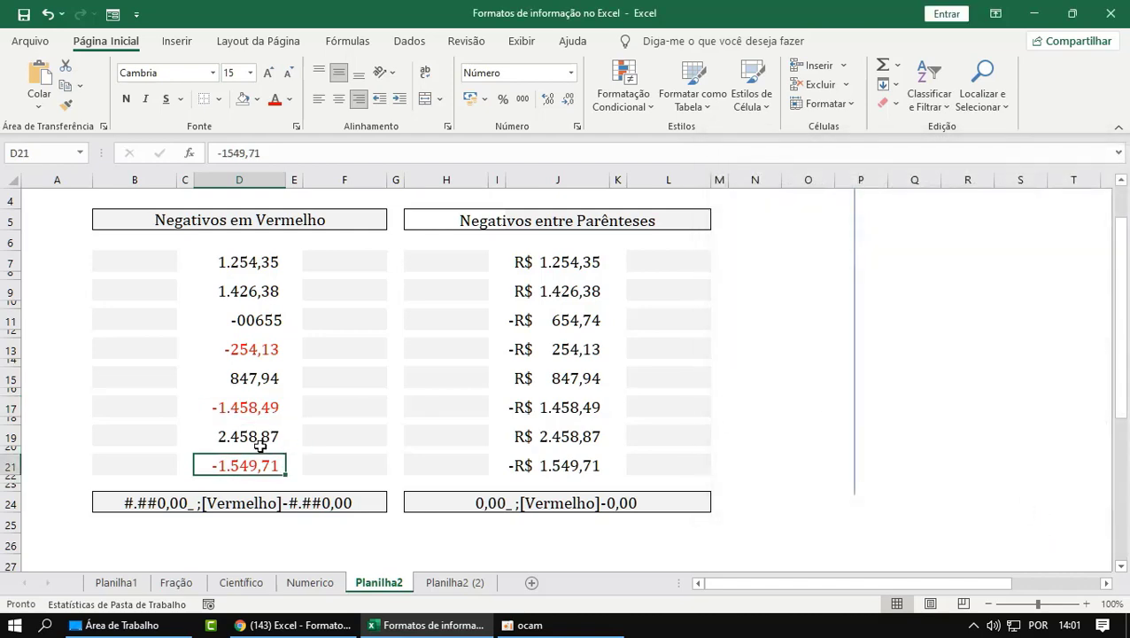
shift+click(258, 266)
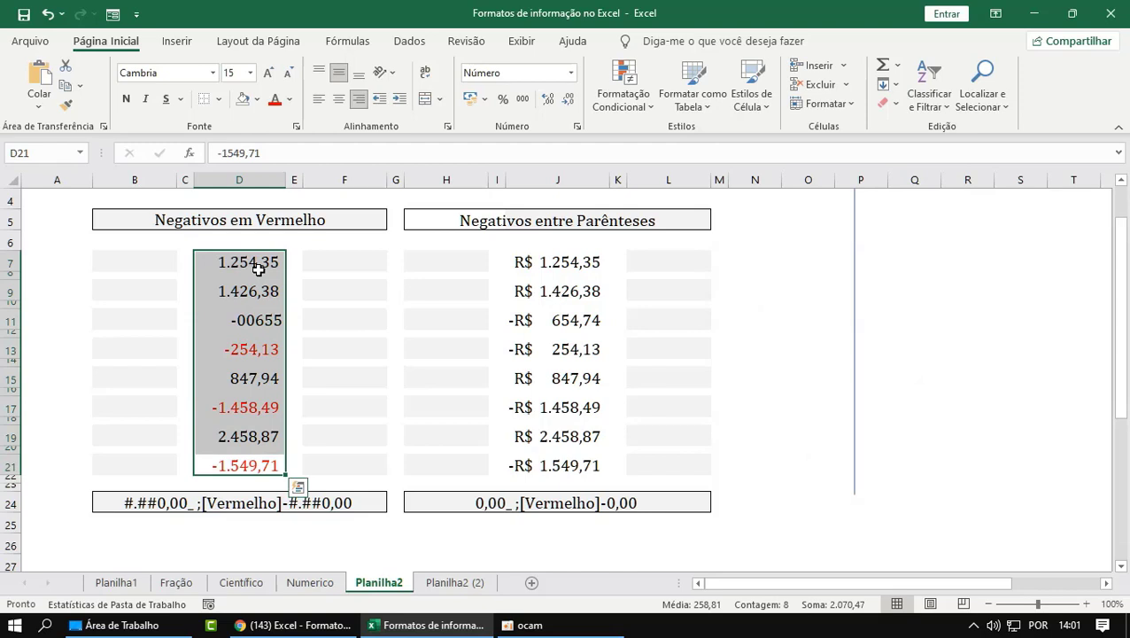
click(570, 73)
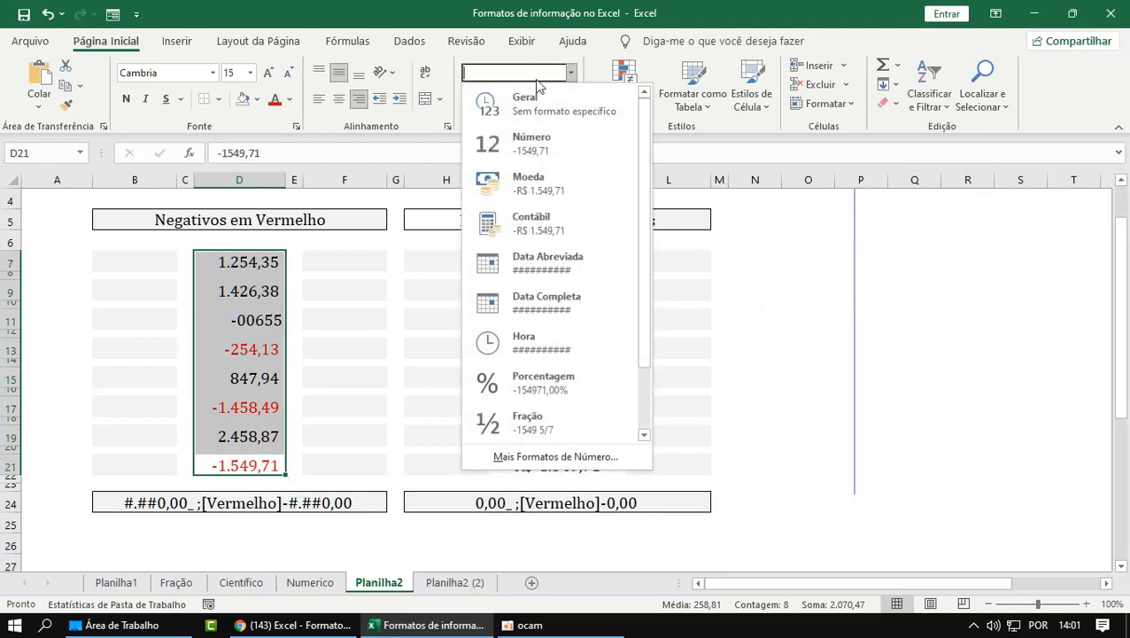
click(530, 105)
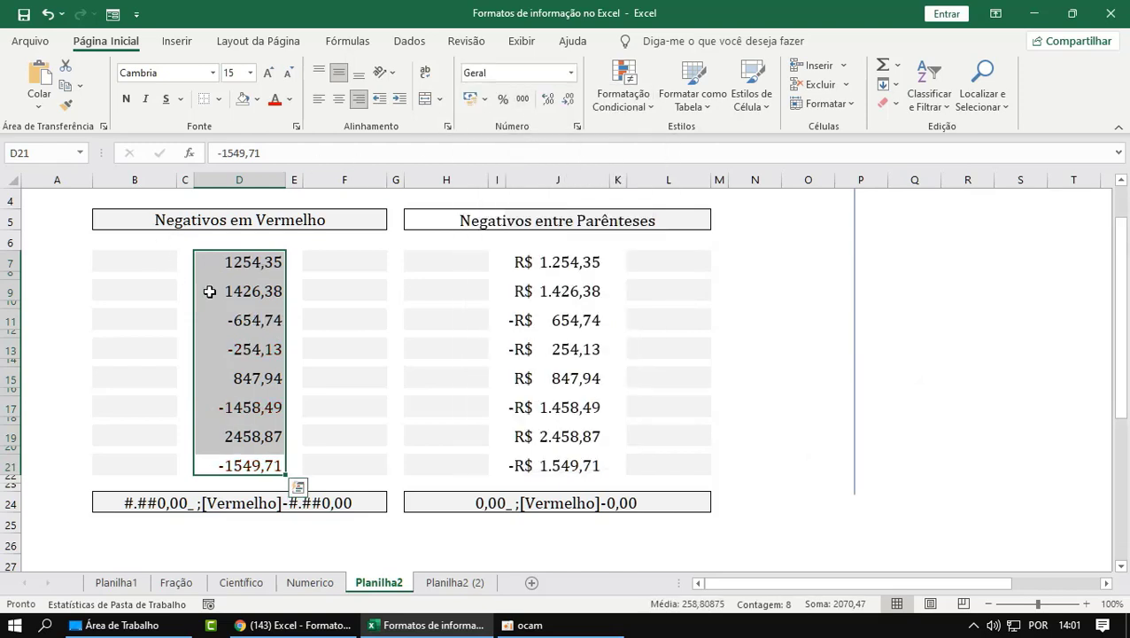
Format D7:D21 as Número with 2 decimal places, the thousands separator and negatives in red with a minus sign.
key(ctrl+1)
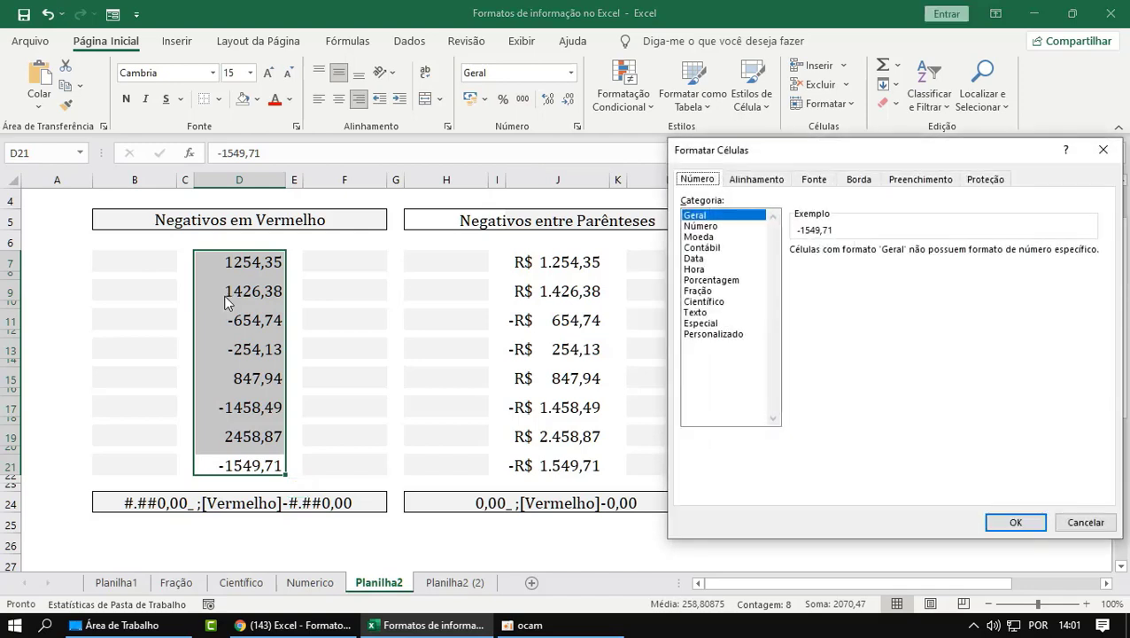
click(711, 228)
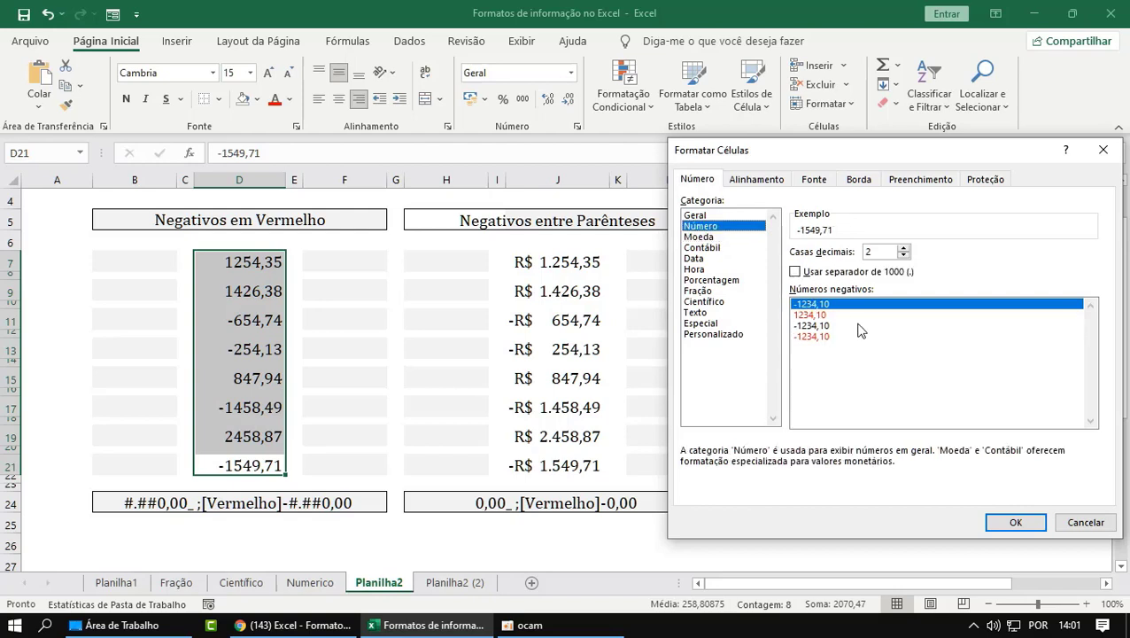
click(803, 337)
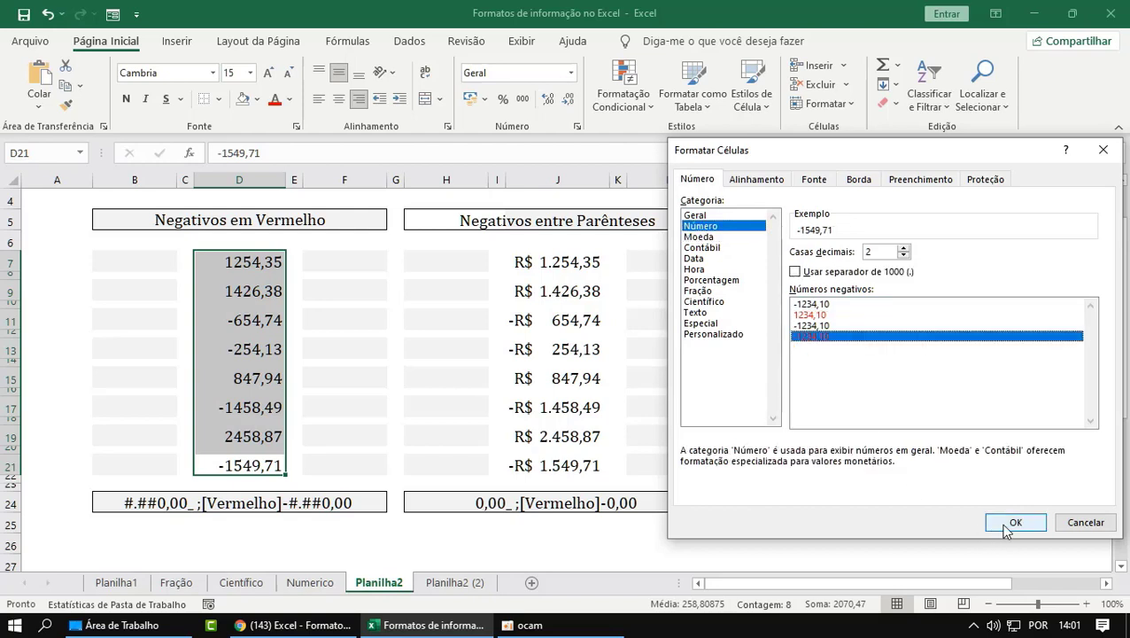
click(796, 272)
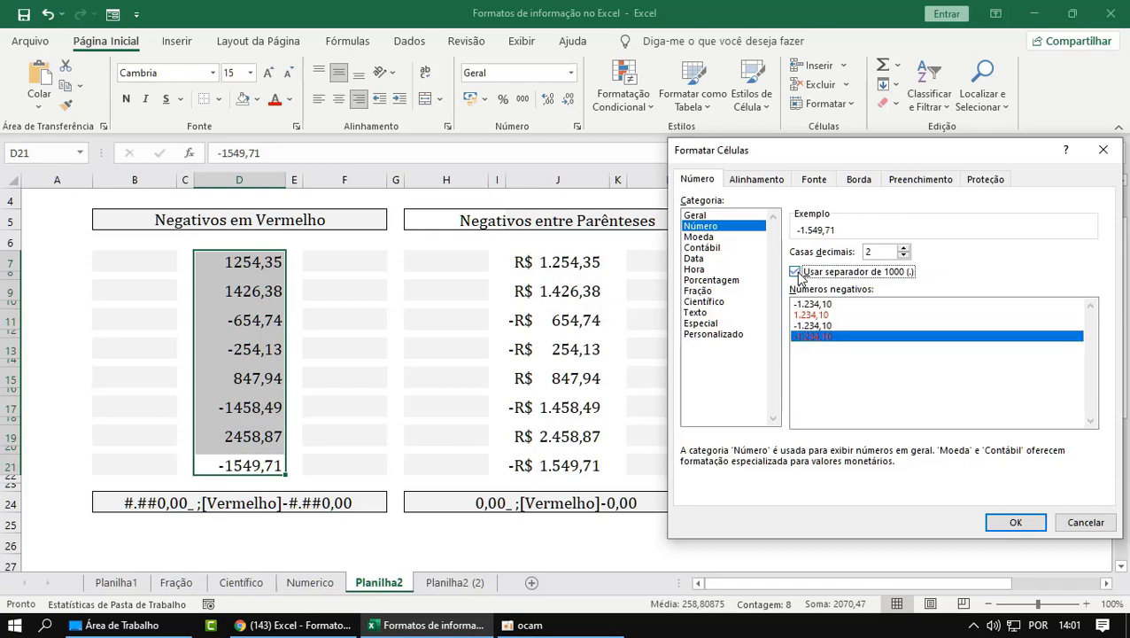
click(1013, 522)
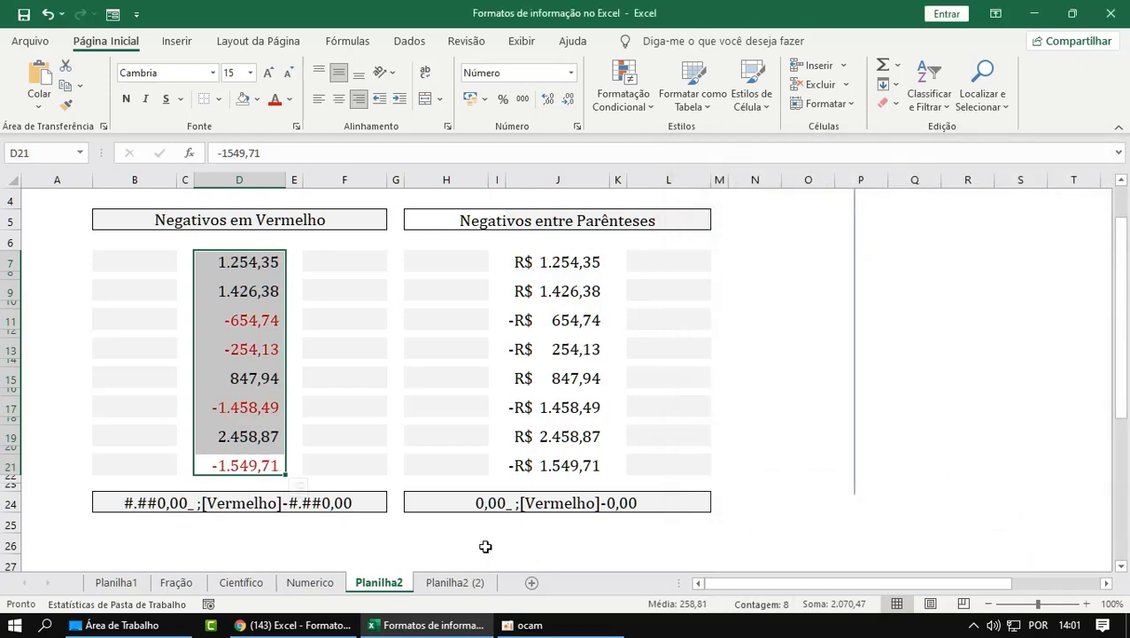
Examine the Personalizado code that corresponds to the Número format of D7:D21, leaving the format as it is.
click(269, 525)
drag(223, 468, 255, 262)
key(ctrl+1)
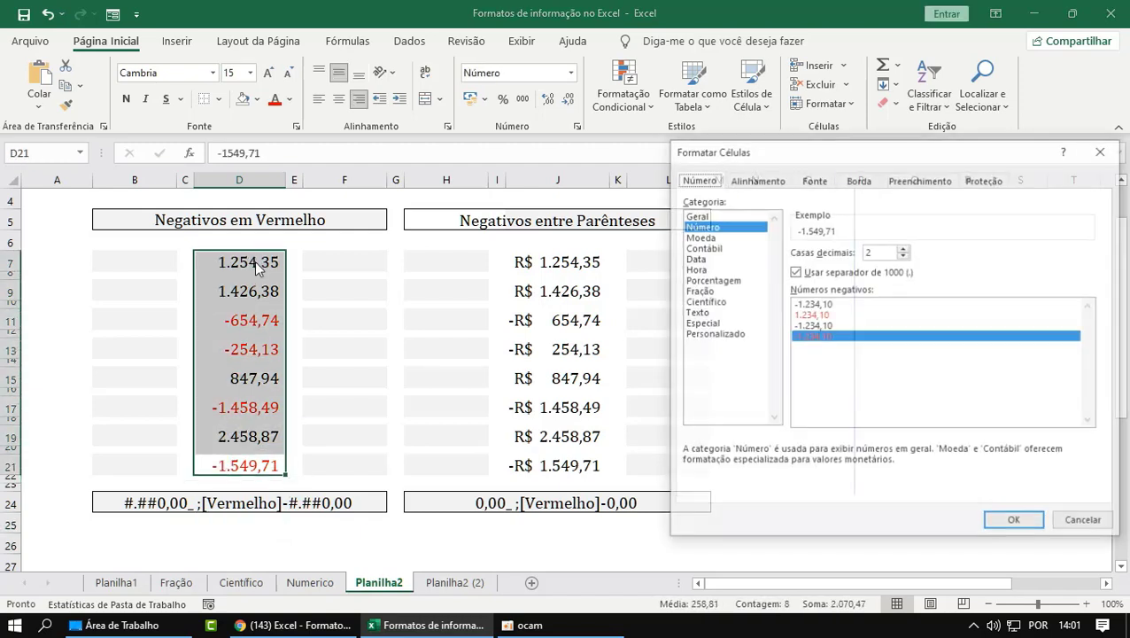
click(729, 335)
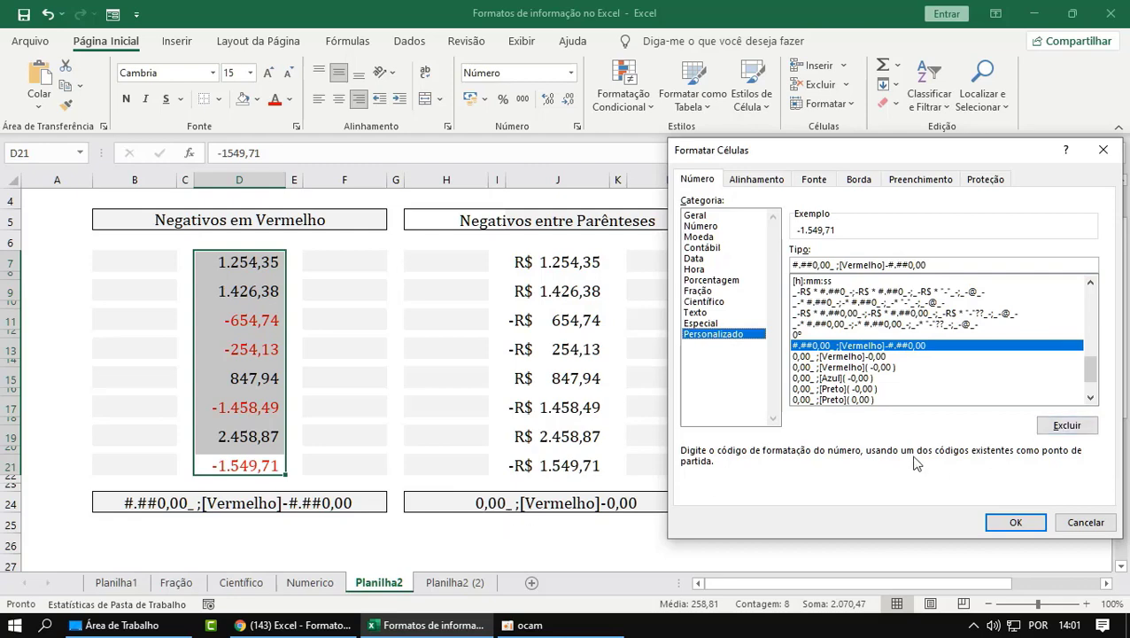
click(1085, 523)
click(477, 375)
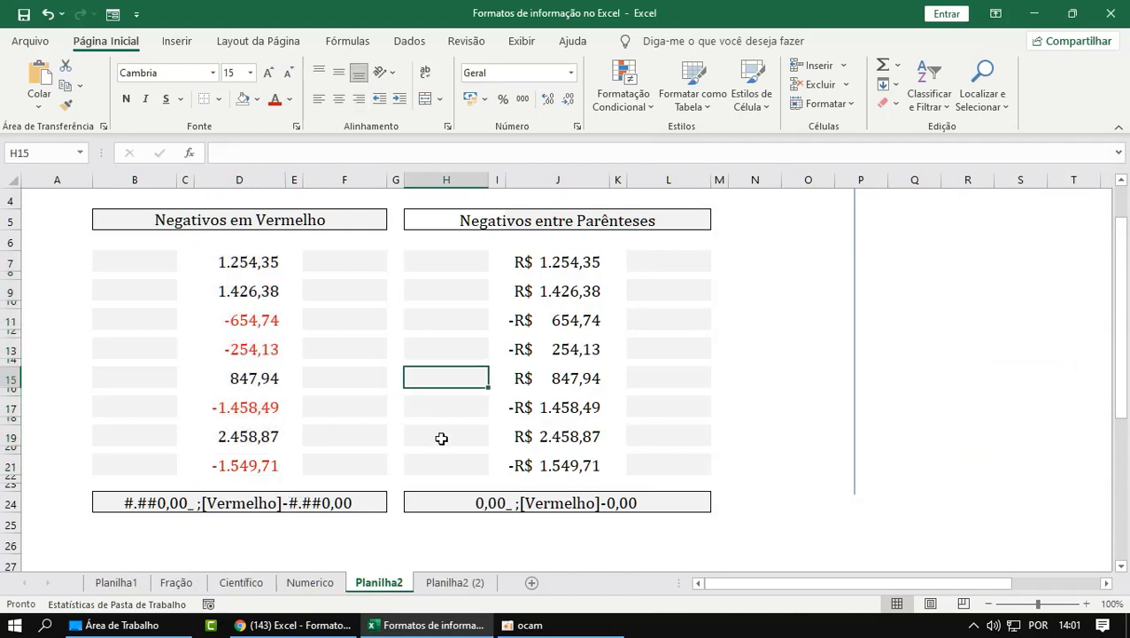
Reset the number format of the values in J7:J21 to Geral.
click(548, 262)
drag(548, 262, 518, 470)
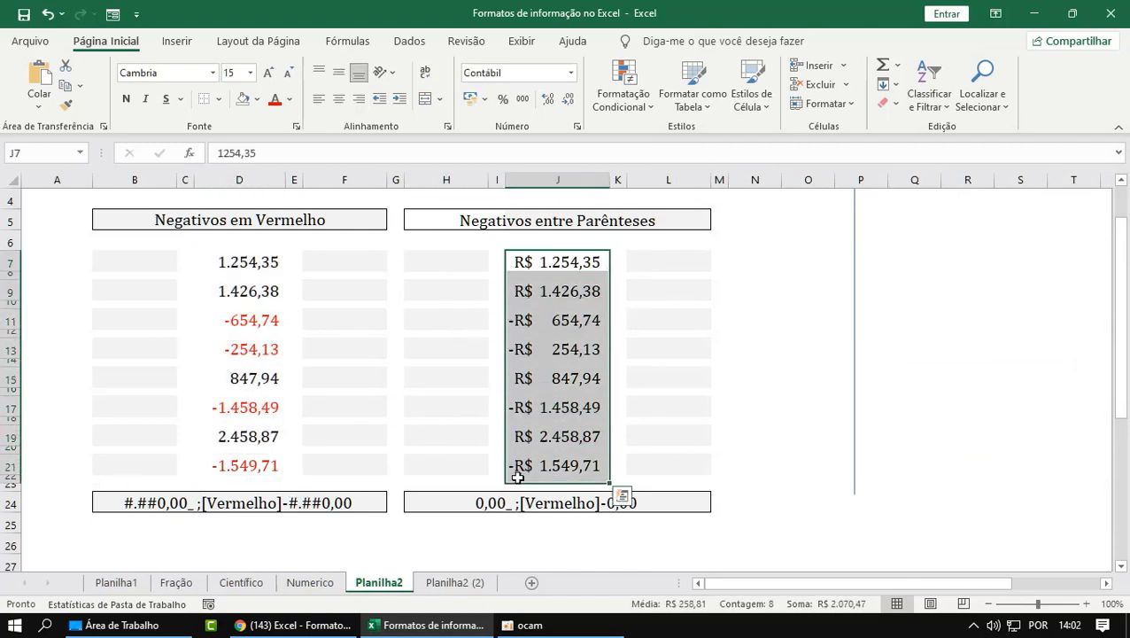
click(569, 73)
click(521, 97)
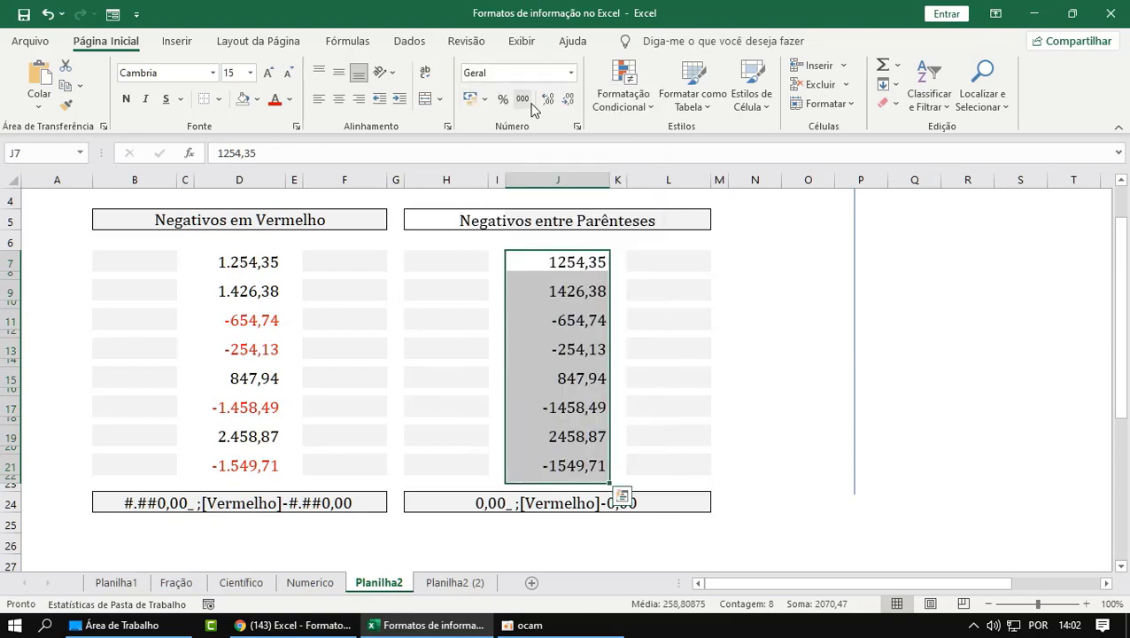
click(577, 320)
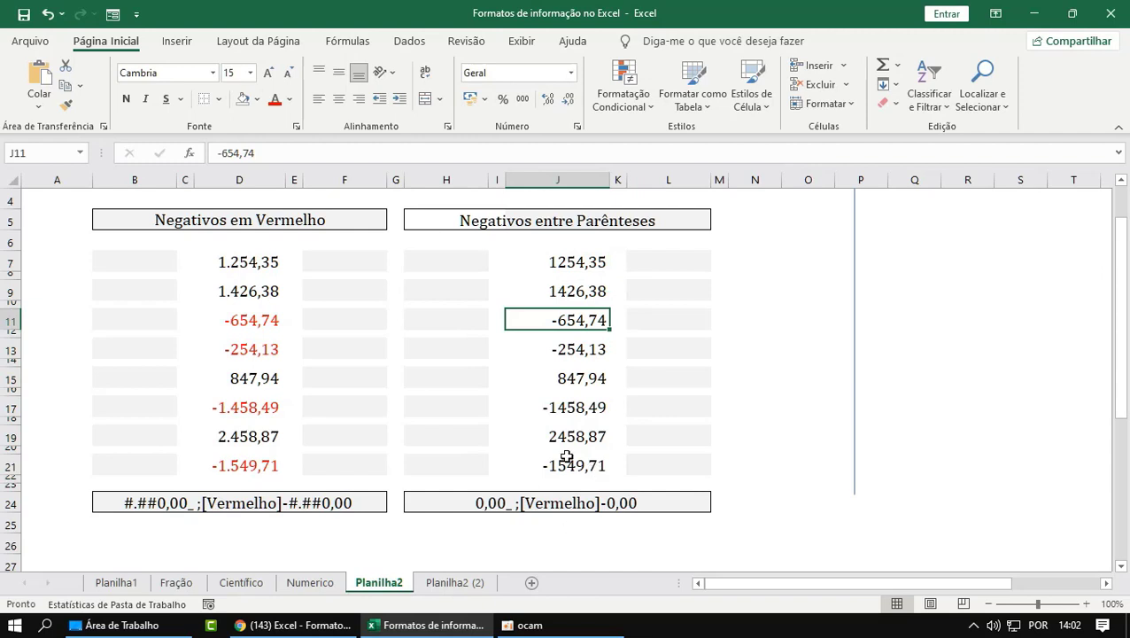
click(567, 447)
click(574, 461)
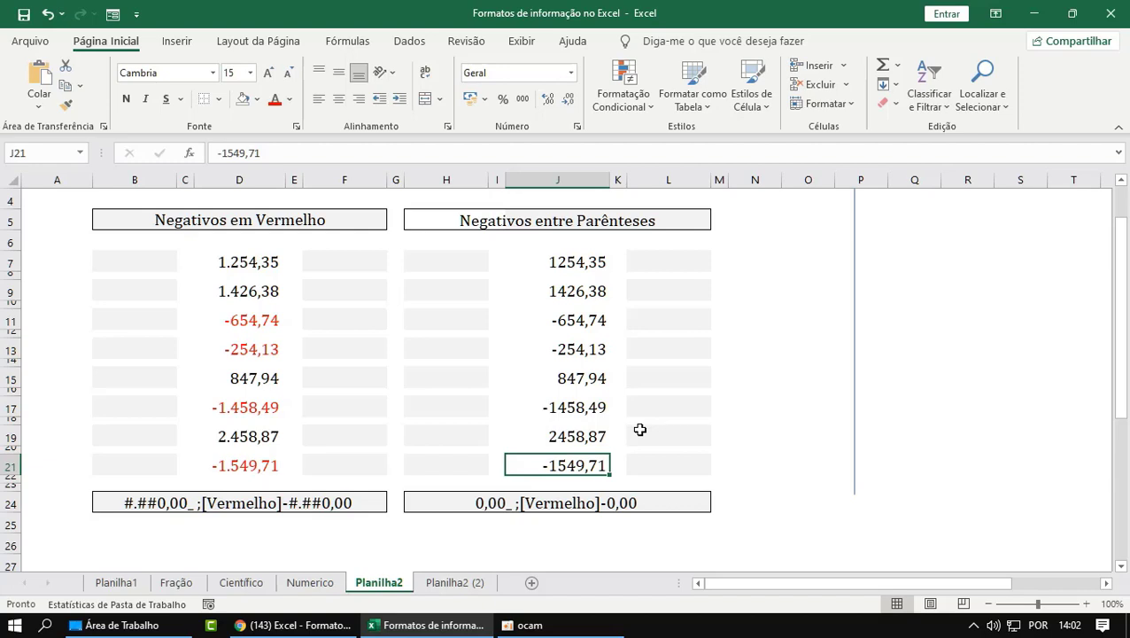
click(588, 256)
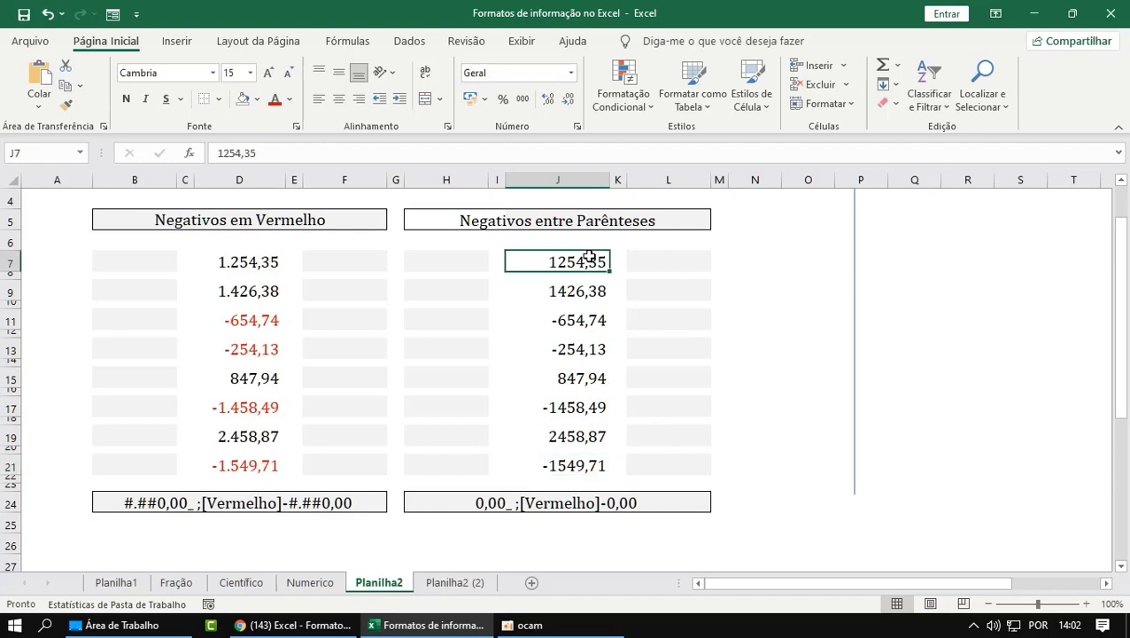
click(567, 467)
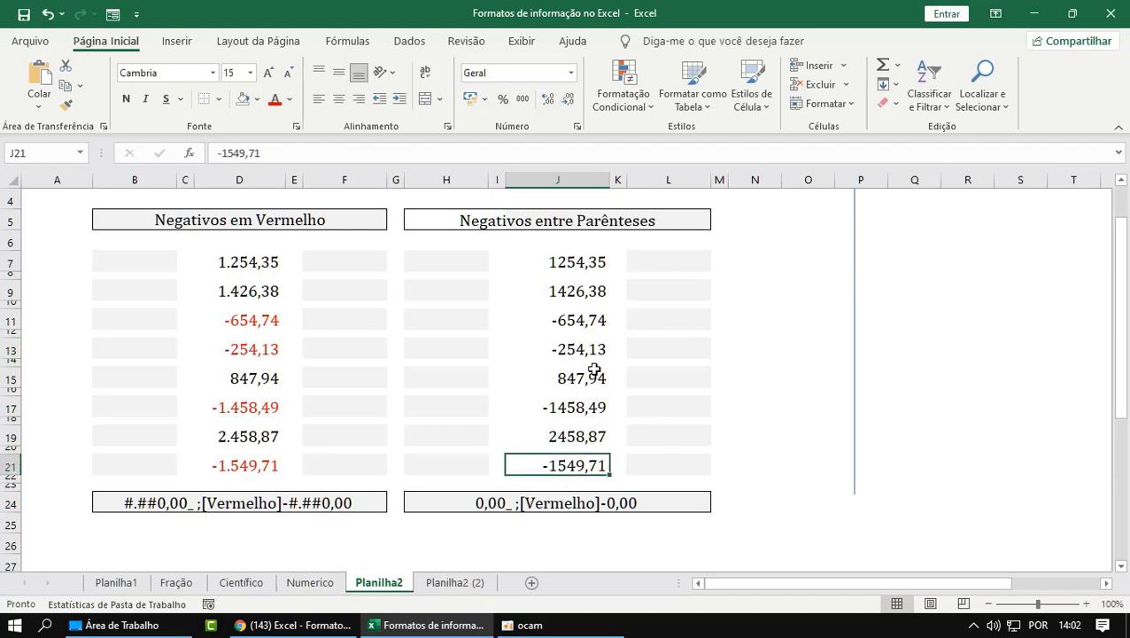
click(822, 455)
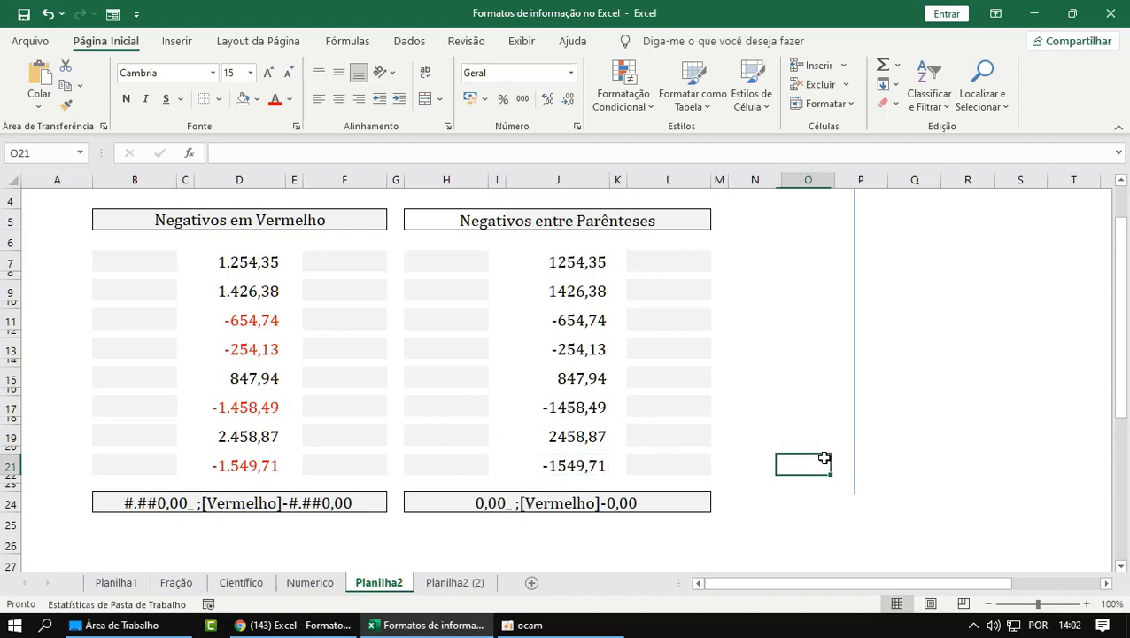
Try the Contábil number format on the value in J21 and return it to Geral.
click(566, 473)
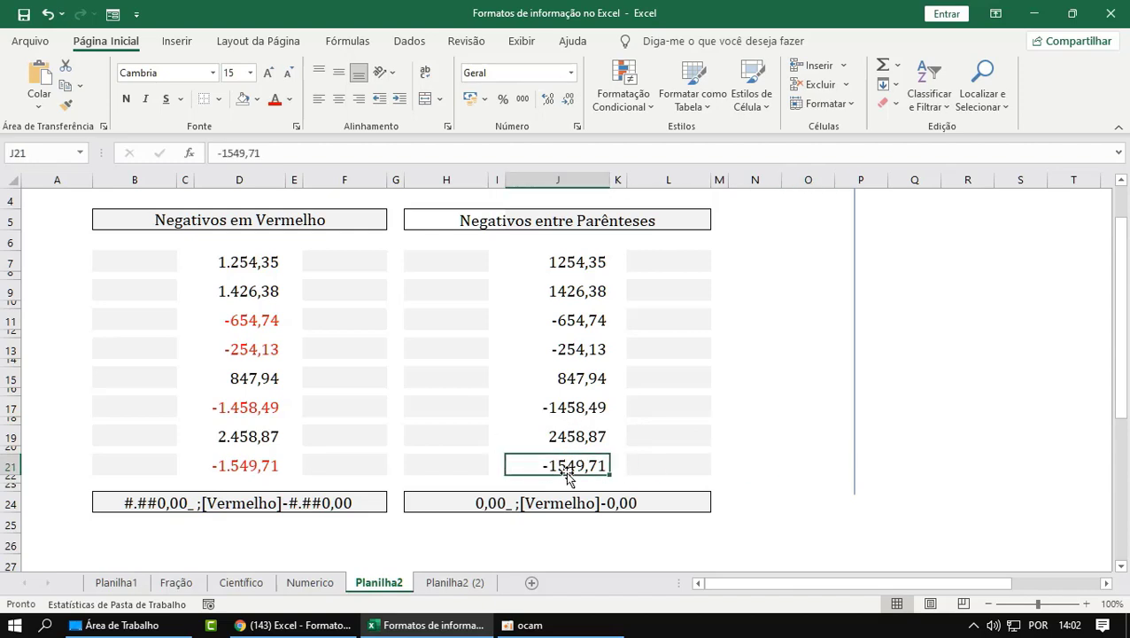
click(572, 73)
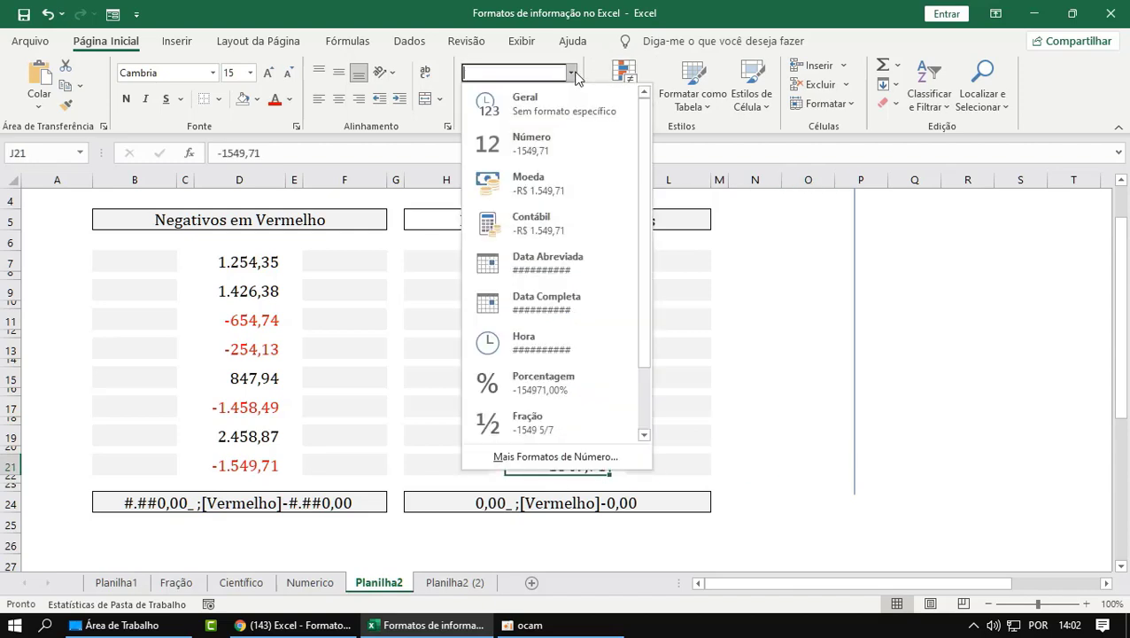
click(536, 234)
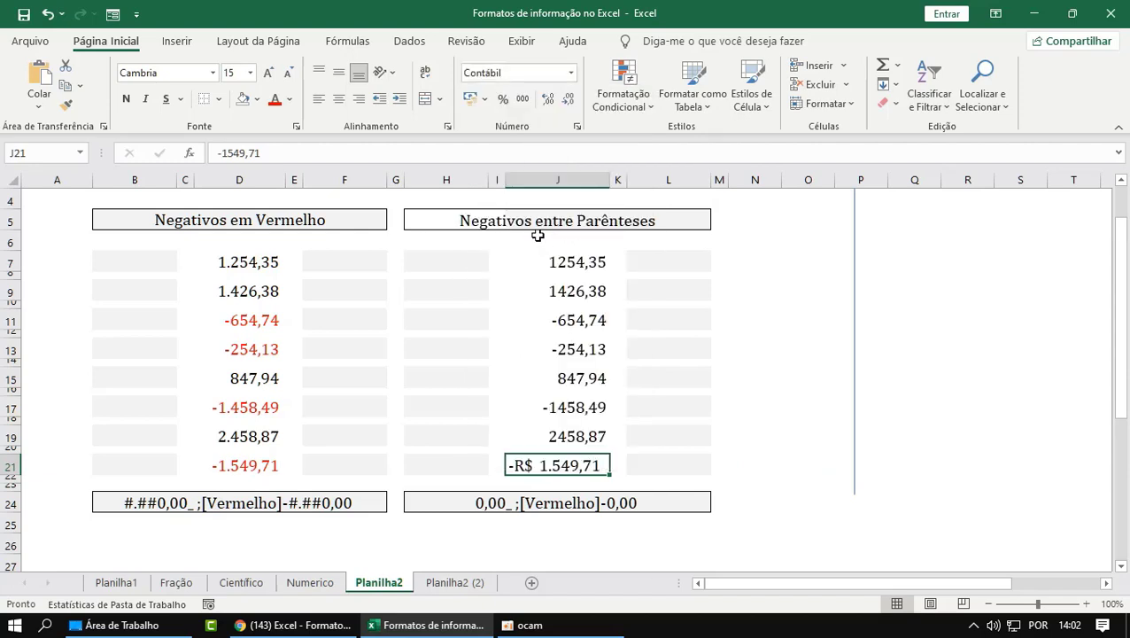
click(696, 449)
click(528, 467)
click(569, 73)
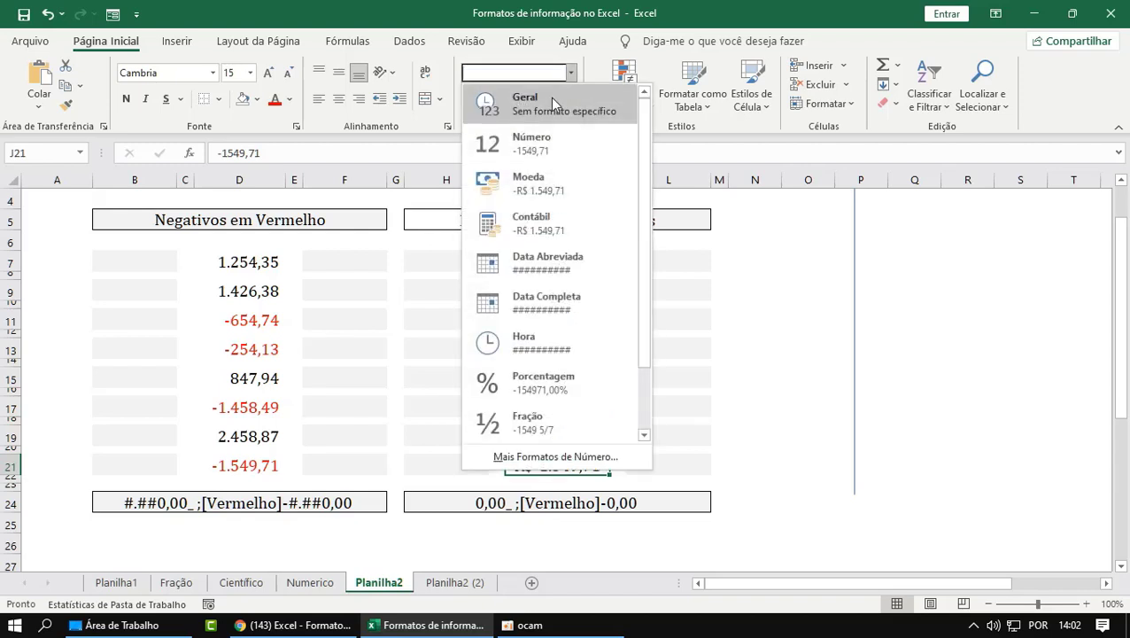
click(505, 97)
click(667, 355)
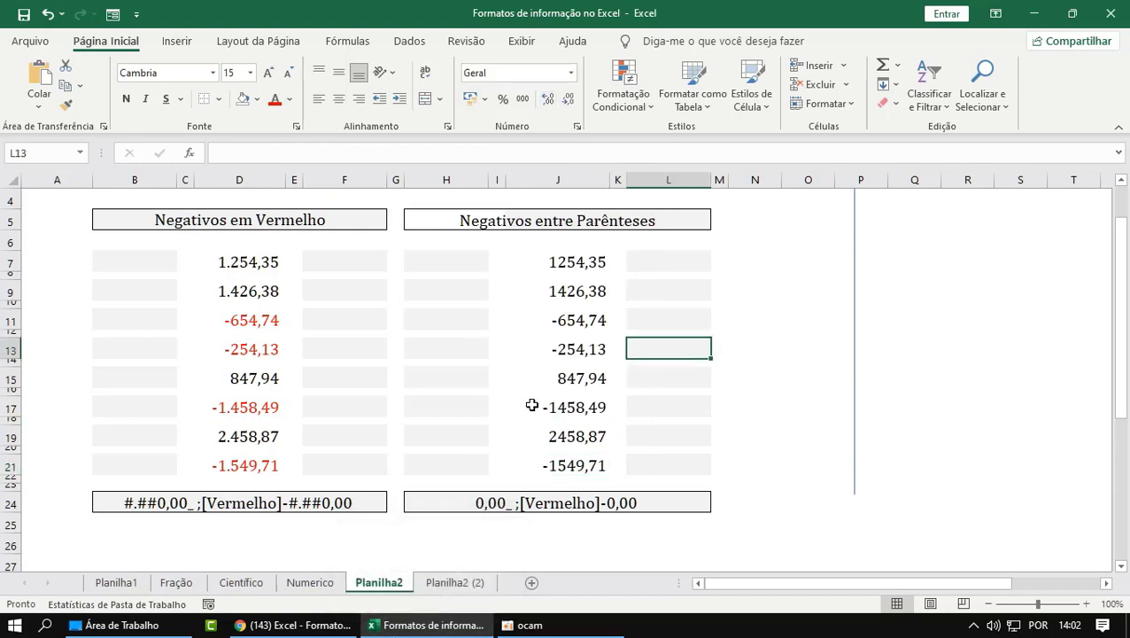
Replace the format code shown in H24 with a copy of the code in B24.
click(431, 512)
key(Delete)
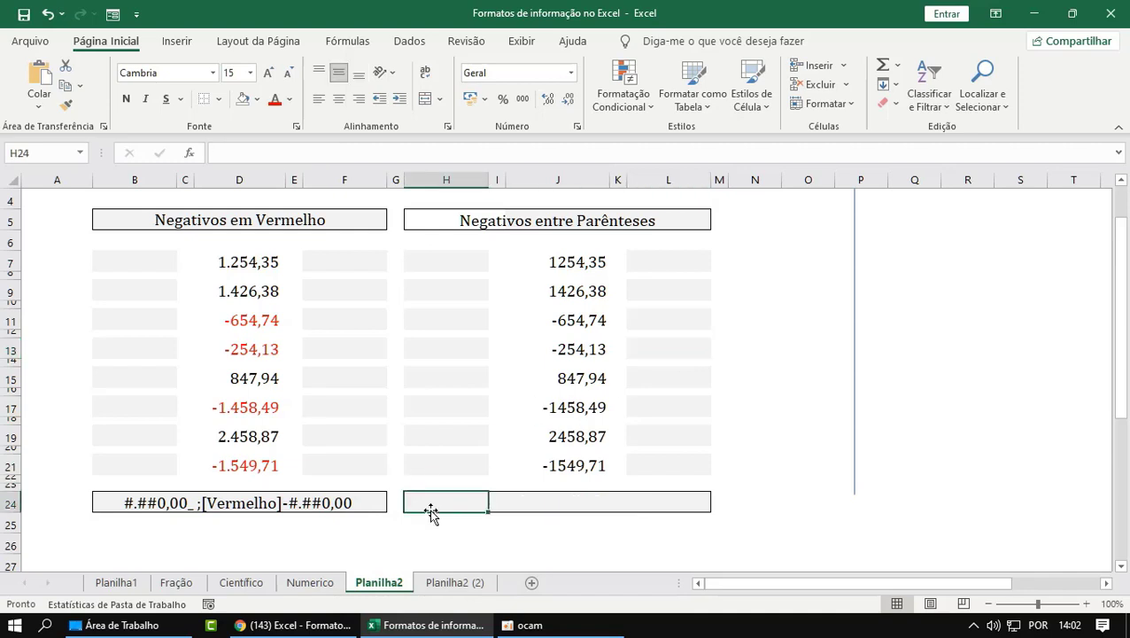
click(130, 504)
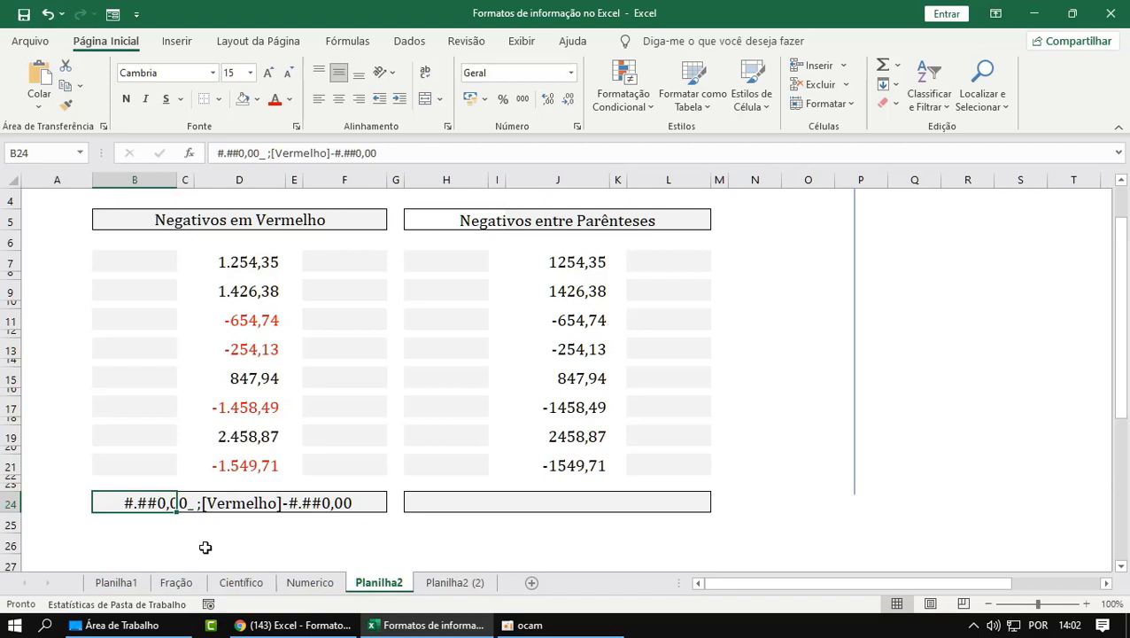
key(ctrl+c)
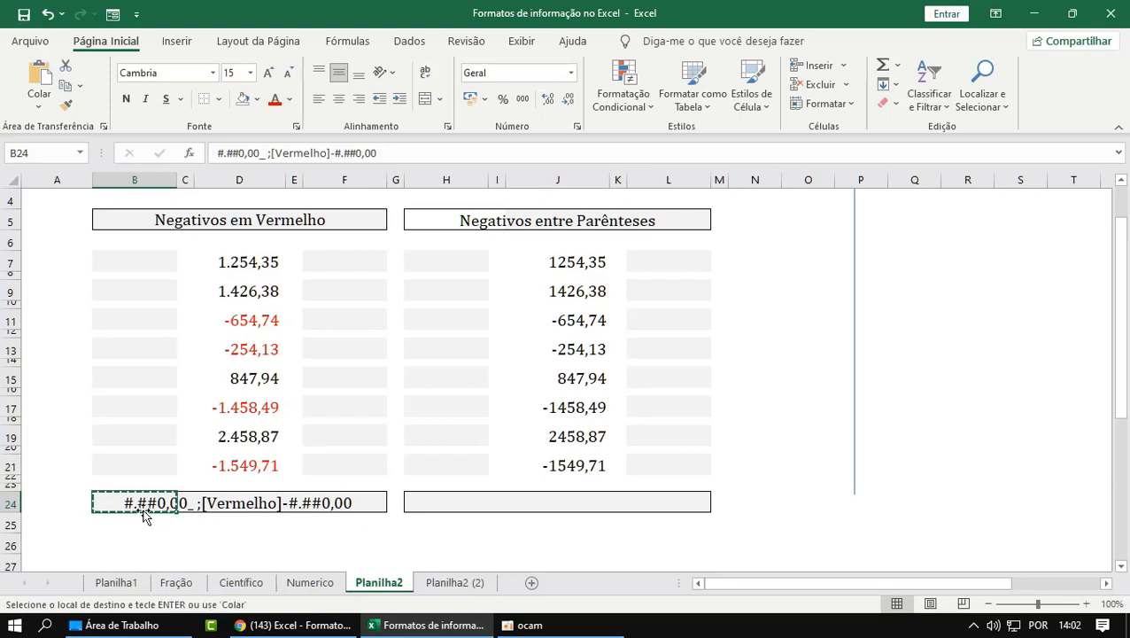
click(407, 502)
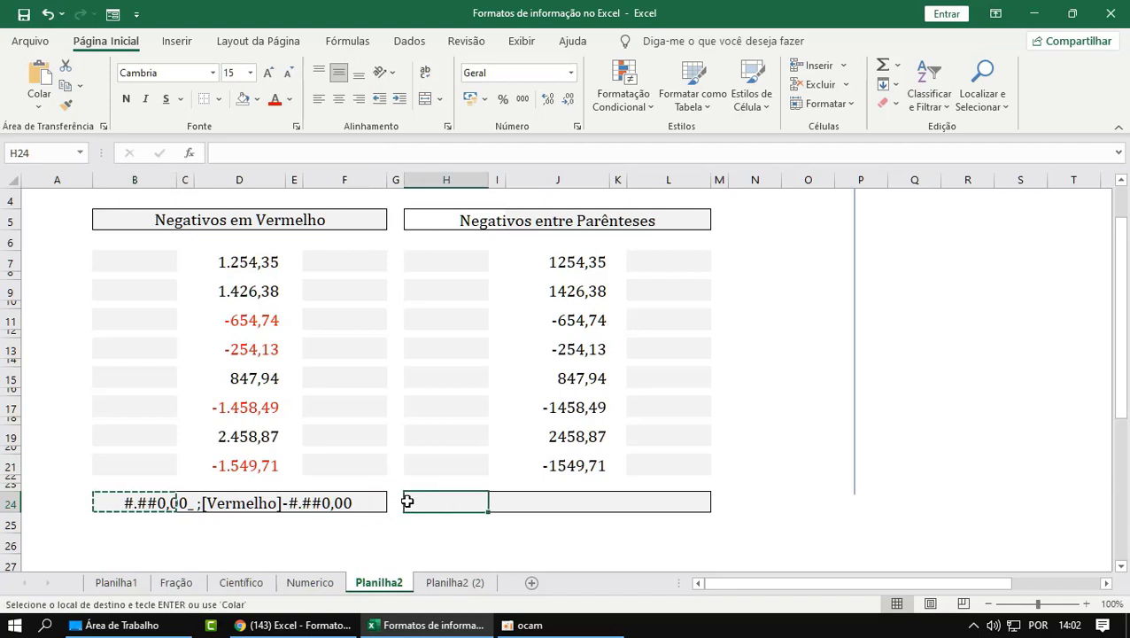
key(Return)
click(685, 543)
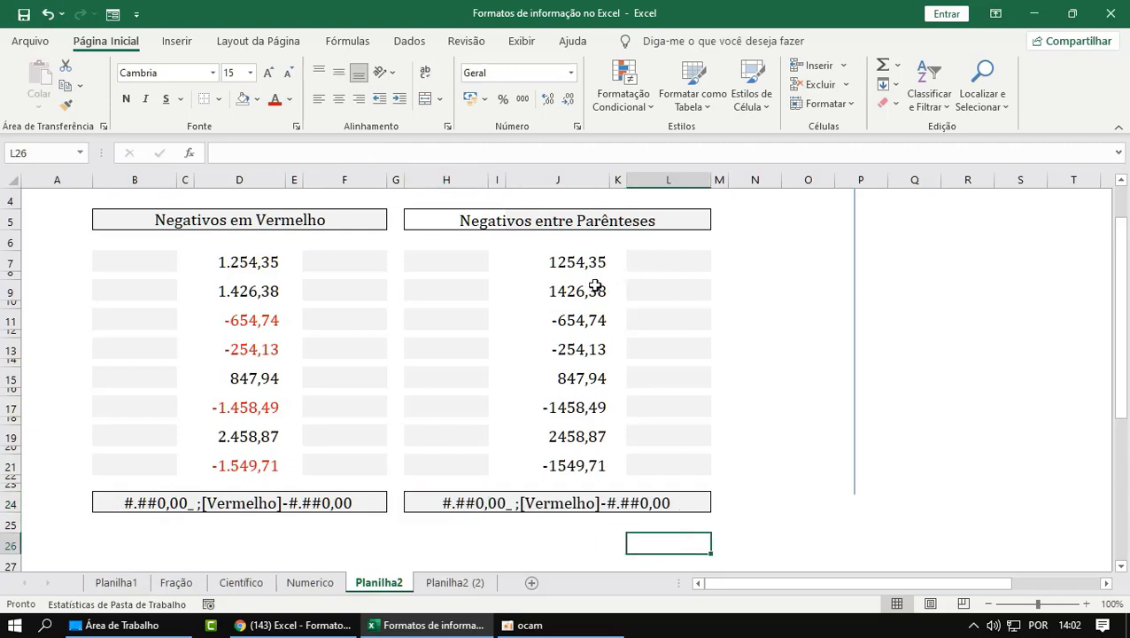
Edit the code text in H24 to put its negative section in parentheses with inner spaces: #.##0,00_ ;[Vermelho]( -#.##0,00 ).
click(413, 506)
key(F2)
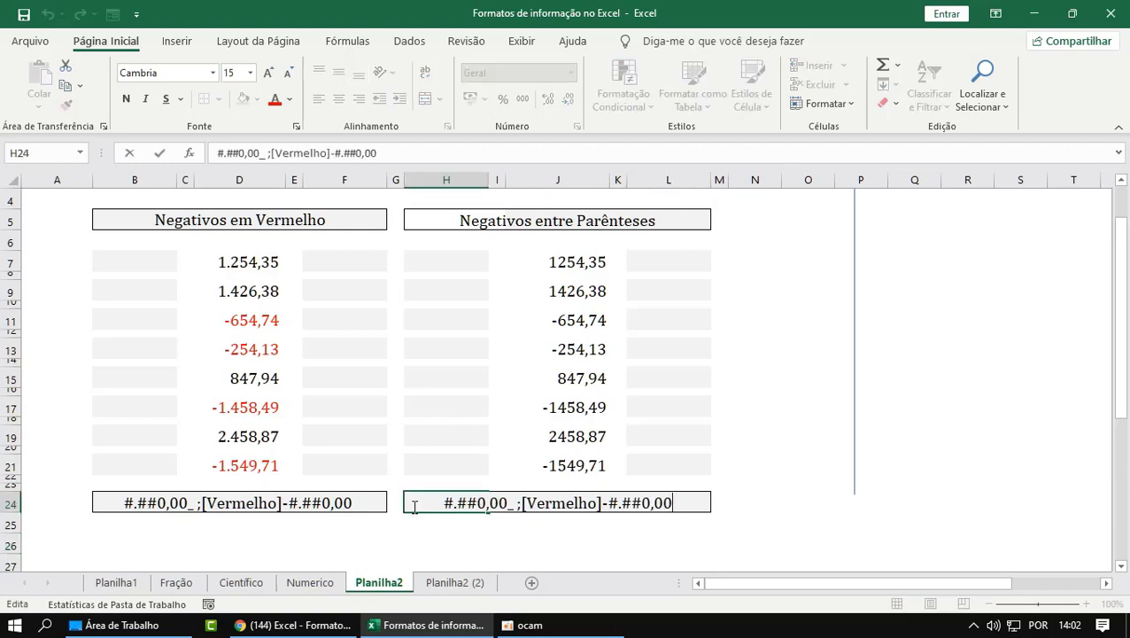
key(Left)
key(Left)
key(Left)
key(Left)
key(Left)
key(Left)
key(Left)
key(Left)
key(Left)
key(Left)
key(Right)
key(Right)
key(Right)
key(Right)
key(Right)
key(Right)
key(Right)
key(Right)
key(Right)
key(Right)
key(Right)
key(Left)
key(Left)
key(Left)
key(Left)
key(Left)
key(Left)
key(Left)
key(Left)
key(Left)
key(Left)
key(Right)
key(Right)
key(Right)
key(Right)
key(Right)
key(Right)
key(Right)
key(Right)
key(Right)
key(Right)
key(Right)
key(Left)
key(Left)
key(Left)
key(Left)
key(Left)
key(Left)
key(Left)
key(Left)
key(Left)
text(()
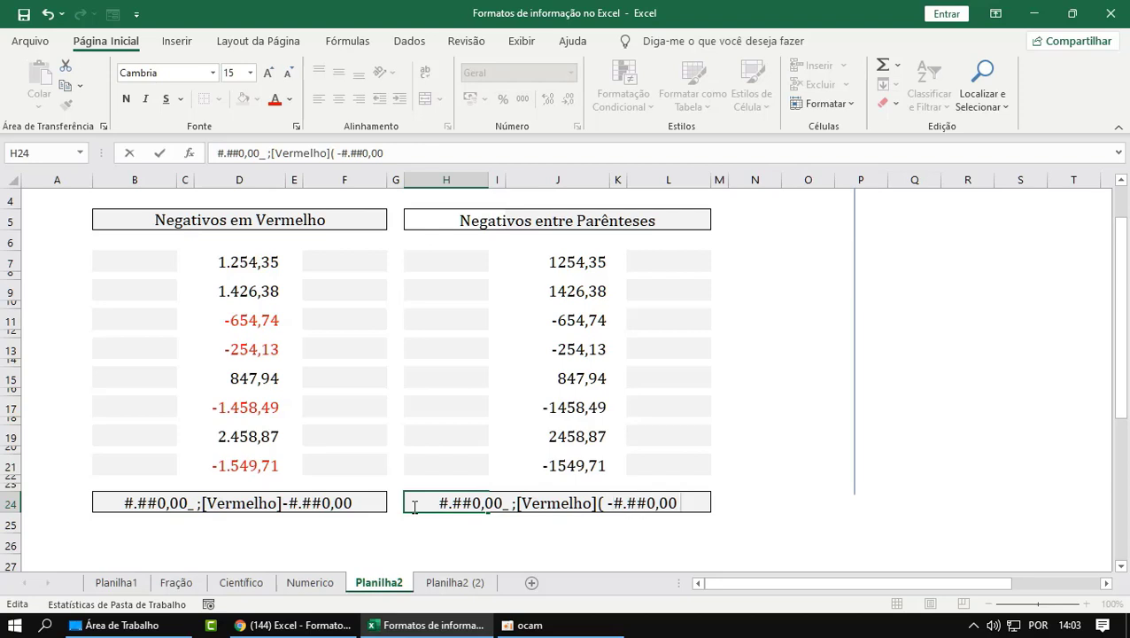
text( ))
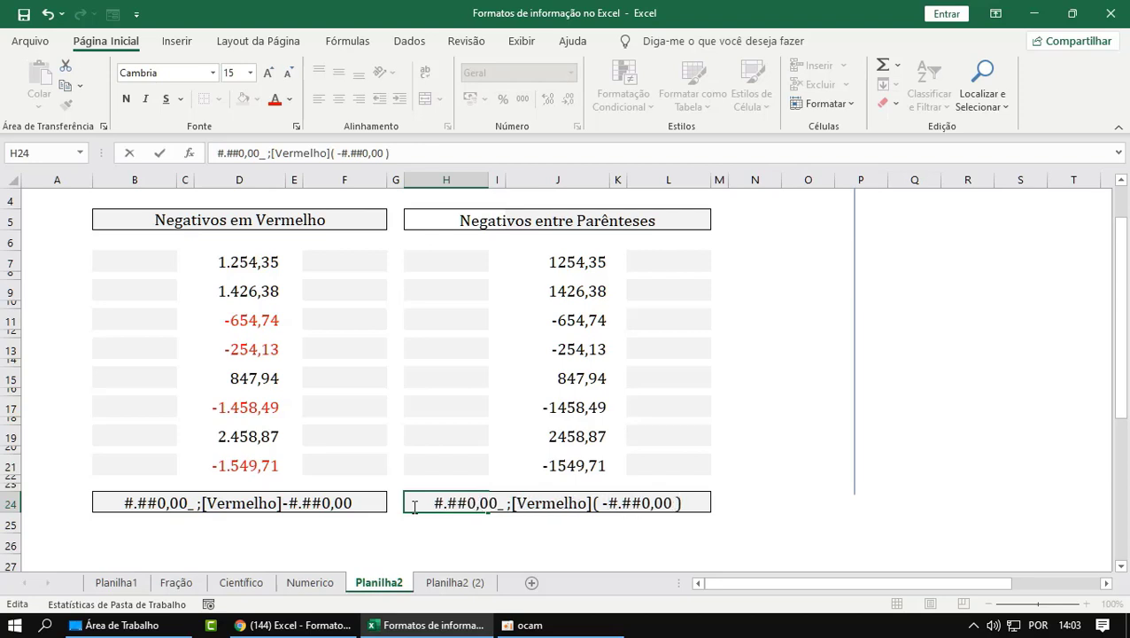
key(Left)
key(Right)
key(Left)
key(Right)
key(Left)
key(Left)
key(Left)
key(Left)
key(Left)
key(Left)
key(Left)
key(Left)
key(Left)
key(Left)
key(Left)
key(Left)
key(Left)
key(Left)
key(Left)
key(Left)
key(Left)
key(Left)
key(Left)
key(Left)
key(Right)
key(Right)
key(Right)
key(Right)
key(Right)
key(Right)
key(Right)
key(Right)
key(Left)
key(Right)
key(Left)
key(Right)
key(Left)
key(Right)
key(Left)
key(Right)
key(Right)
key(Left)
key(Right)
key(Return)
click(818, 485)
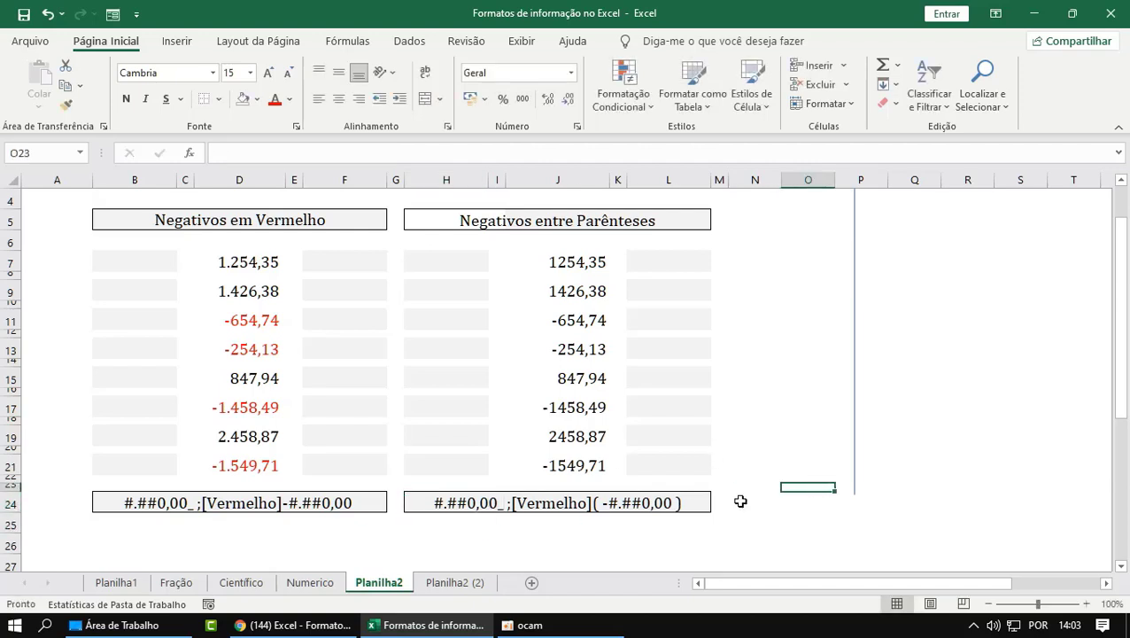
Select J7:J21 and view the Personalizado codes in the cell format settings, leaving the format as it is.
click(441, 504)
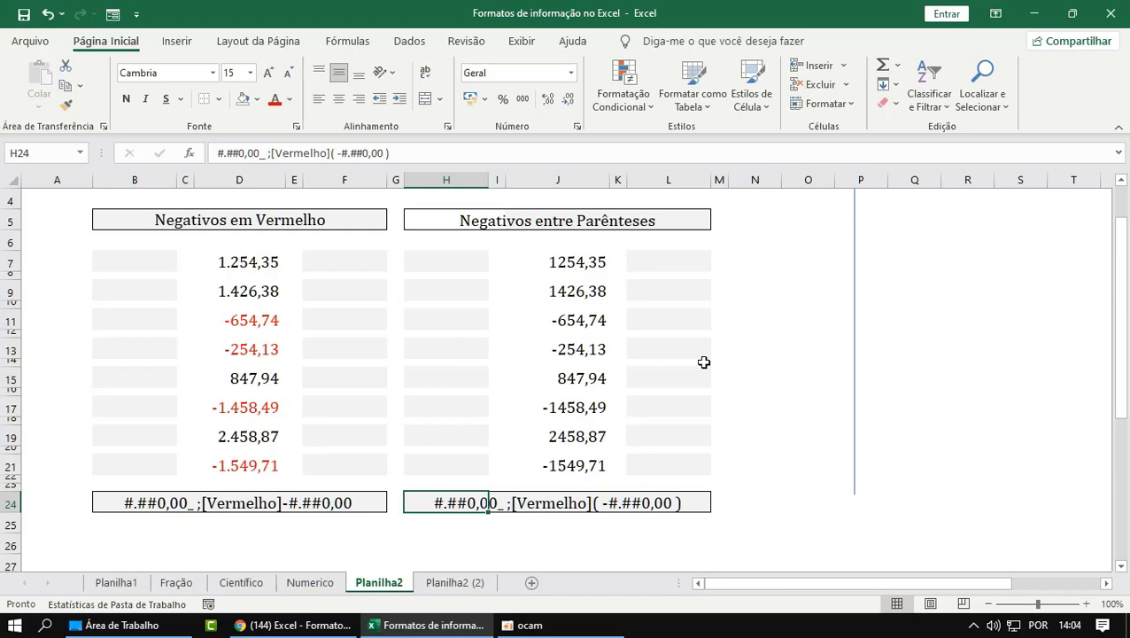
drag(592, 262, 580, 467)
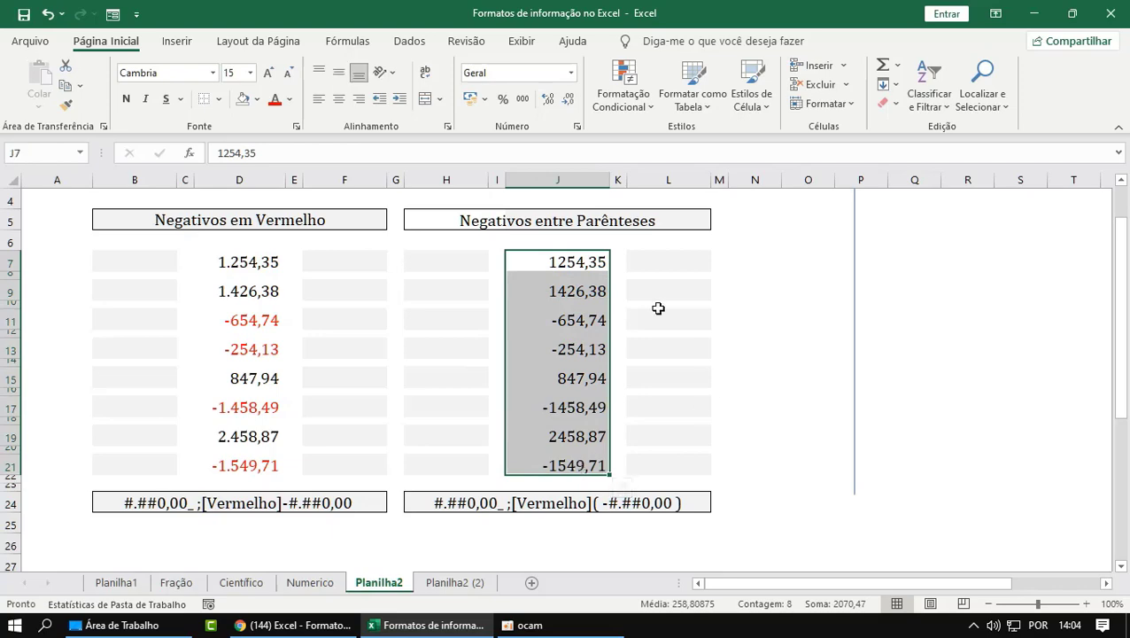
click(152, 46)
click(129, 43)
click(576, 126)
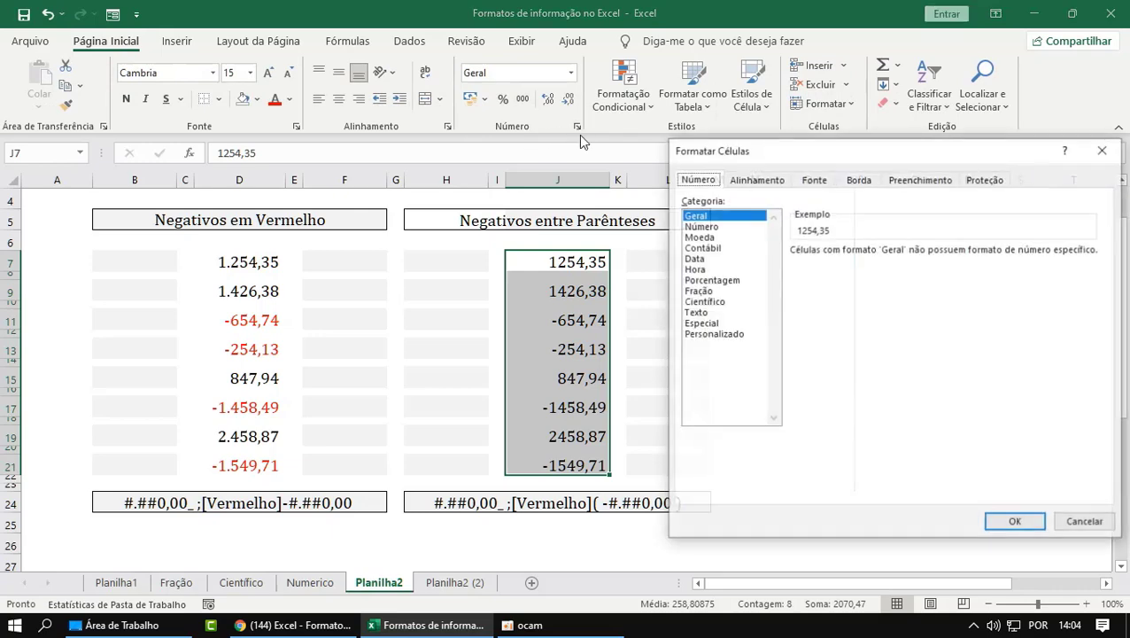
drag(810, 151, 658, 157)
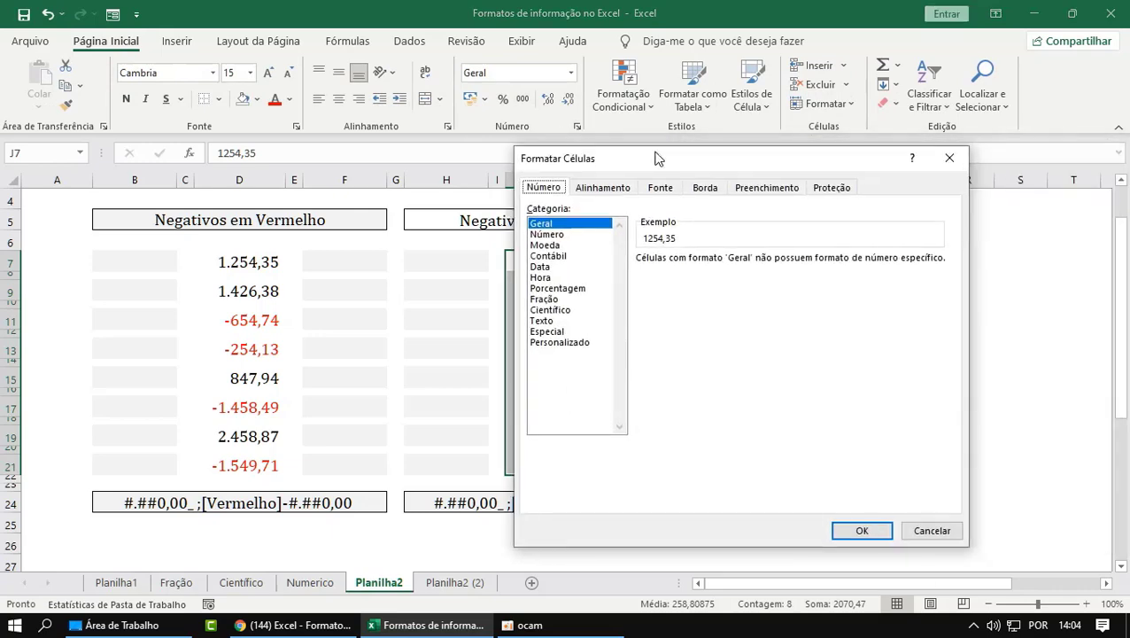
click(947, 158)
right_click(576, 322)
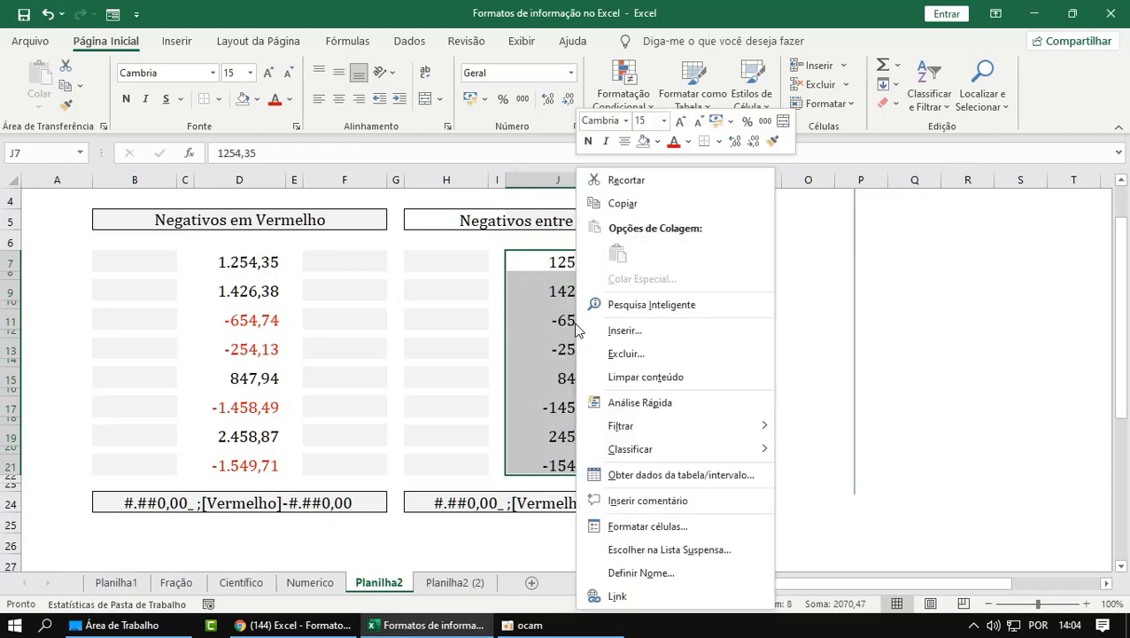
click(666, 530)
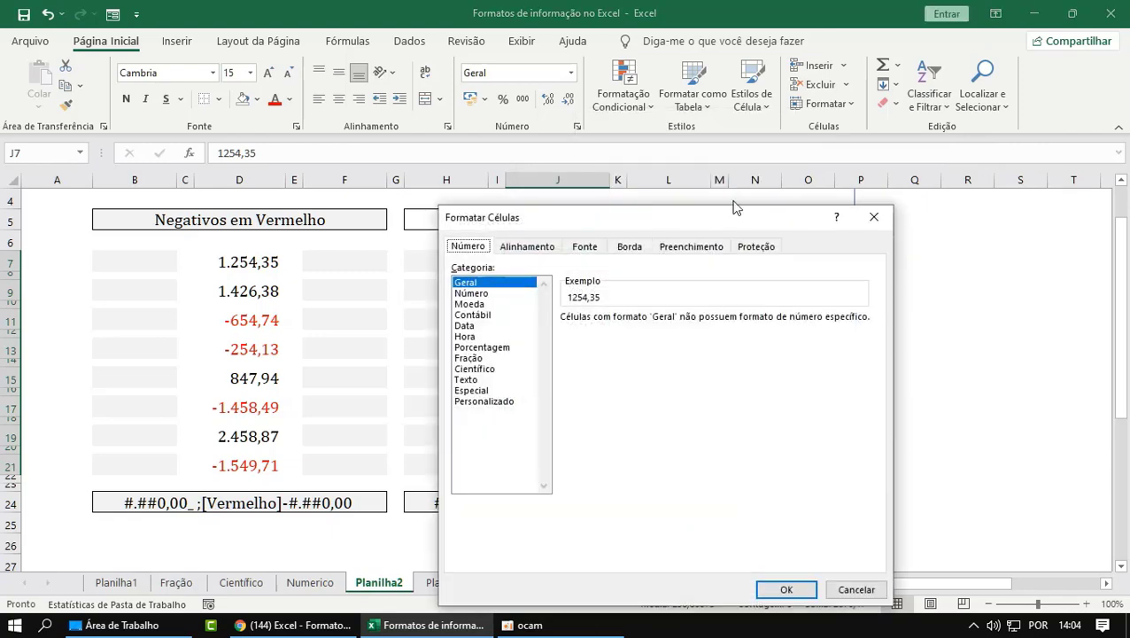
click(870, 213)
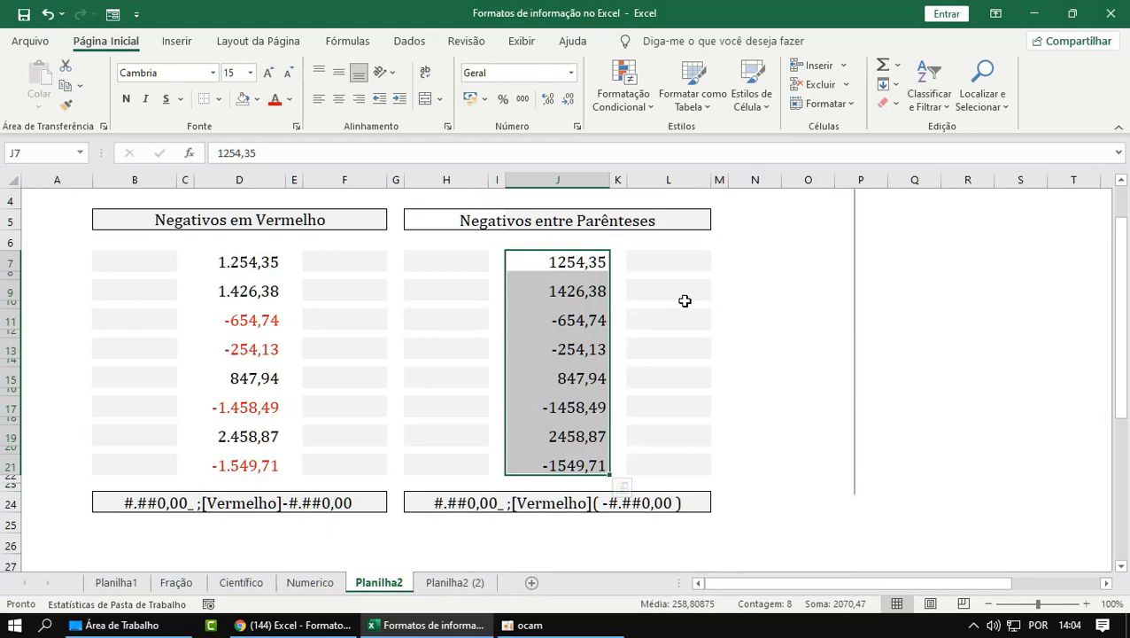
key(ctrl+1)
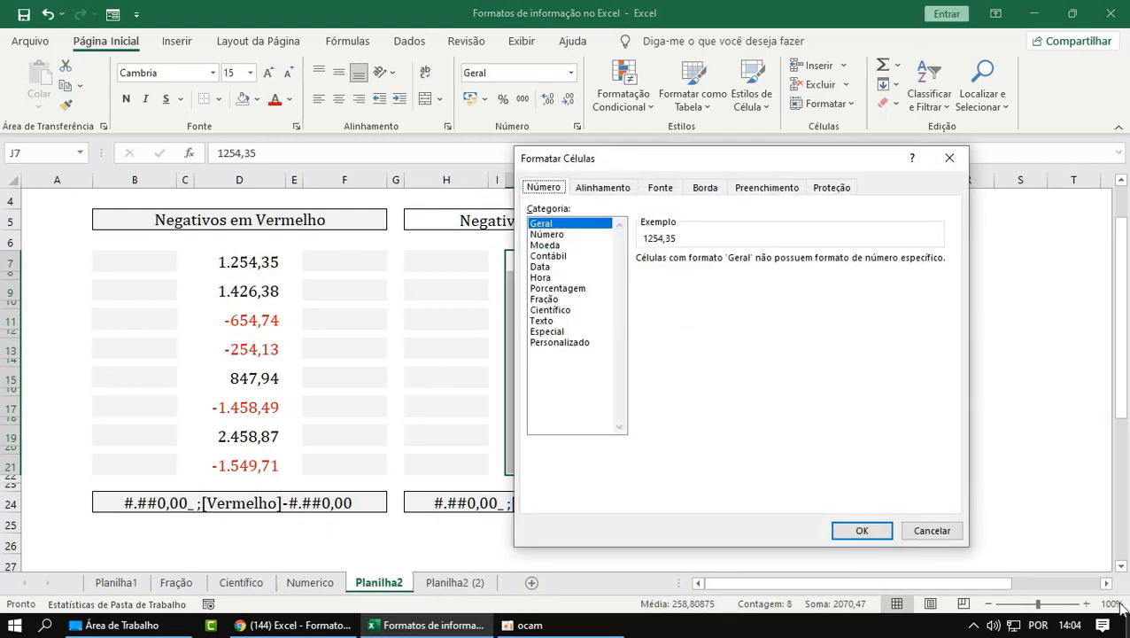
drag(671, 164, 188, 120)
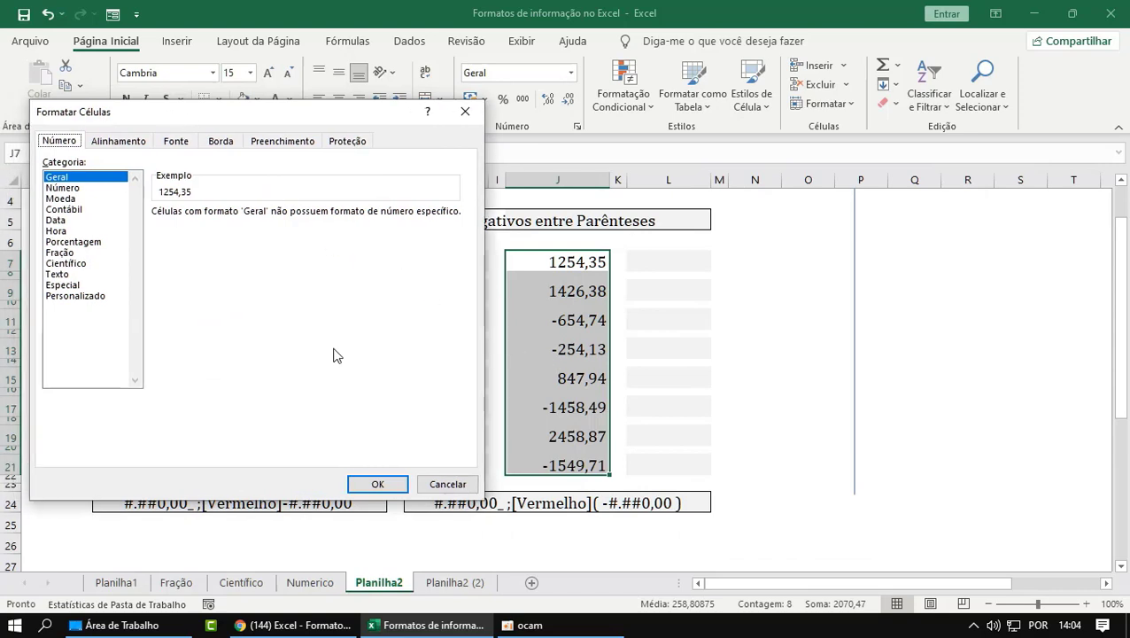
click(81, 299)
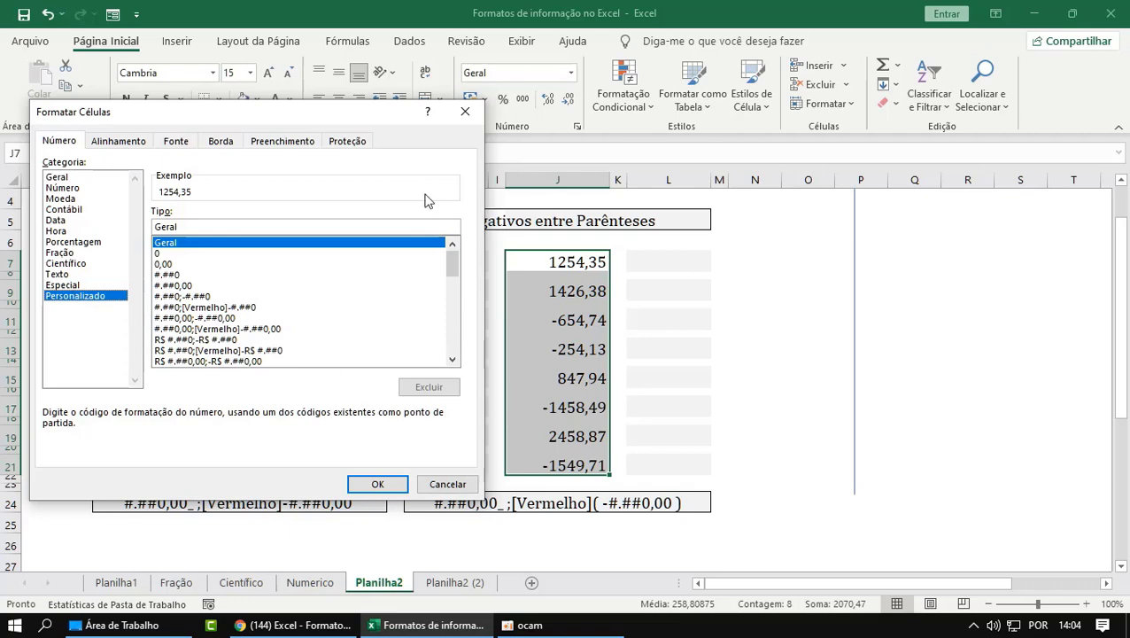
drag(255, 118, 899, 160)
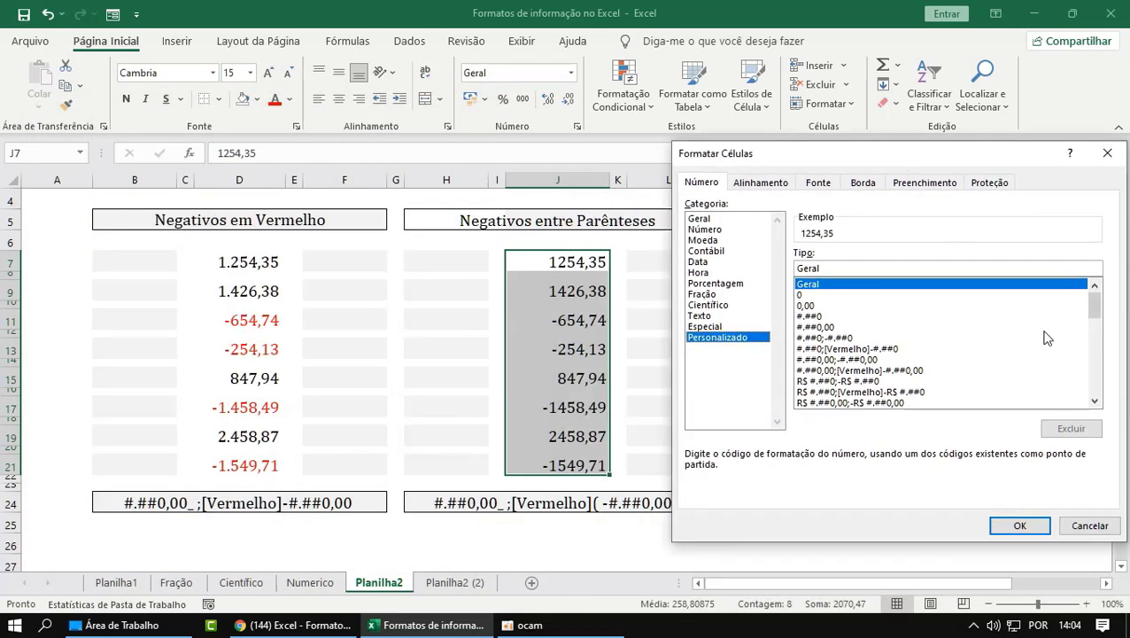
click(1089, 532)
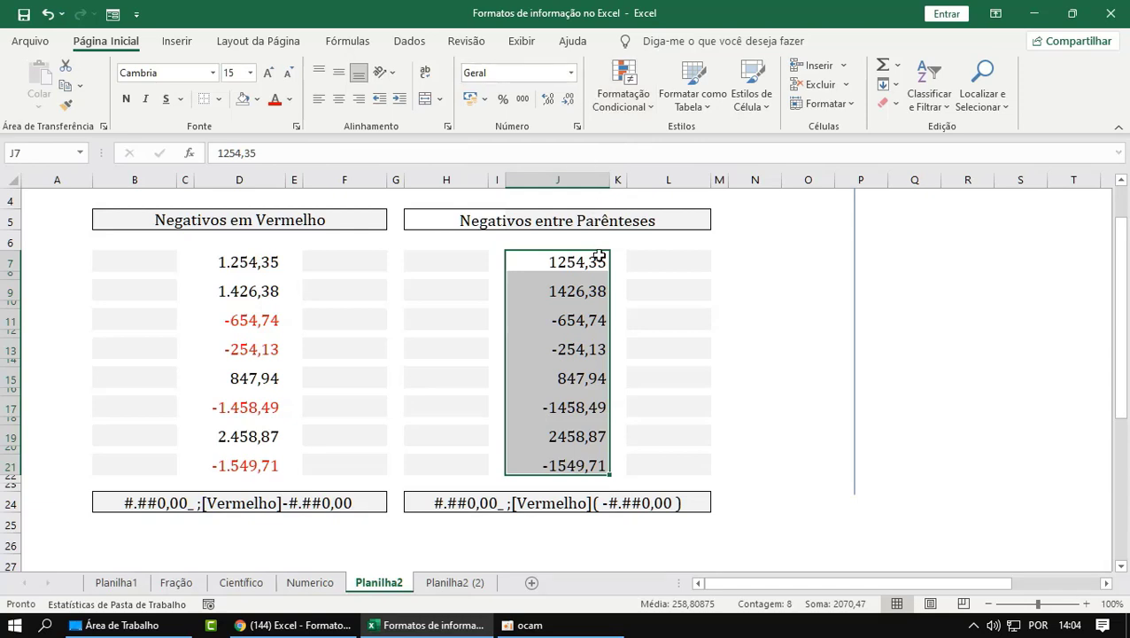
Format J7:J21 as Número with 2 decimal places, no thousands separator and negatives in red with a minus sign.
key(ctrl+1)
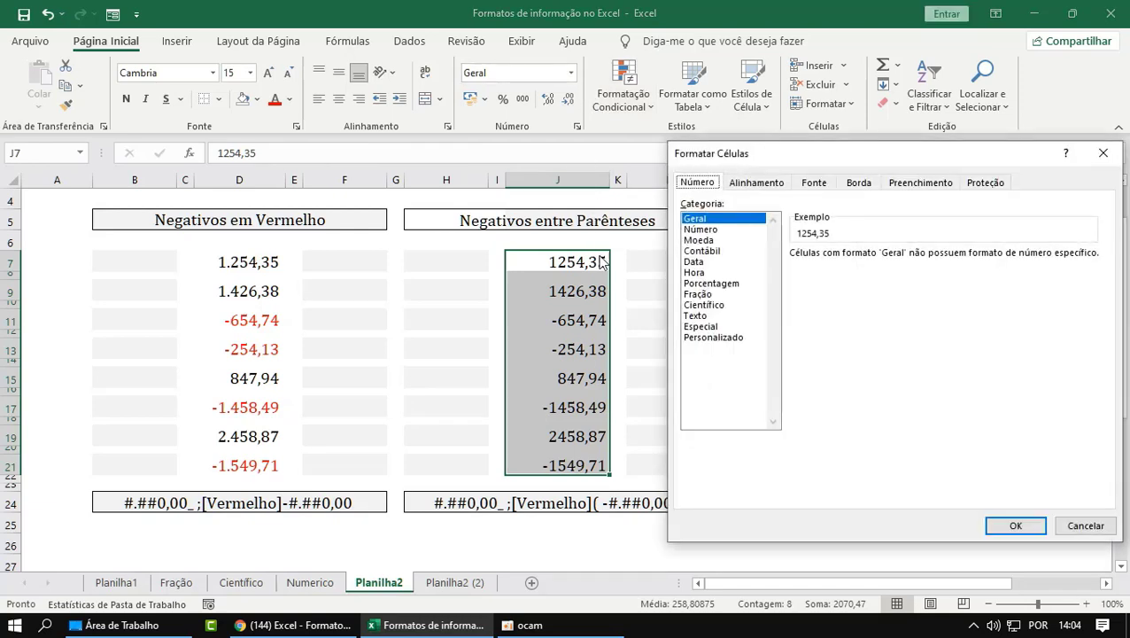
click(705, 230)
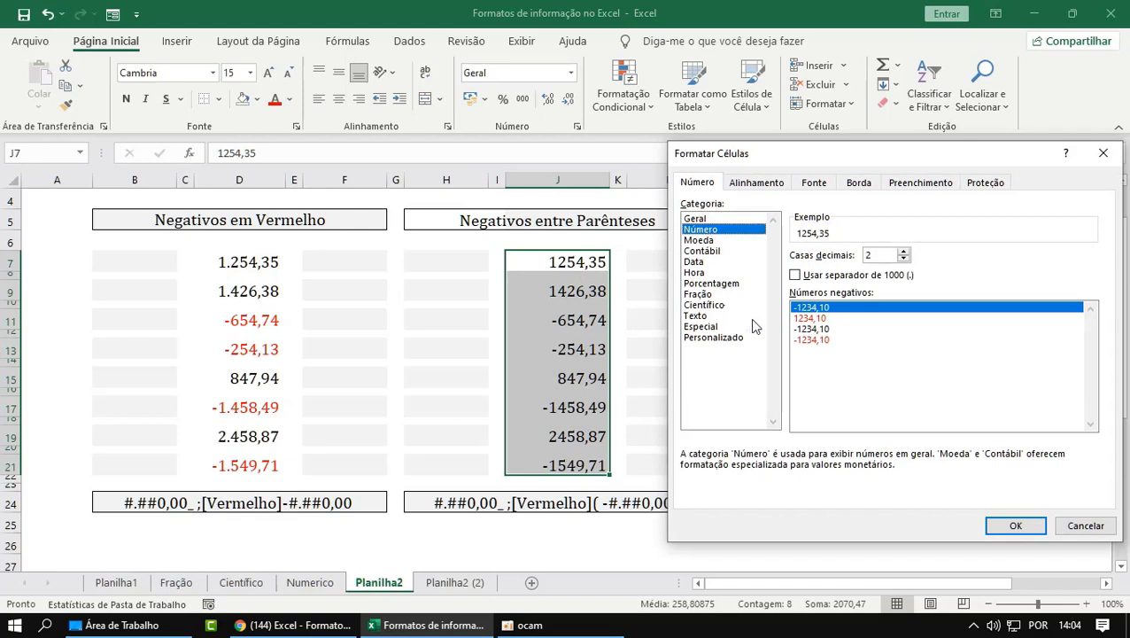
click(811, 342)
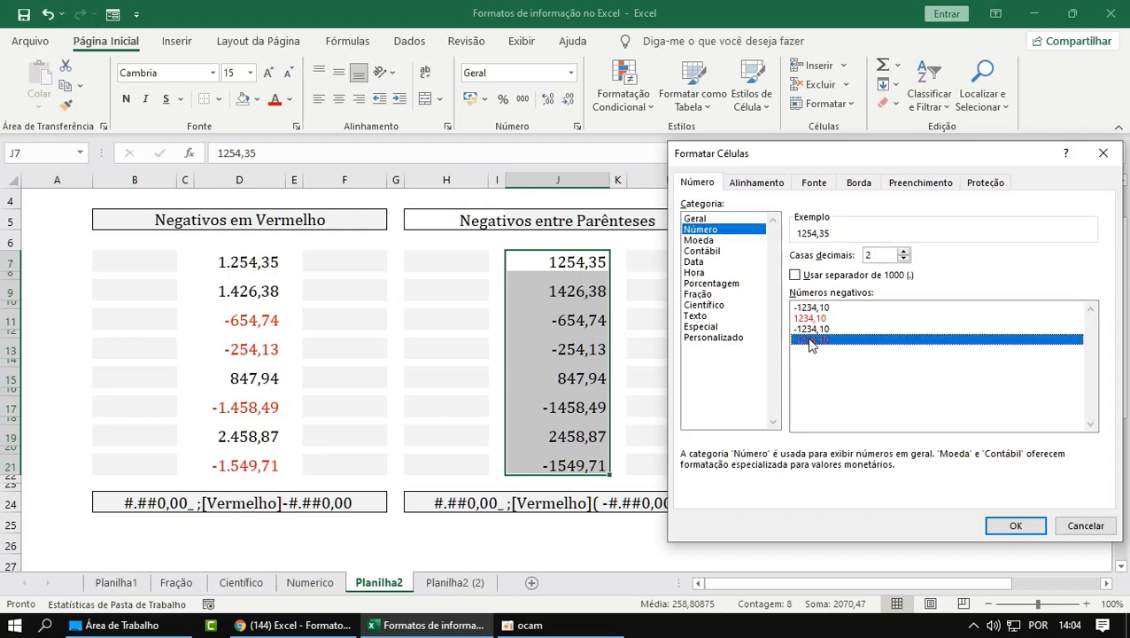
click(1010, 526)
click(776, 470)
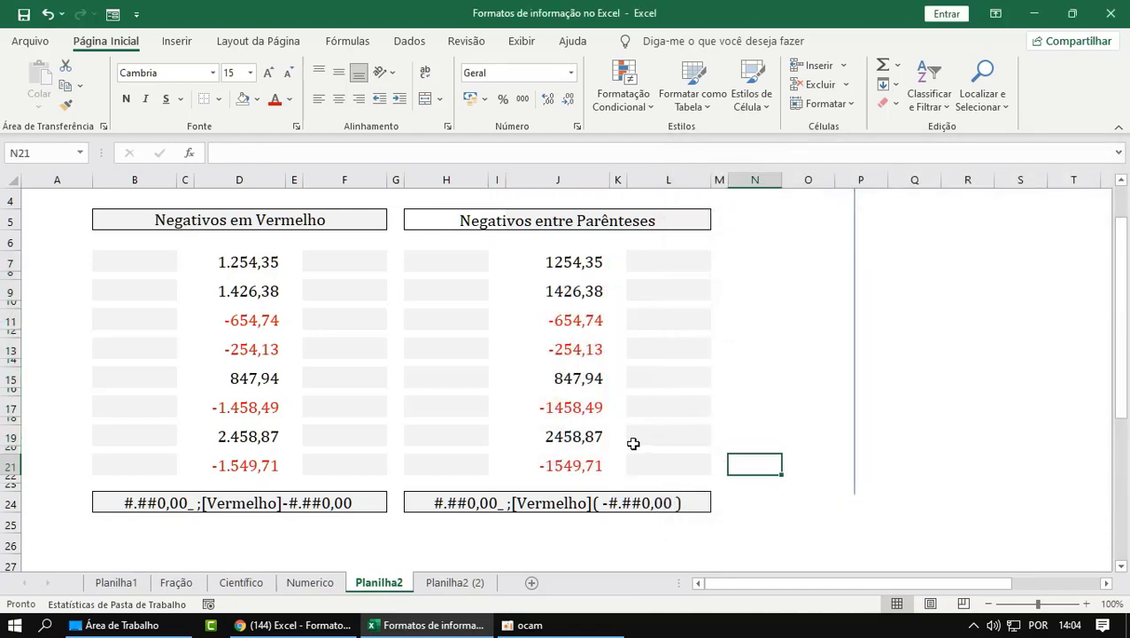
Change the Personalizado code of J7:J21 to 0,00_ ;[Vermelho]( -0,00 ) so that negatives are enclosed in parentheses.
click(587, 463)
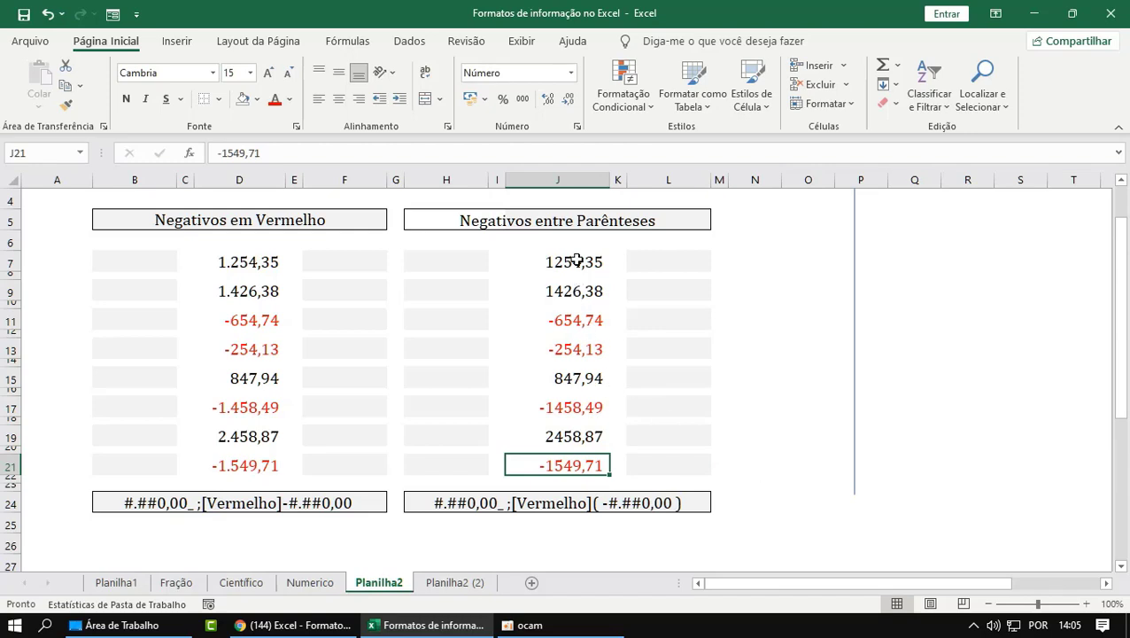
drag(575, 257, 535, 465)
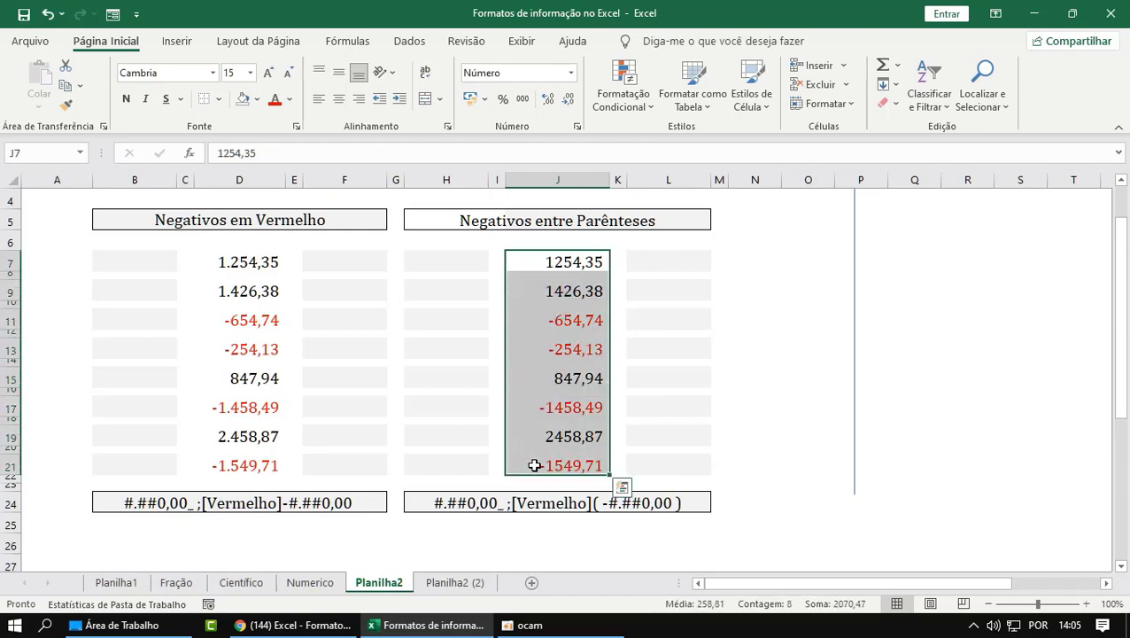
key(ctrl+1)
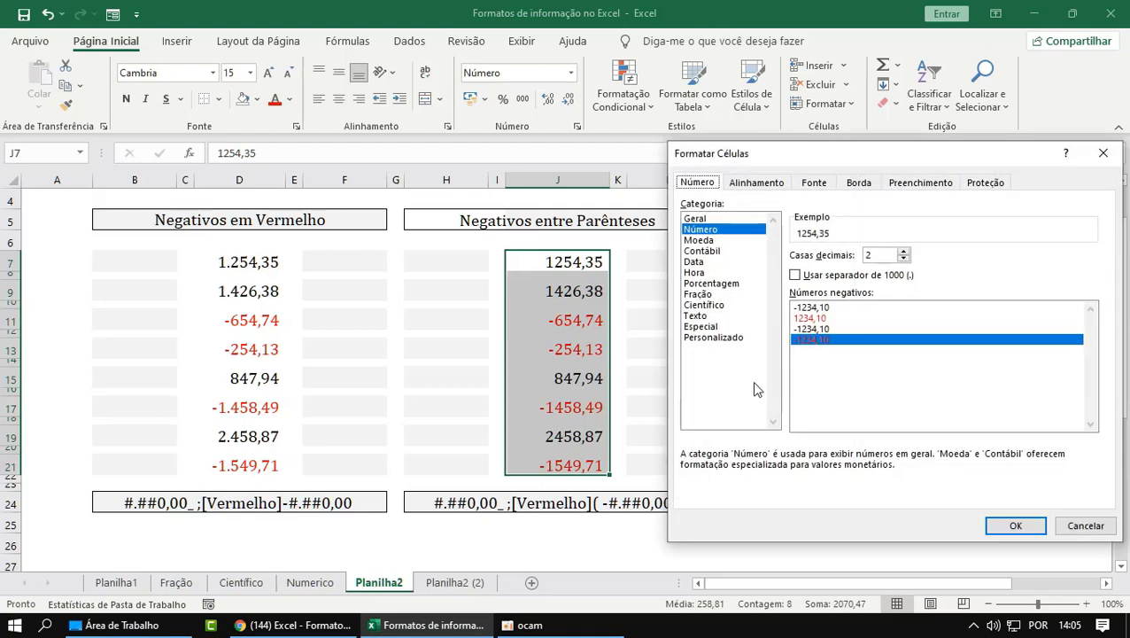
click(733, 341)
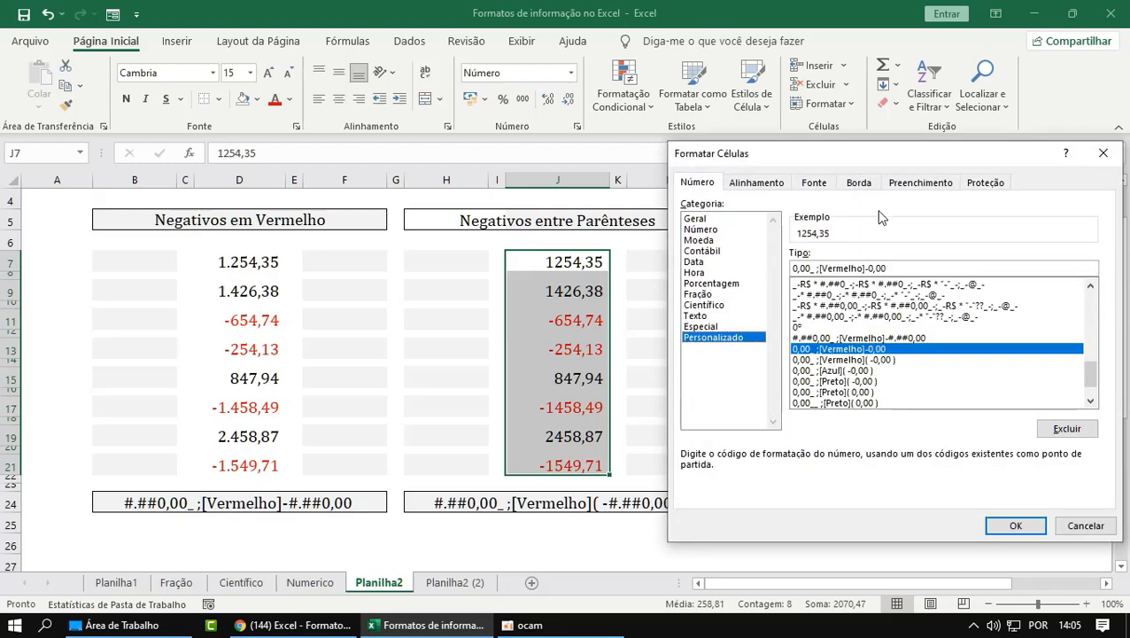
drag(871, 158, 228, 101)
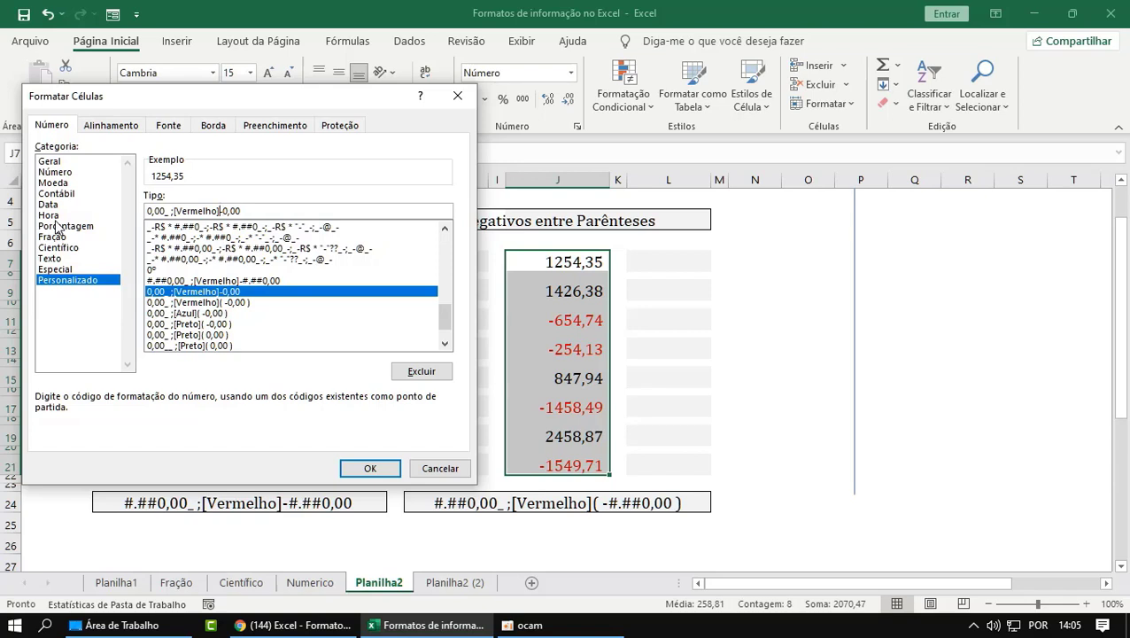
text(()
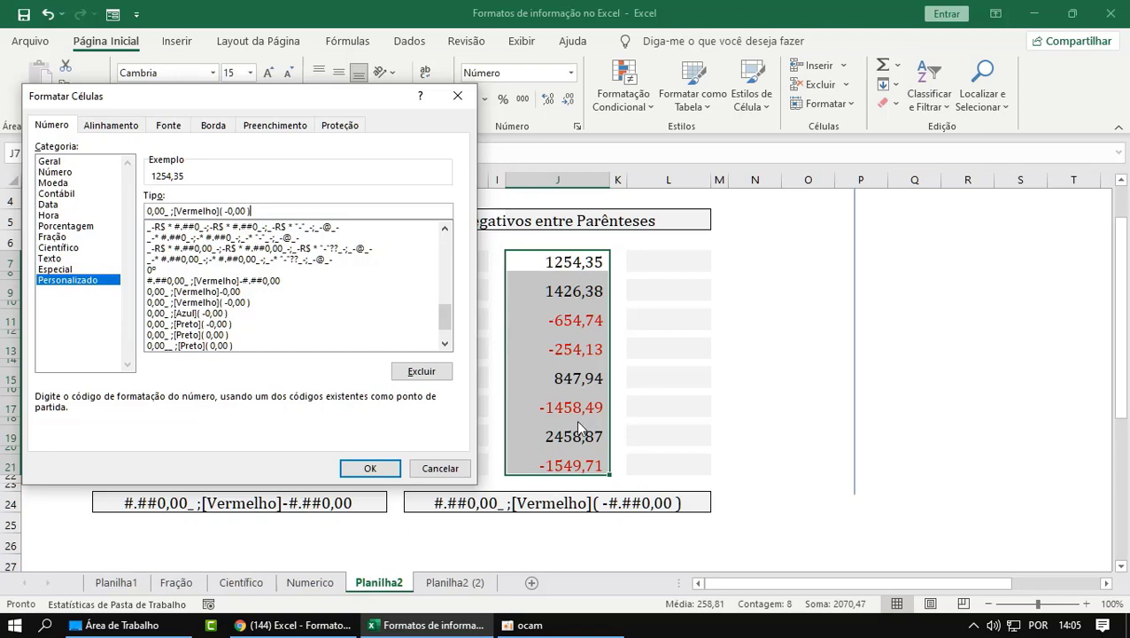
click(376, 467)
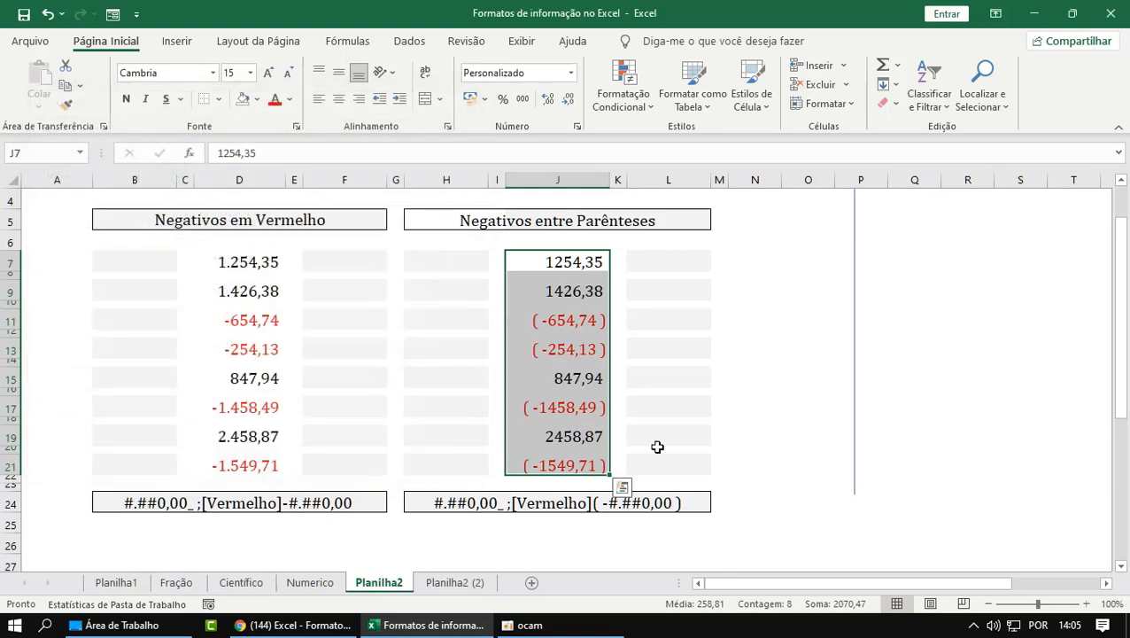
click(744, 527)
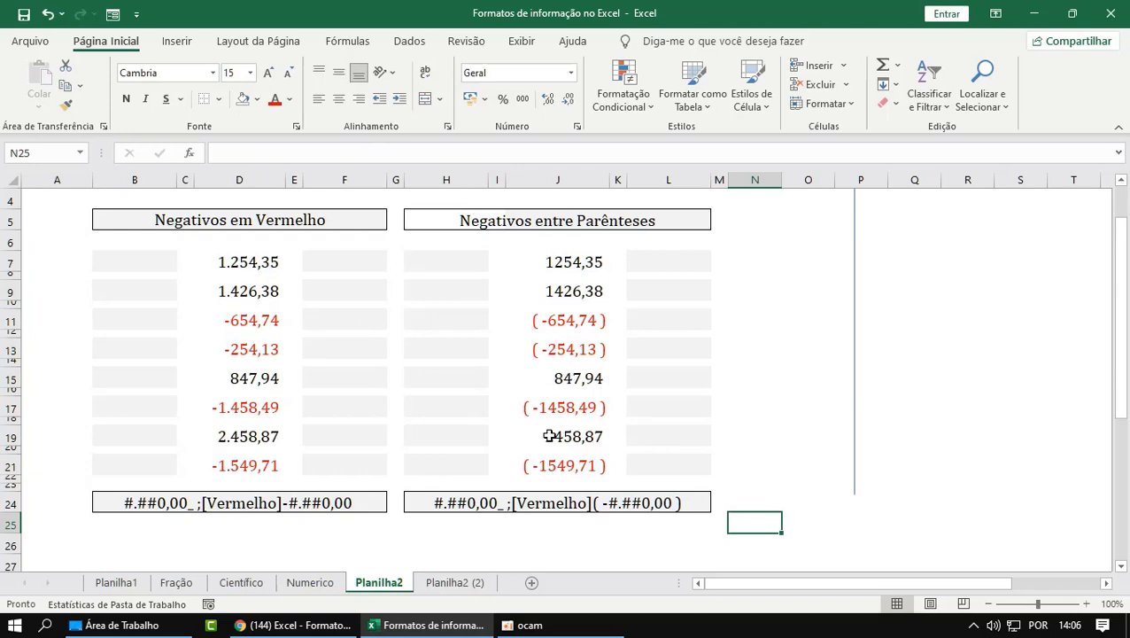
Change the color in the Personalizado format code of J7:J21 to Azul: 0,00_ ;[Azul]( -0,00 ).
click(551, 501)
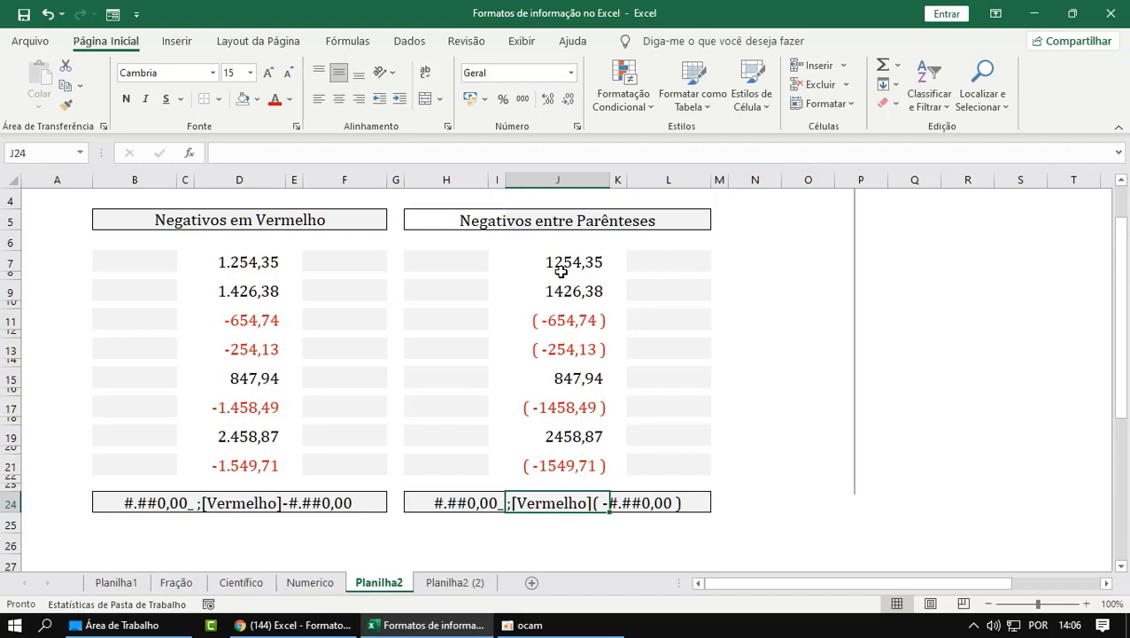
drag(554, 263, 574, 478)
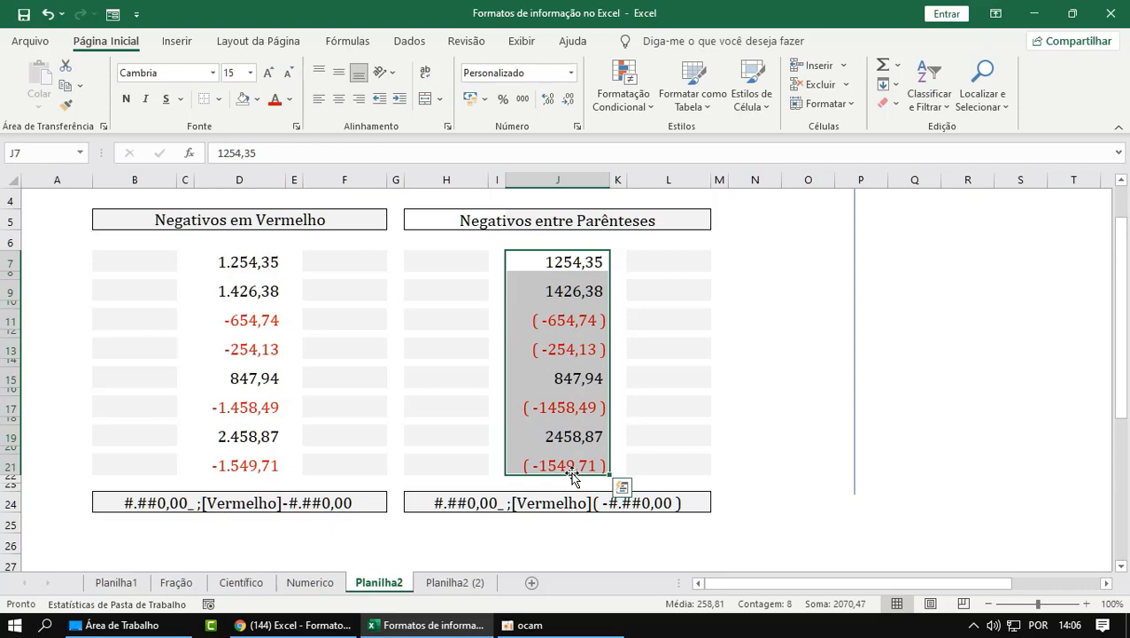
key(ctrl+1)
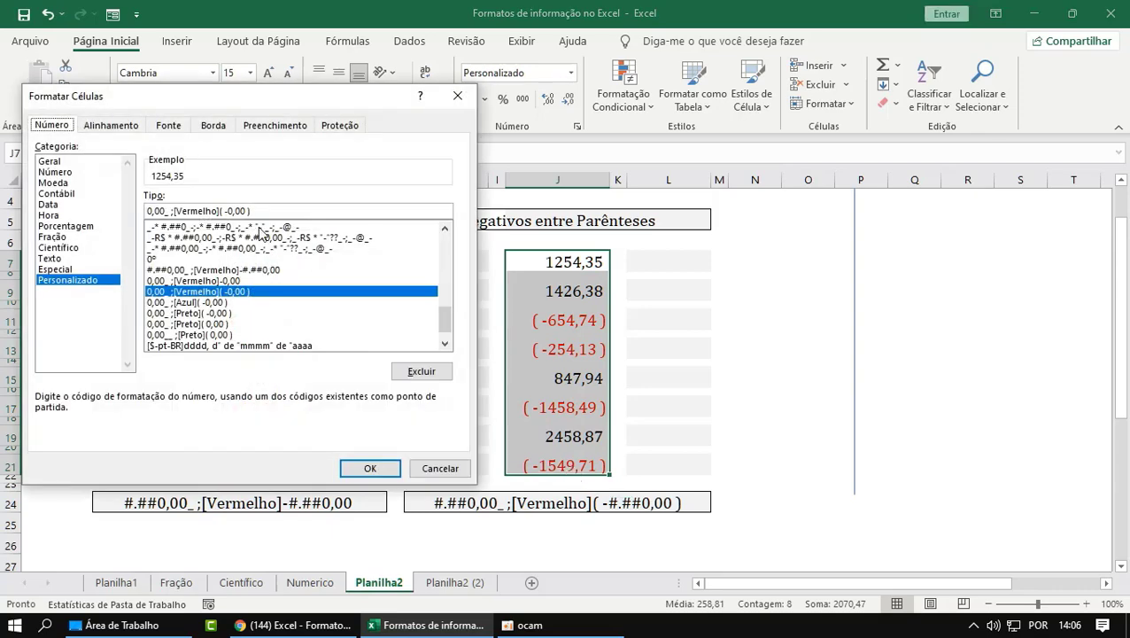
click(209, 211)
key(BackSpace)
key(BackSpace)
key(BackSpace)
key(BackSpace)
key(BackSpace)
key(BackSpace)
key(BackSpace)
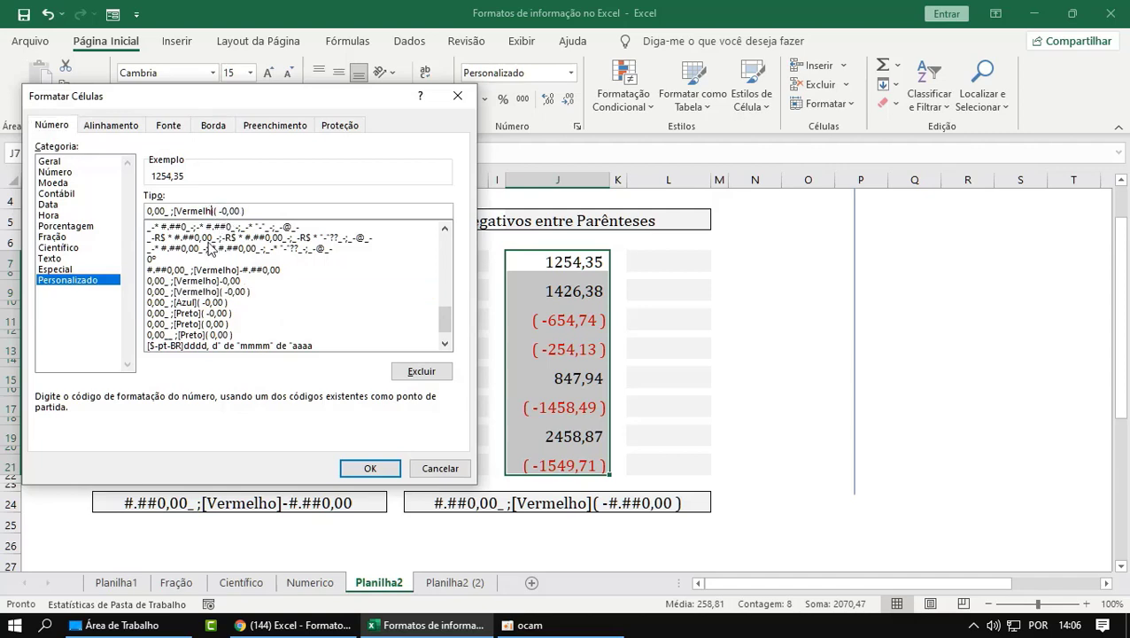
key(BackSpace)
text(Azul)
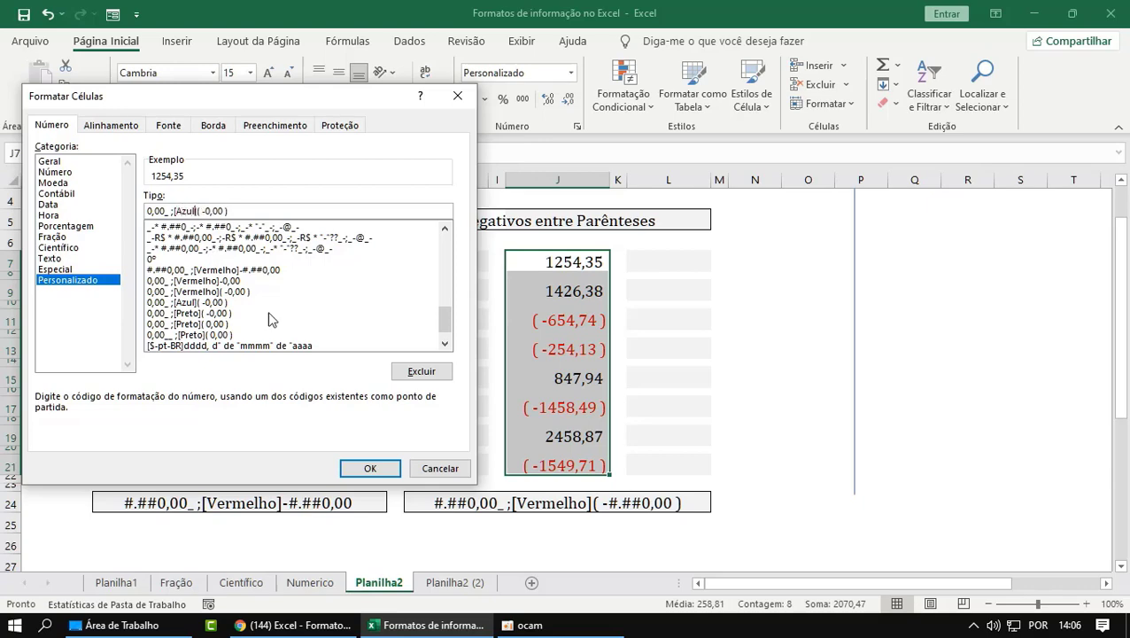
click(374, 468)
click(739, 439)
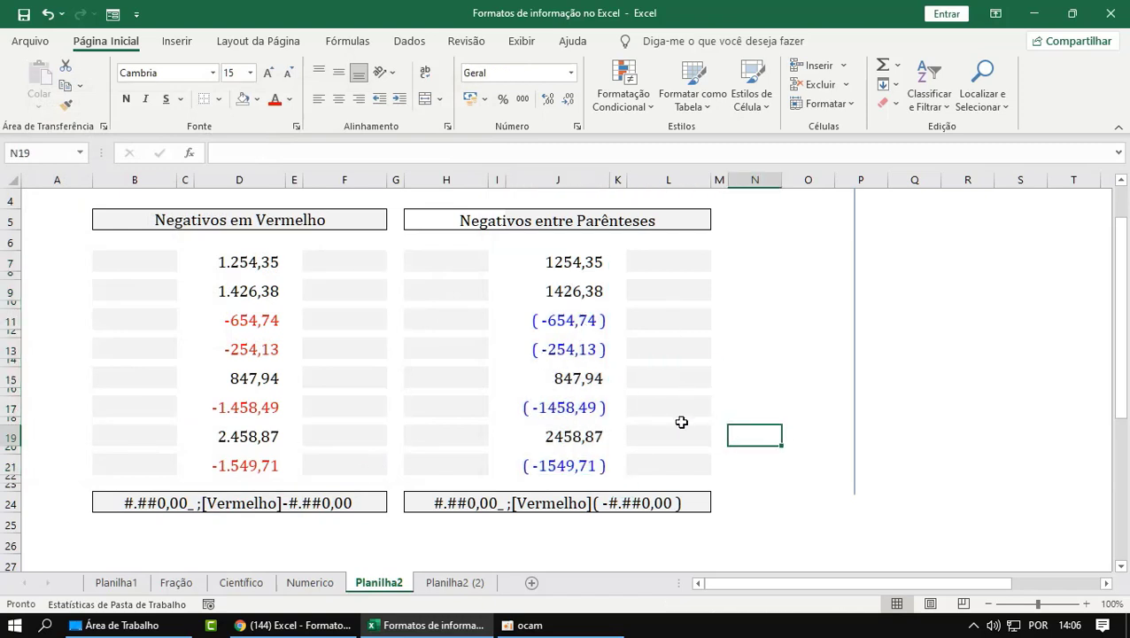
Restore Vermelho as the negative color in the Personalizado code of J7:J21: 0,00_ ;[Vermelho]( -0,00 ).
click(553, 502)
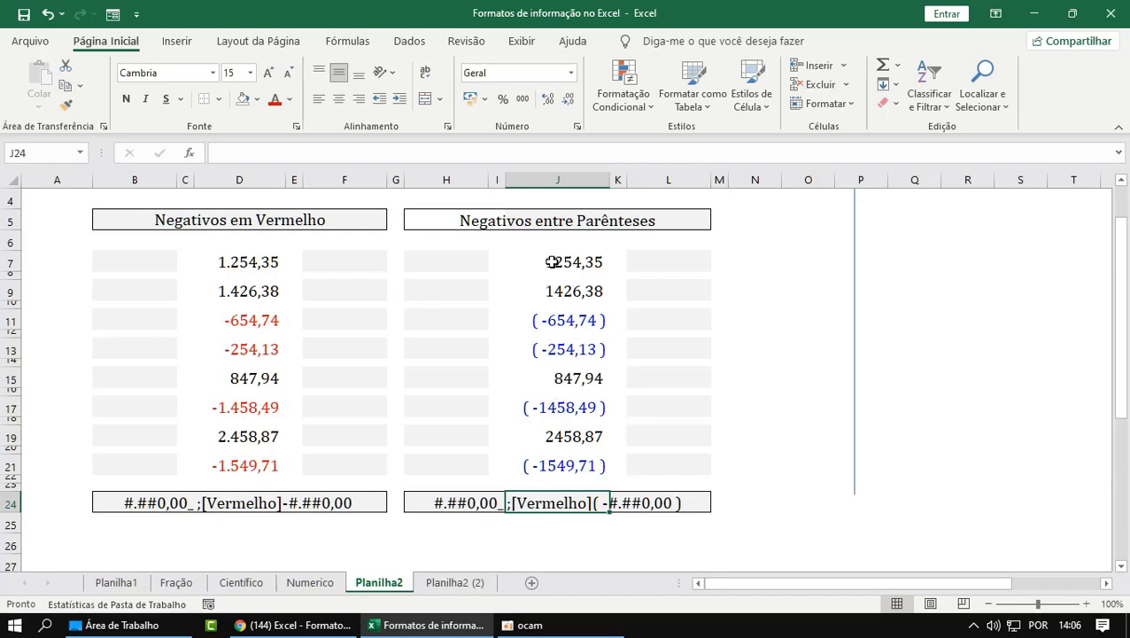
drag(558, 264, 574, 465)
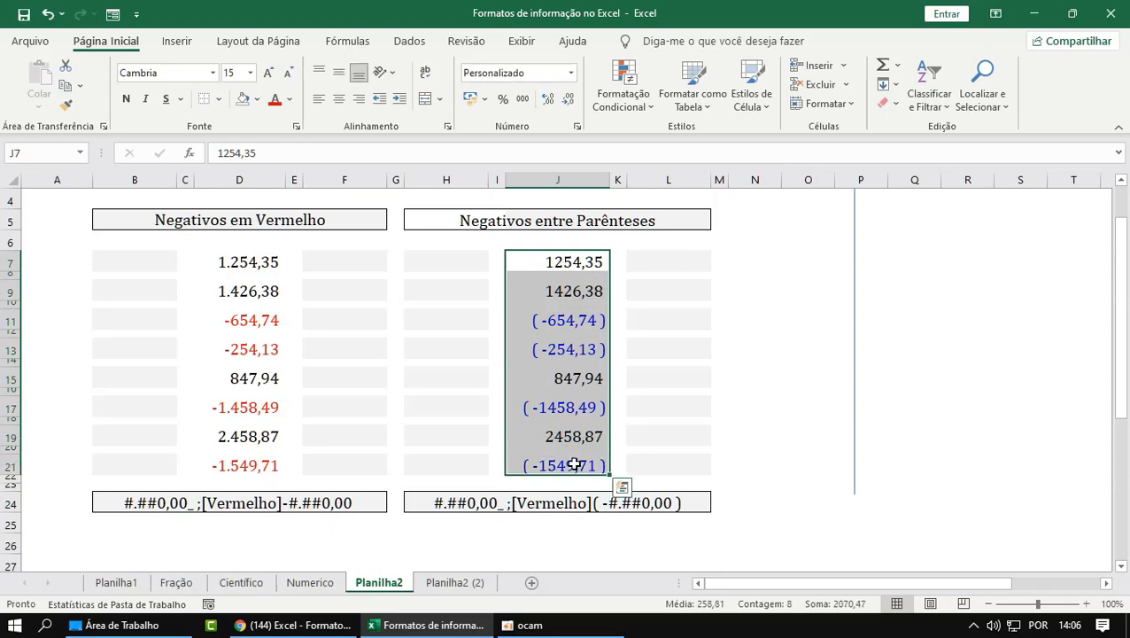
key(ctrl+1)
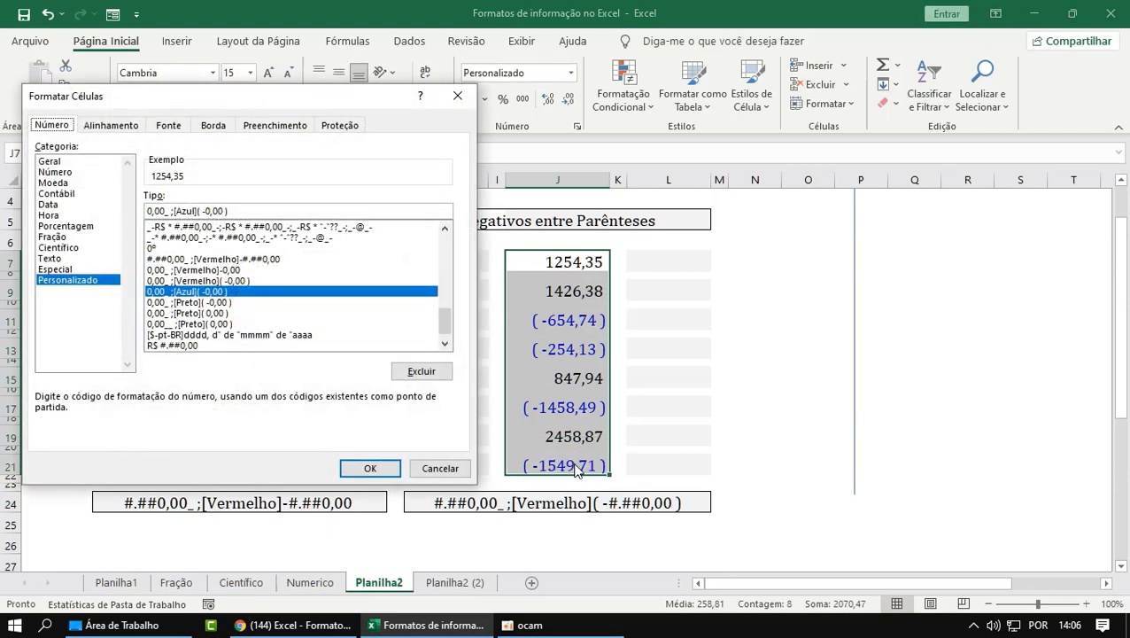
click(193, 211)
key(Left)
key(Delete)
key(Delete)
key(Delete)
key(Delete)
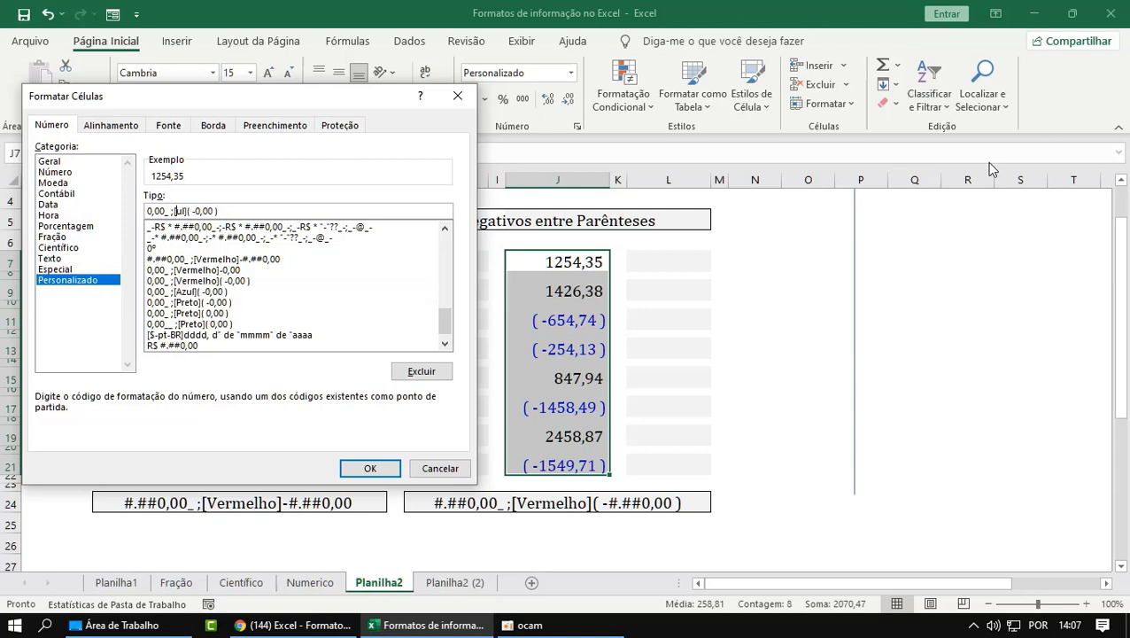
text(Vermelho)
click(371, 469)
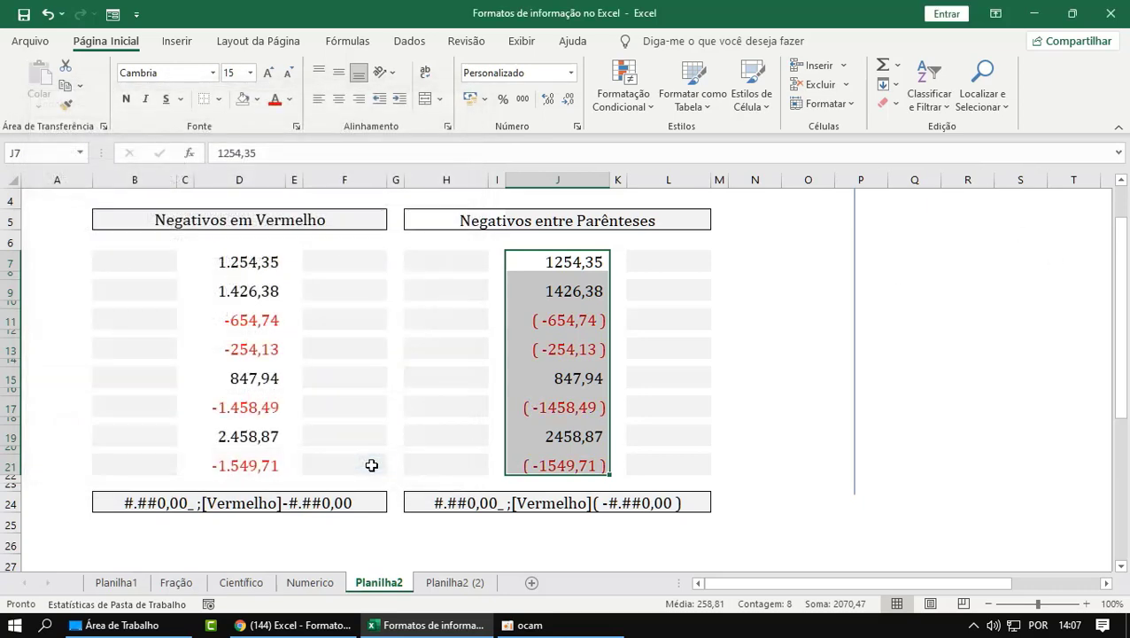
click(783, 404)
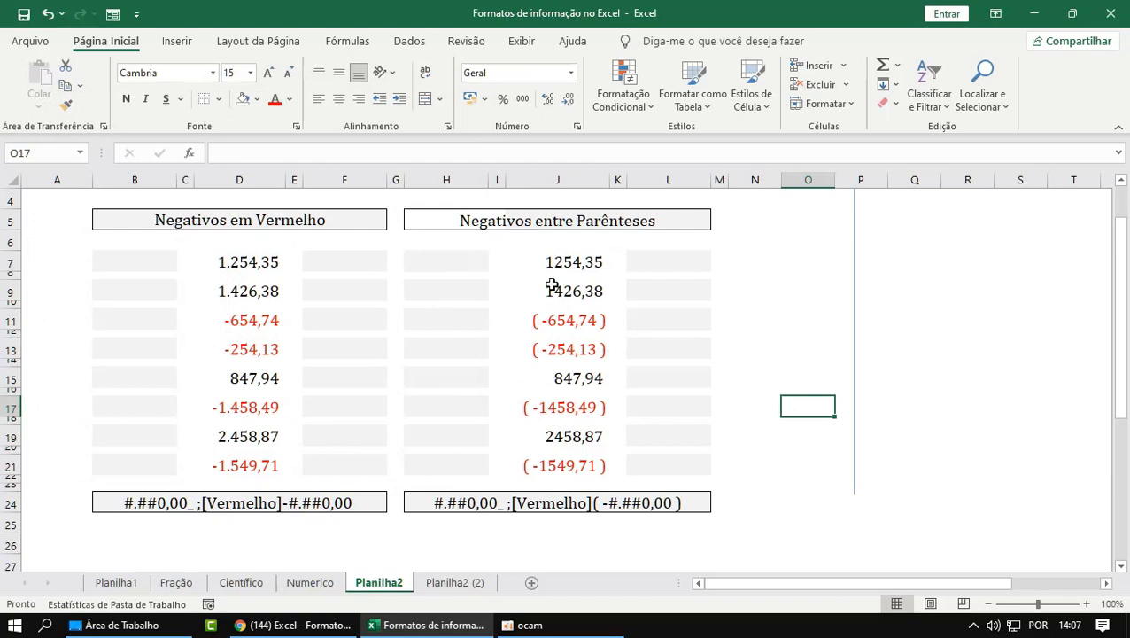
Lay the vertical connector line over the values in column J and nudge it sideways to check how positives and negatives align.
drag(554, 262, 544, 466)
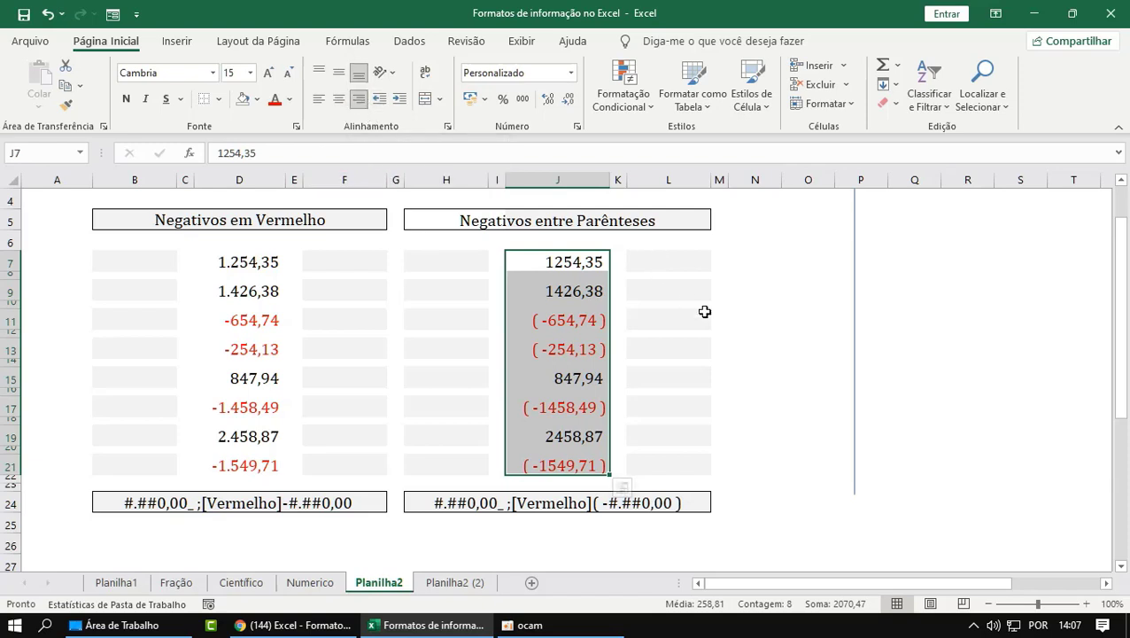
click(731, 345)
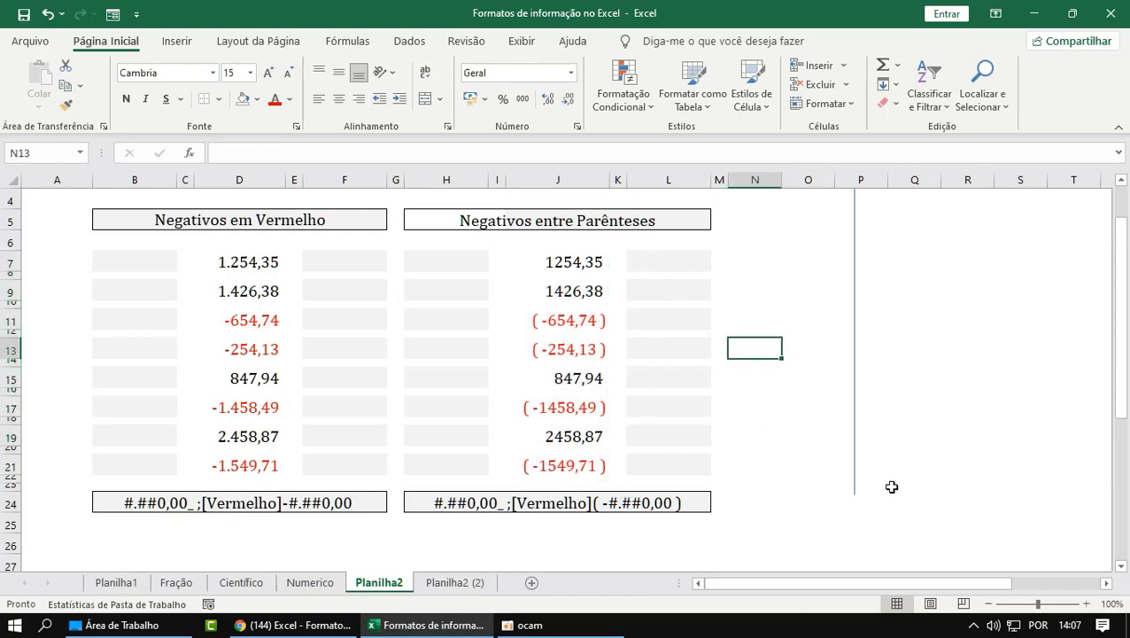
drag(853, 449, 581, 503)
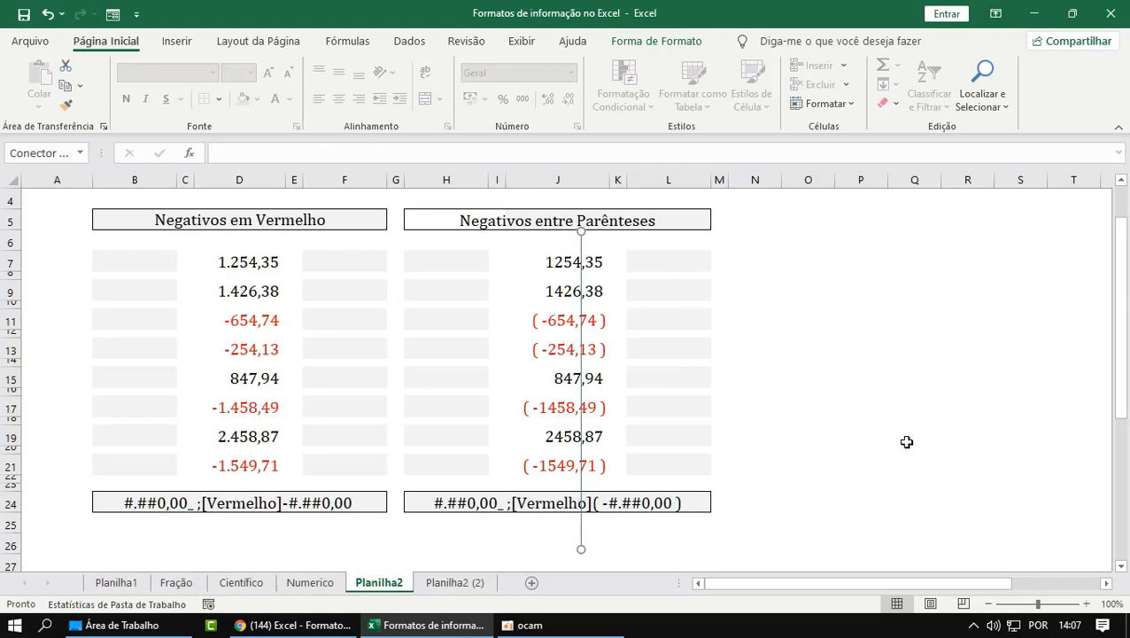
key(Right)
key(Right)
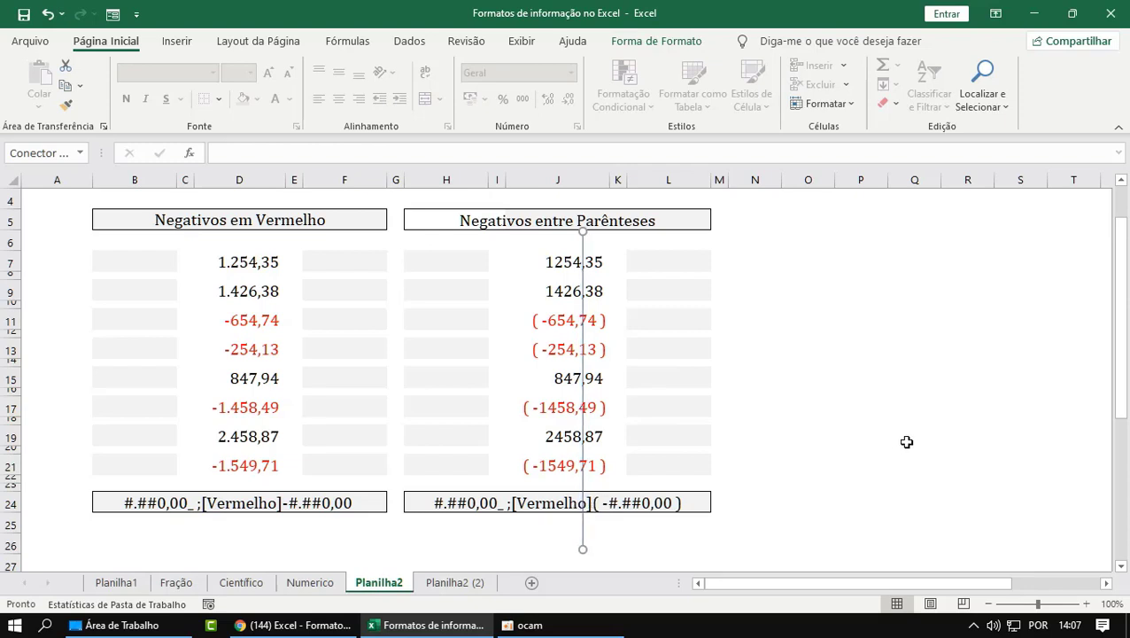
key(Left)
key(Left)
key(Left)
key(Left)
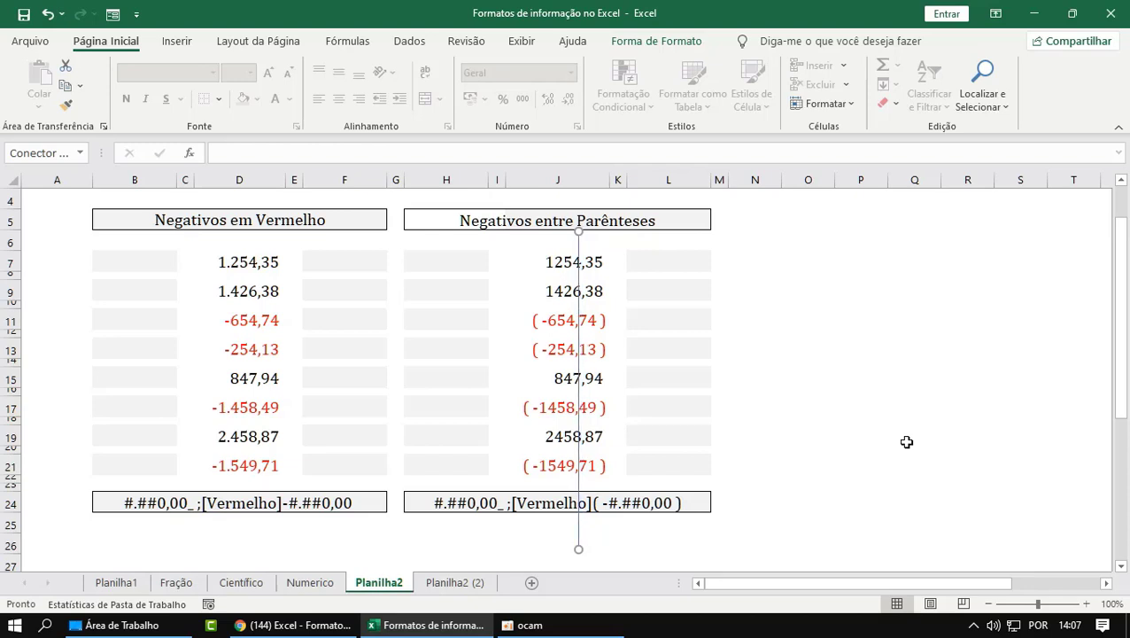
key(Left)
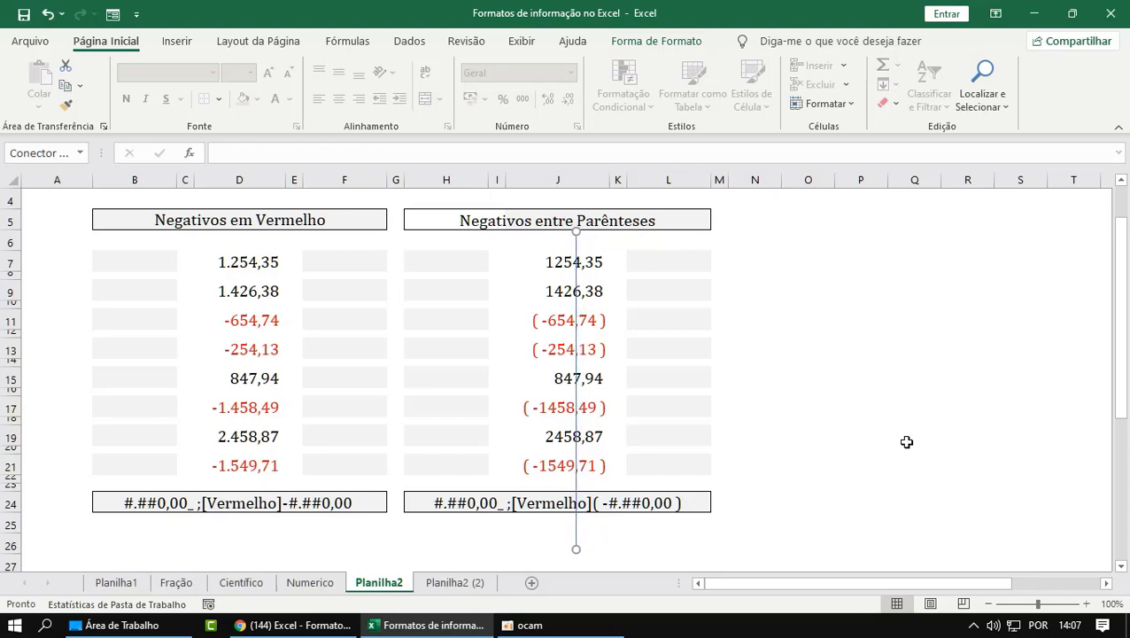
key(Right)
key(Right)
key(Right)
key(Right)
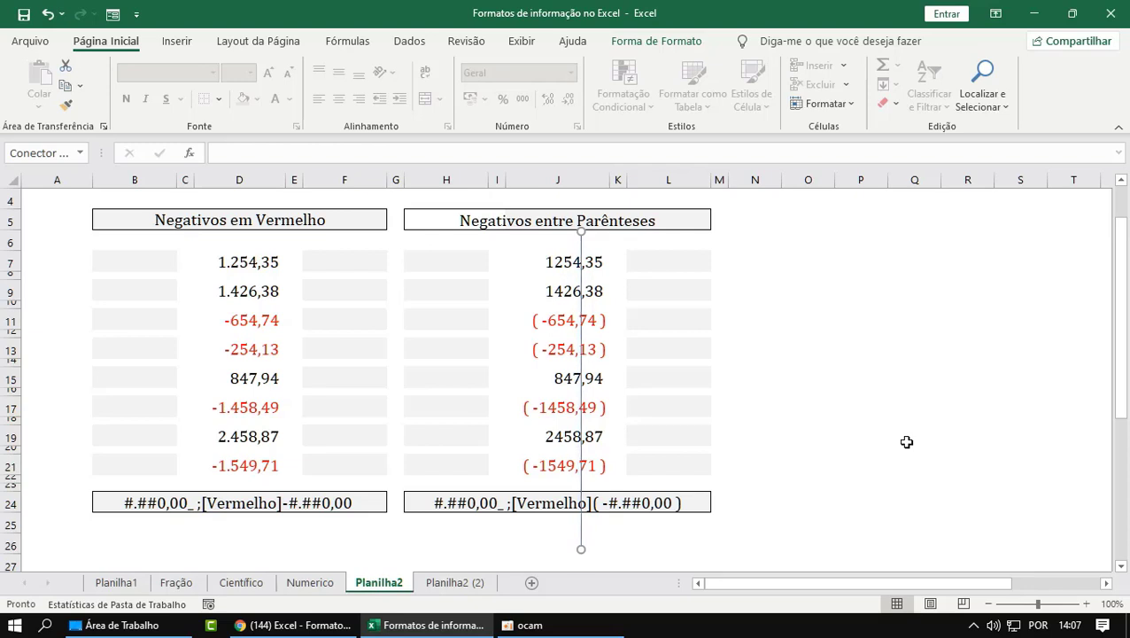
key(Right)
key(Right)
key(Right)
key(Right)
key(Right)
key(Right)
key(Right)
key(Right)
key(Right)
key(Right)
key(Right)
key(Right)
key(Right)
key(Right)
key(Right)
key(Right)
key(Right)
key(Right)
key(Right)
key(Right)
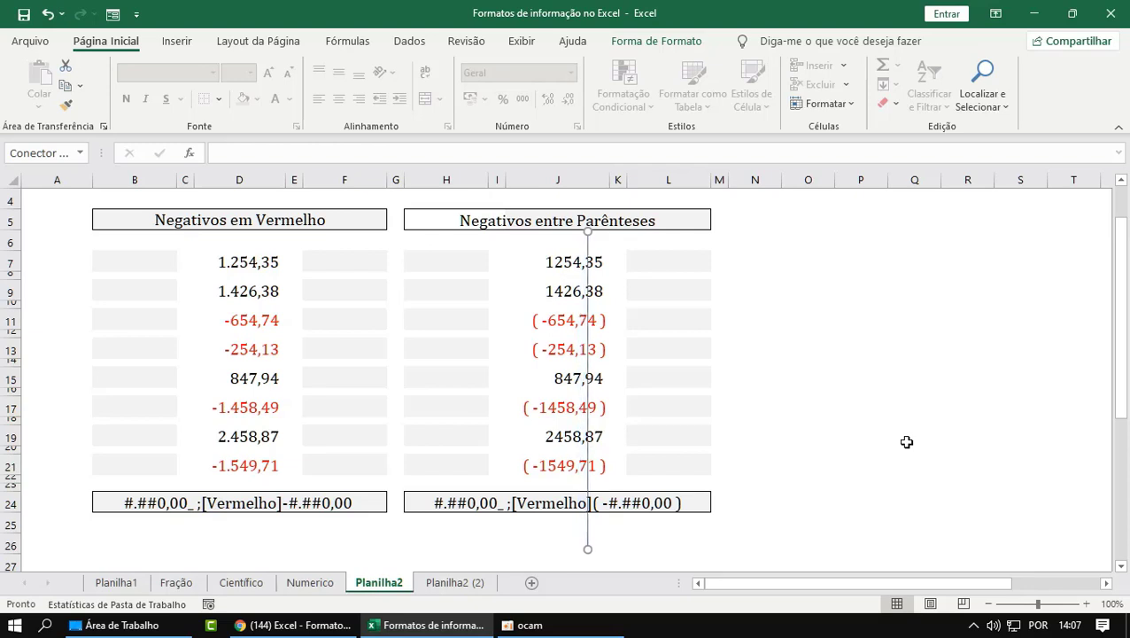
Move the vertical connector line off the values to the border between columns N and O.
key(Right)
key(Right)
key(Right)
key(Right)
key(Right)
key(Right)
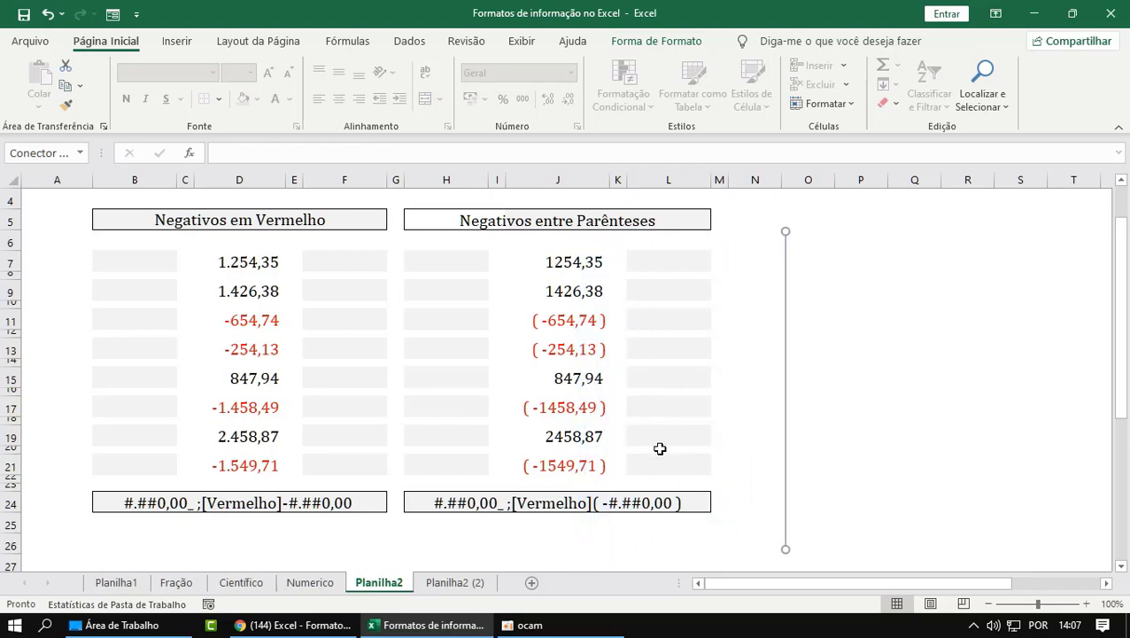
click(502, 504)
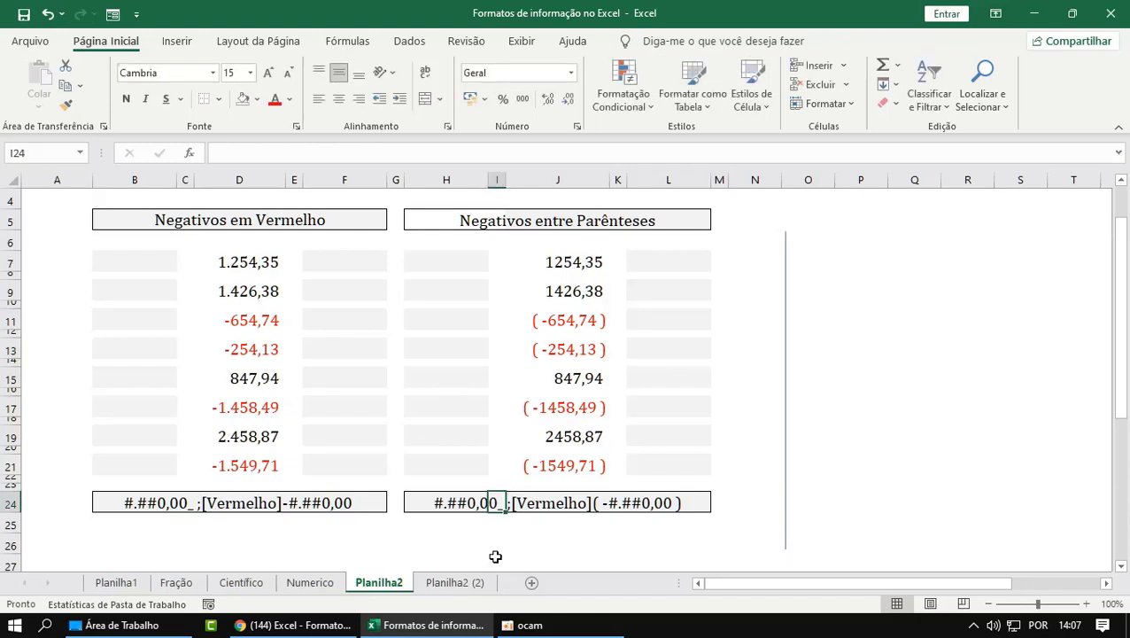
key(Left)
key(Right)
key(Right)
key(Right)
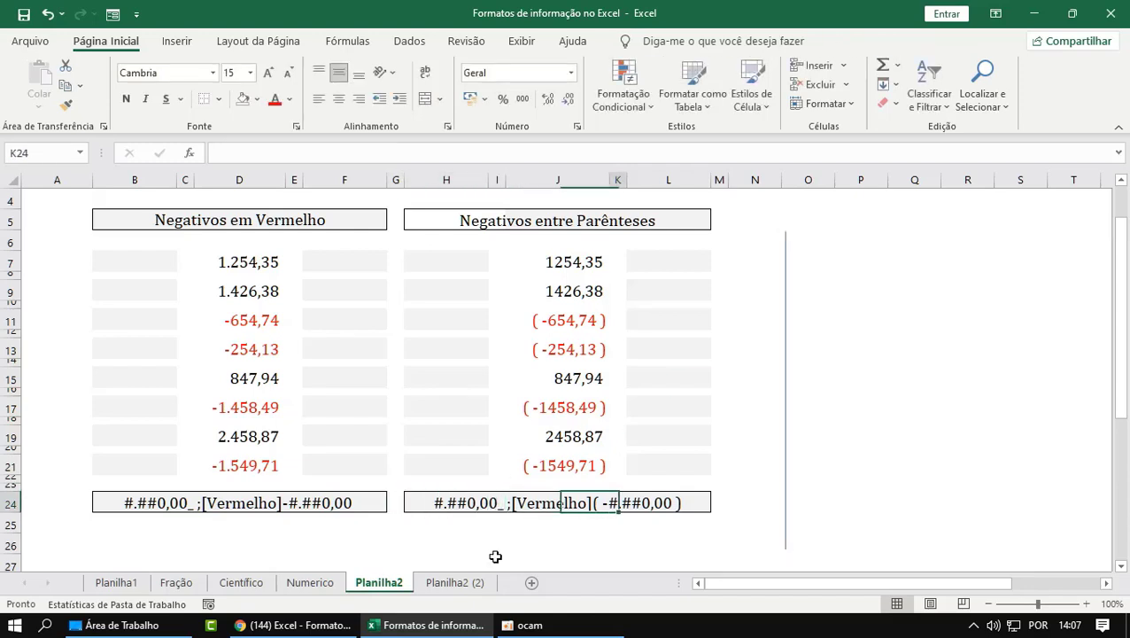
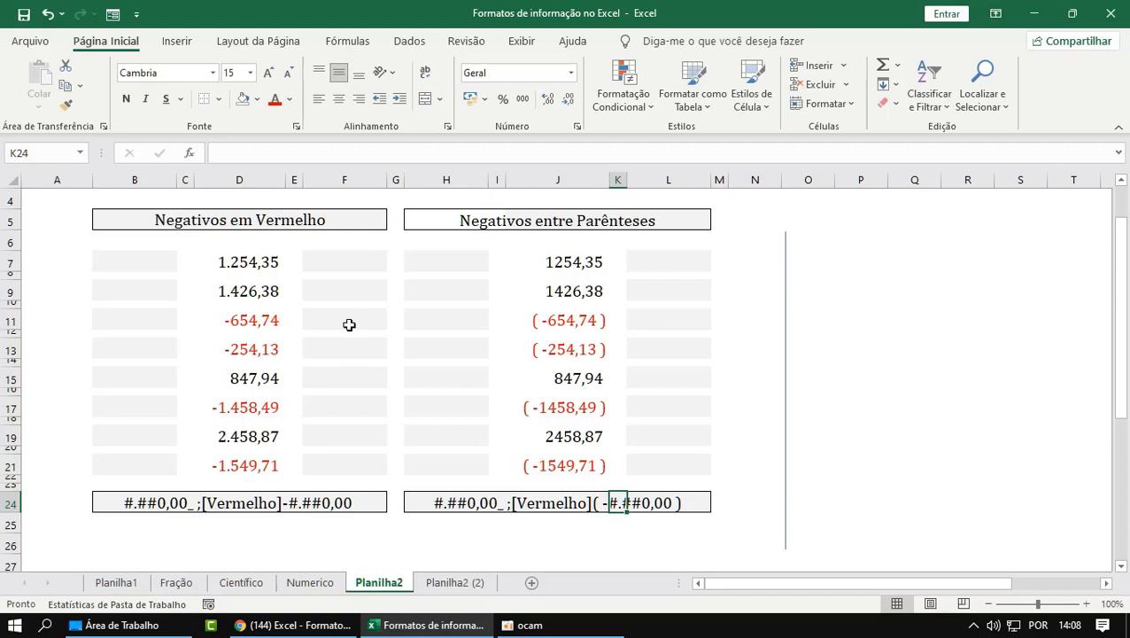
drag(583, 259, 605, 497)
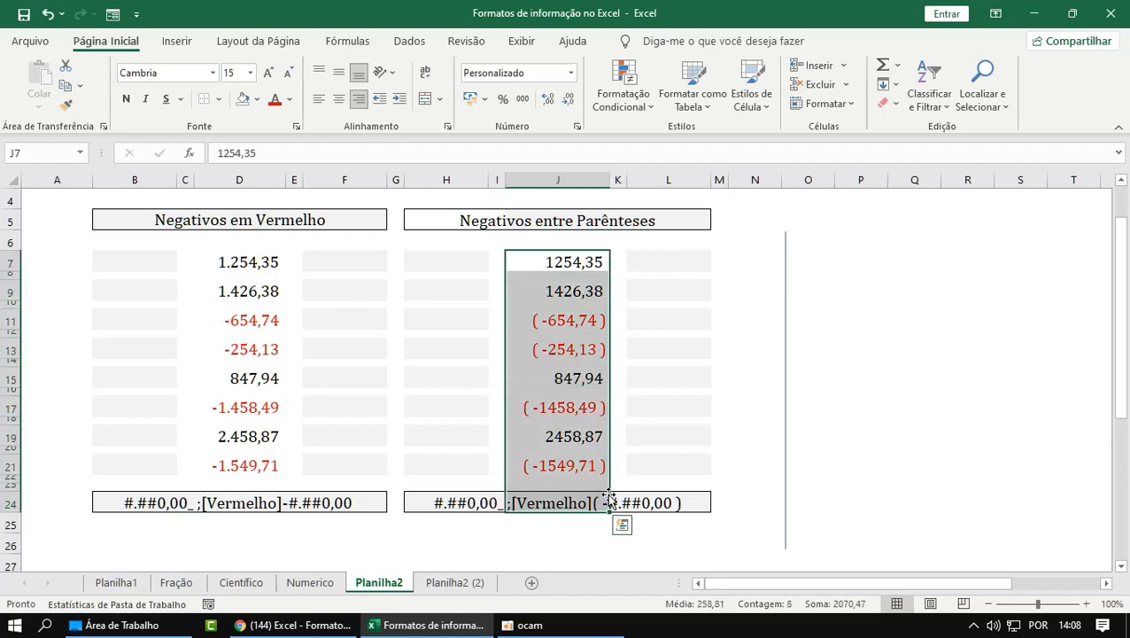
click(699, 350)
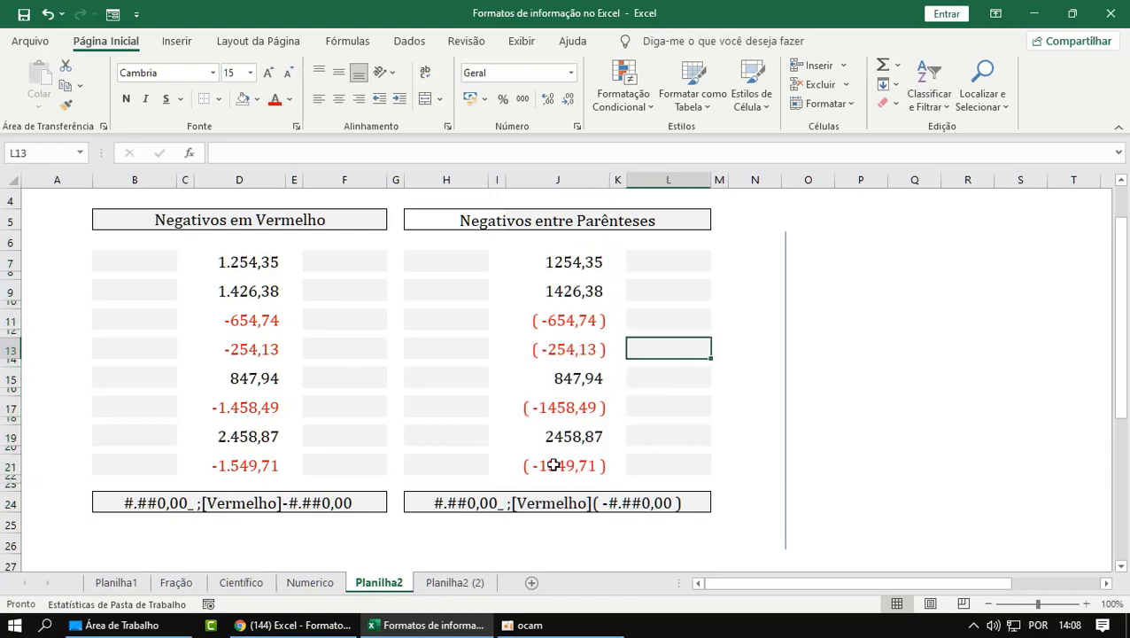
For J7:J21, choose the Número format with red minus-sign negatives as the basis for the Personalizado code 0,00_ ;[Vermelho]-0,00.
drag(553, 465, 602, 263)
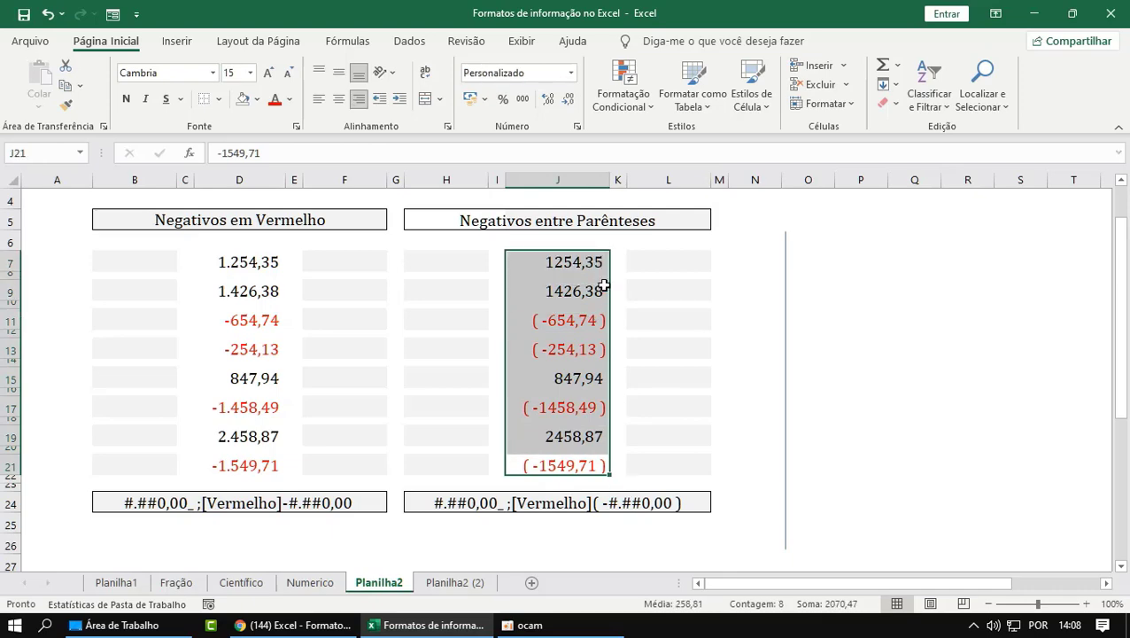
key(ctrl+1)
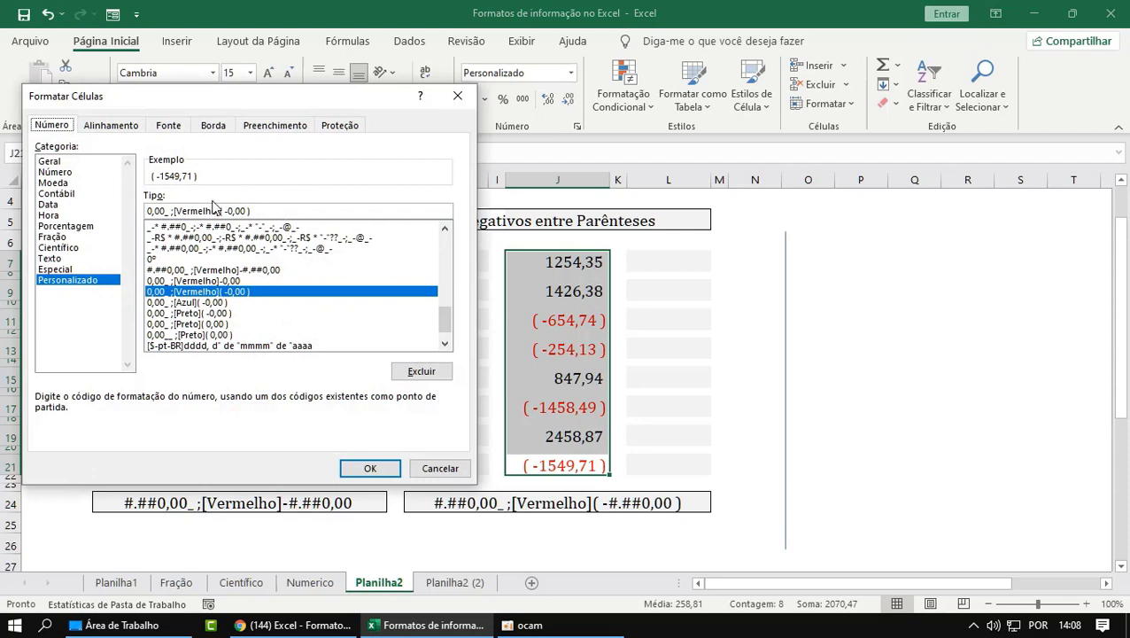
drag(239, 108, 367, 146)
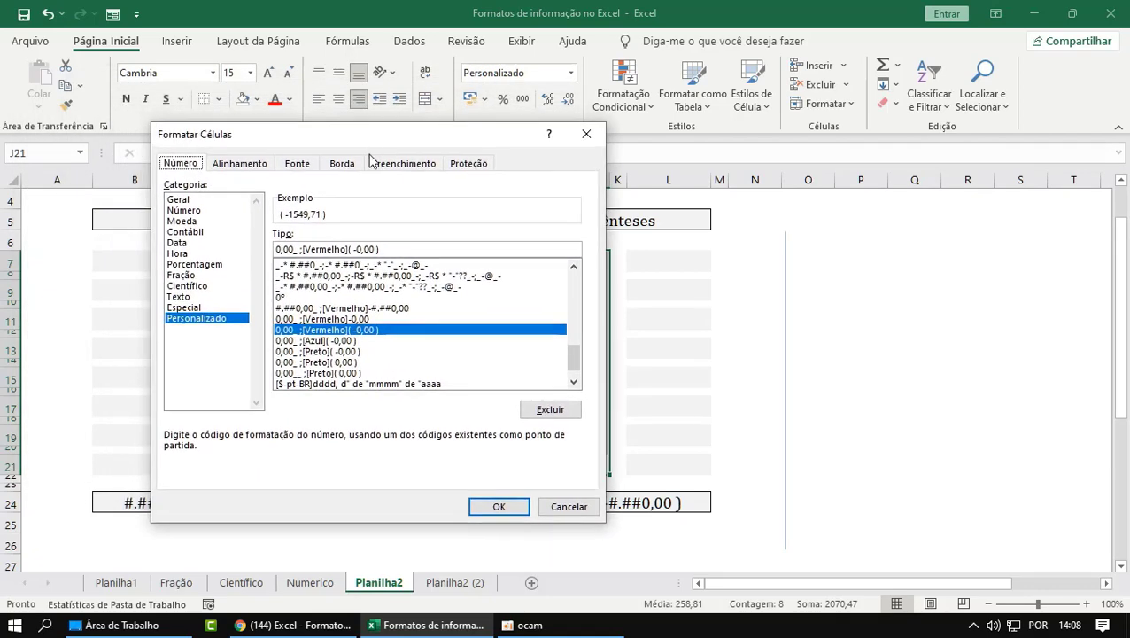
click(210, 310)
click(211, 319)
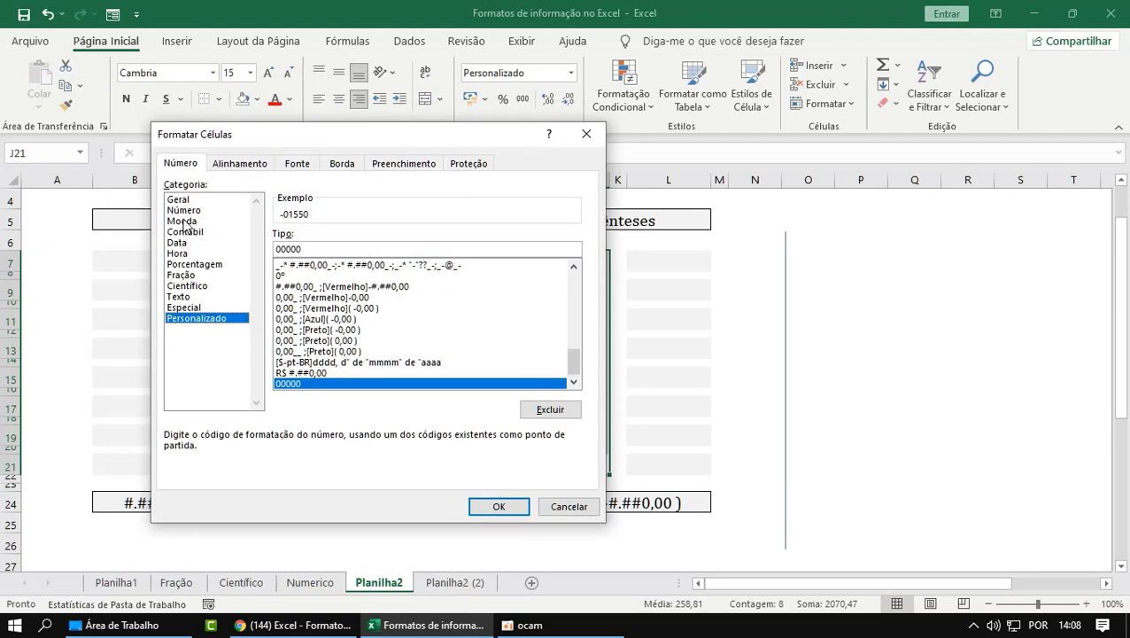
click(186, 213)
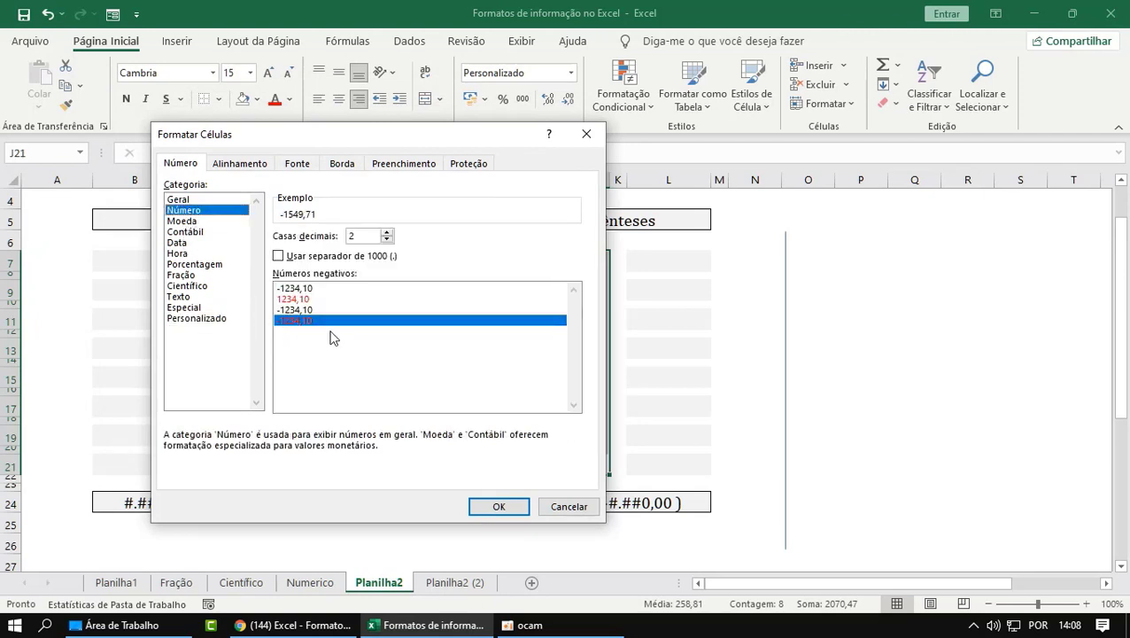
click(219, 320)
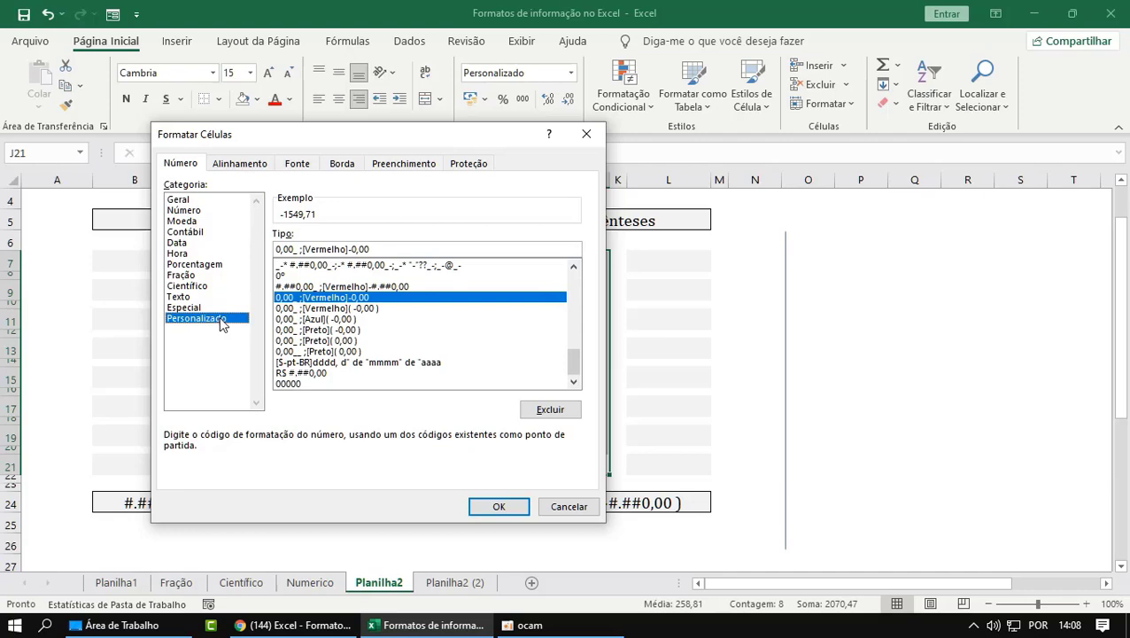
Enclose the negative section of the Personalizado code in parentheses with inner spaces: 0,00_ ;[Vermelho]( -0,00 ).
drag(366, 142, 415, 231)
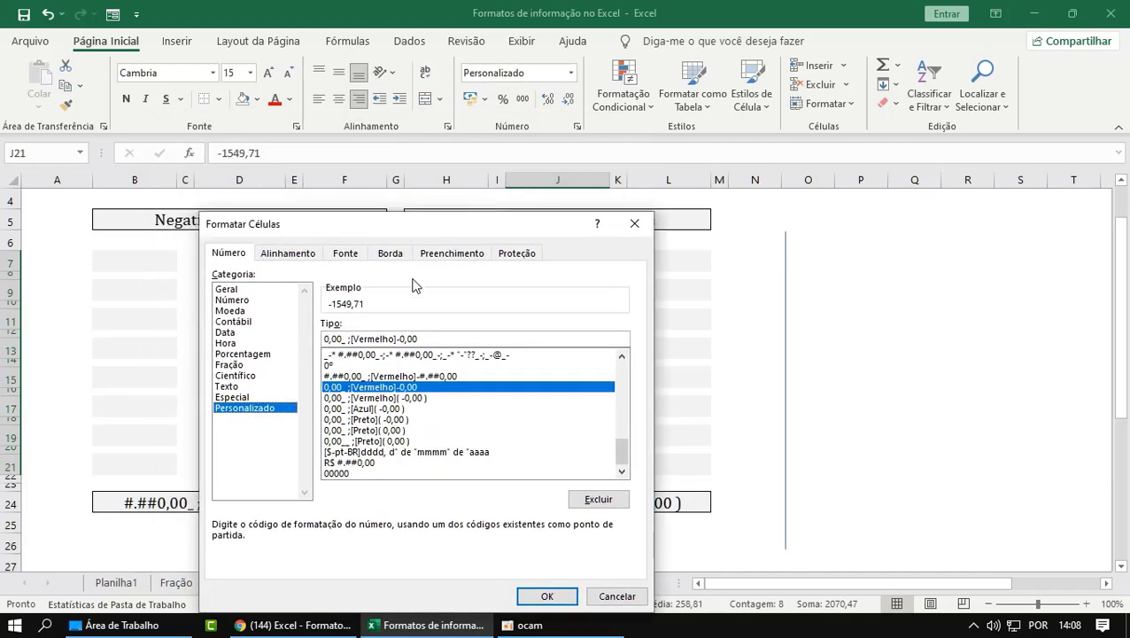
click(442, 343)
key(Left)
text(()
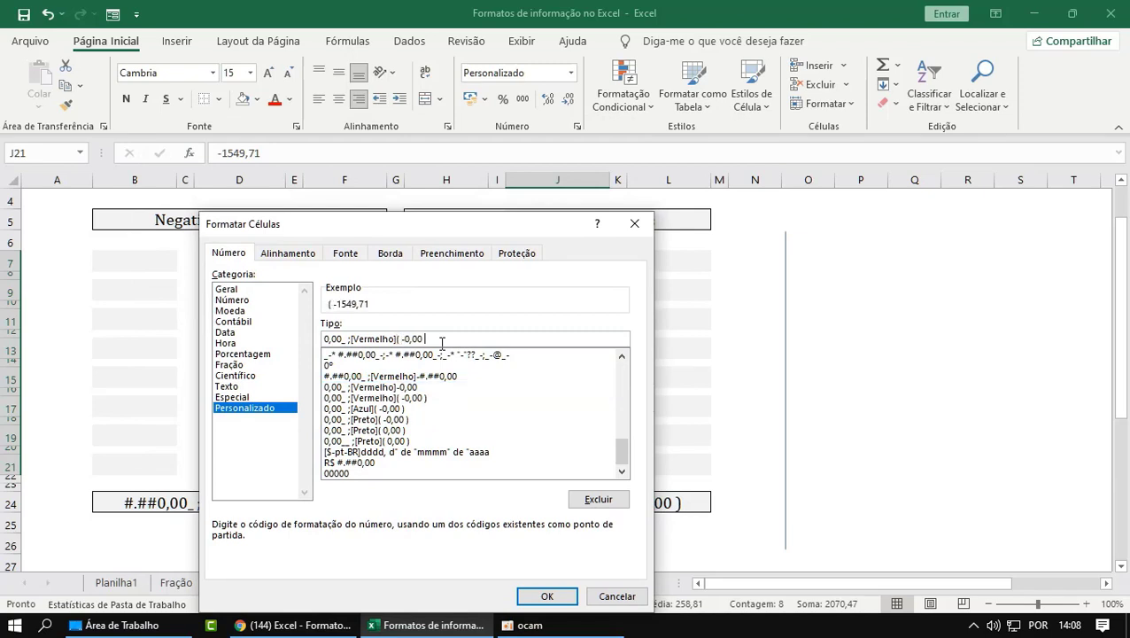
text())
Insert an extra underscore in the positive section of the code to add right-hand spacing, and apply the format to J7:J21.
key(Left)
key(Left)
key(Left)
key(Left)
key(Left)
key(Left)
key(Left)
key(Left)
key(Left)
key(Left)
key(Left)
key(Left)
key(Left)
key(Left)
key(Left)
key(Left)
key(Left)
key(Left)
key(Left)
key(Right)
key(Right)
key(Right)
key(Right)
key(Left)
text(_)
click(548, 596)
click(891, 346)
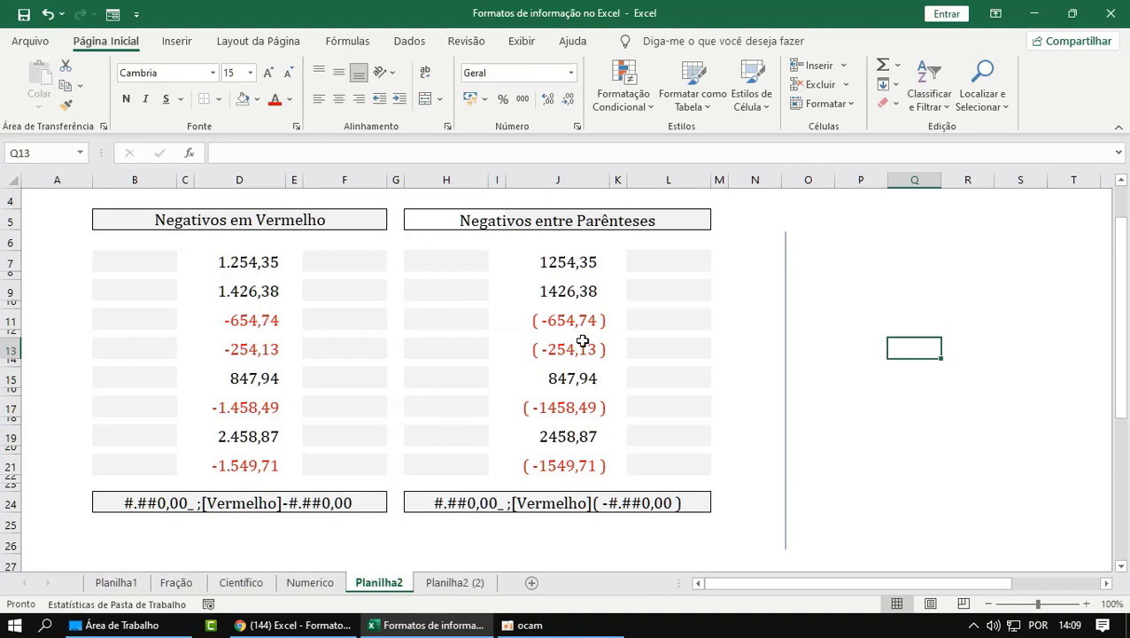
Place the vertical connector line over the decimal commas in J7:J21 to check their alignment.
click(783, 512)
drag(783, 512, 574, 482)
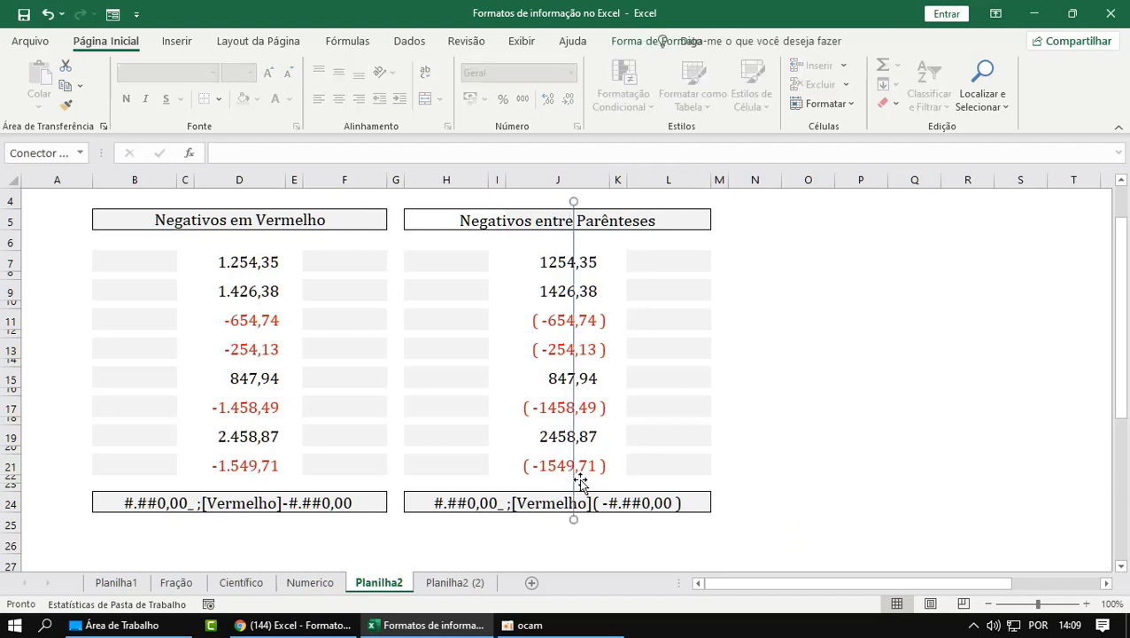
key(Right)
key(Right)
key(Right)
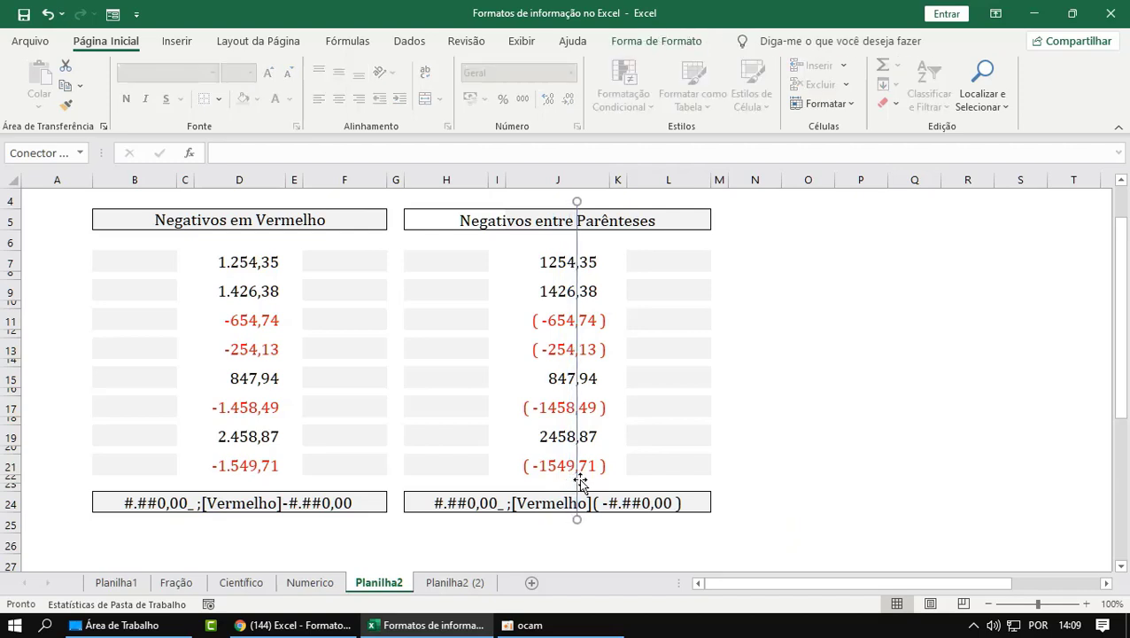
key(Right)
key(Left)
Move the vertical connector line off the values in column J and into column N, beside the Negativos entre Parênteses table.
key(Right)
key(Right)
key(Right)
key(Right)
key(Right)
key(Right)
key(Right)
key(Right)
key(Right)
key(Right)
key(Right)
key(Right)
key(Right)
key(Right)
key(Right)
key(Right)
key(Right)
key(Right)
key(Right)
key(Right)
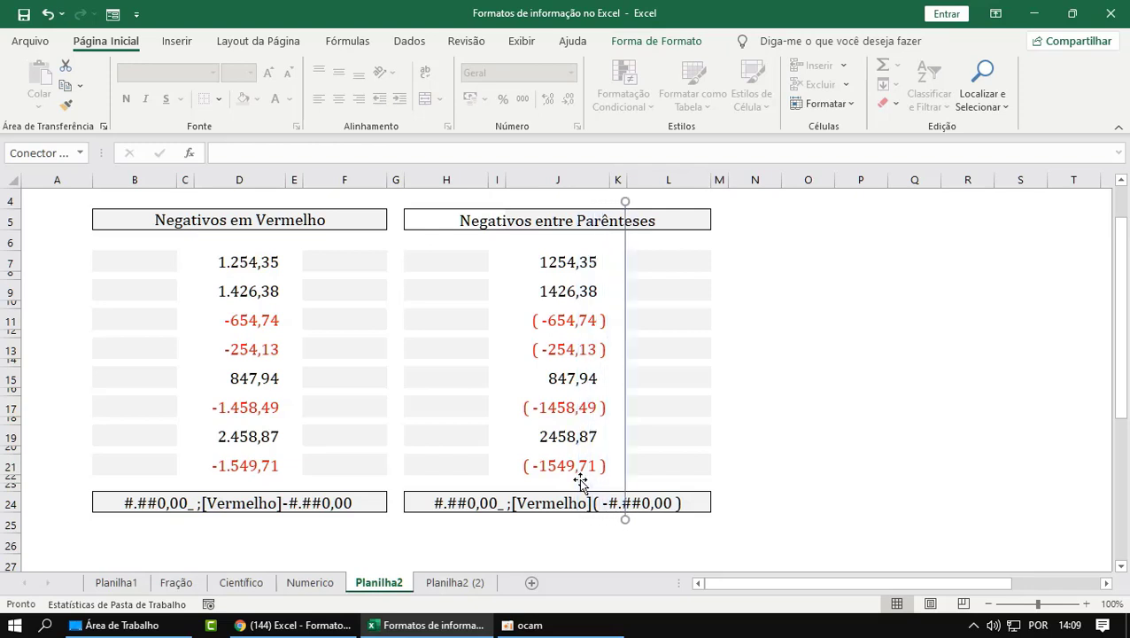
key(Right)
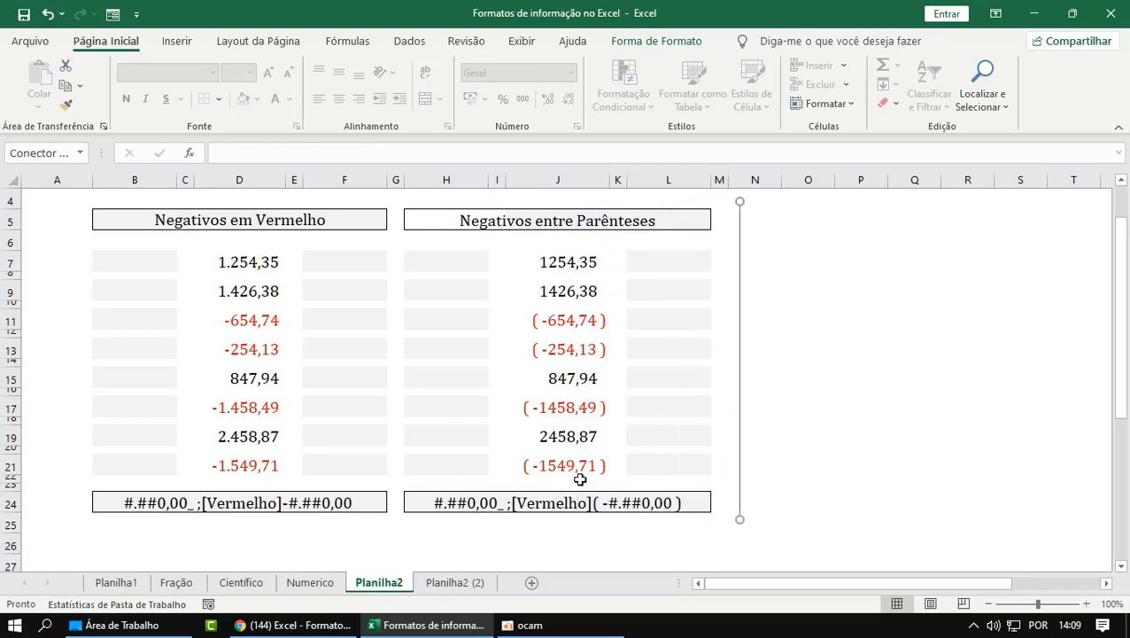
Add a second underscore to the positive section of the code text in H24, making it #.##0,00__ ;[Vermelho]( -#.##0,00 ).
click(422, 504)
key(F2)
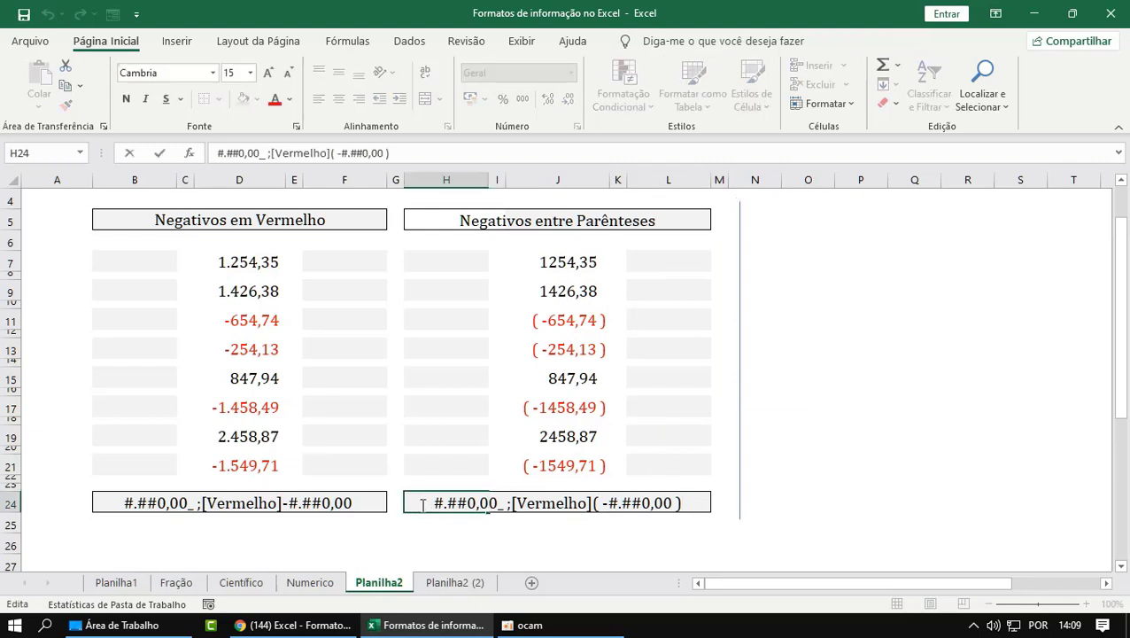
key(Left)
key(Left)
key(Left)
key(Left)
key(Left)
key(Left)
key(Left)
key(Left)
key(Left)
key(Left)
key(Left)
key(Left)
key(Left)
key(Left)
key(Left)
key(Left)
key(Left)
key(Left)
key(Left)
key(Left)
key(Left)
key(Left)
key(Right)
key(Right)
key(Right)
key(Right)
key(Right)
key(Right)
key(Right)
key(Right)
text(_)
key(Return)
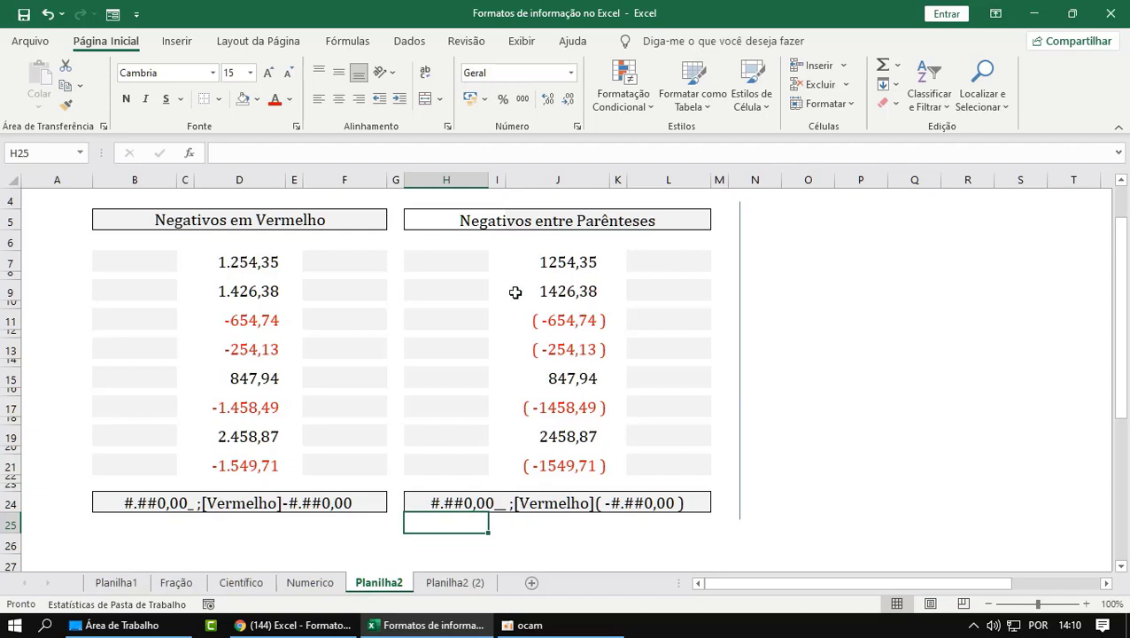
Shift the vertical connector line farther from the tables, close to the border between columns N and O.
drag(572, 254, 572, 474)
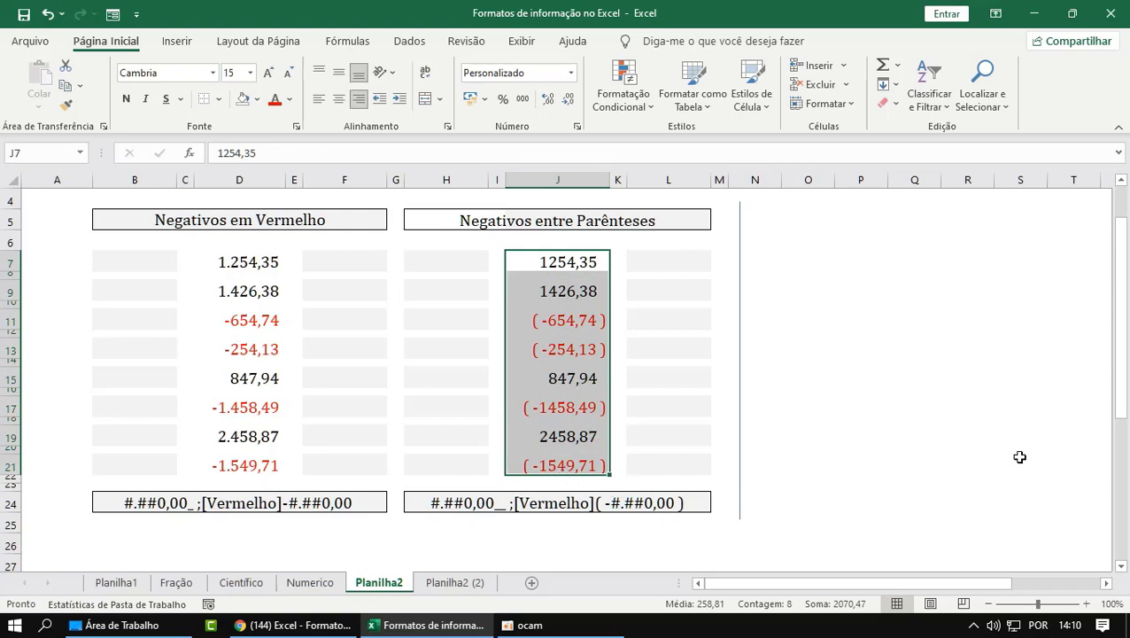
click(807, 464)
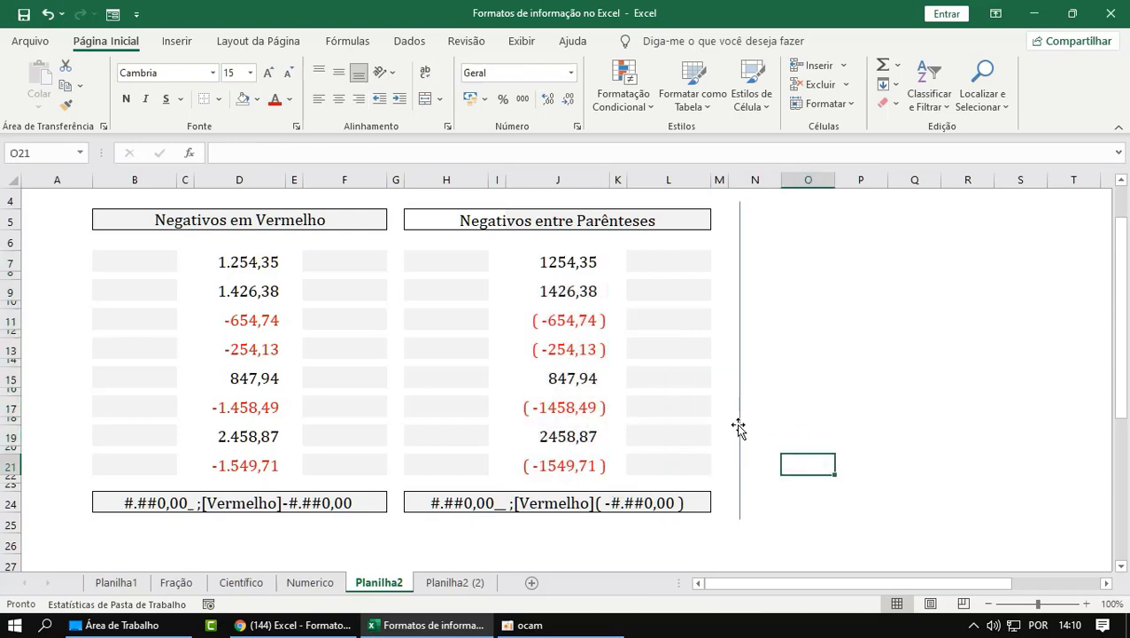
drag(738, 428, 777, 452)
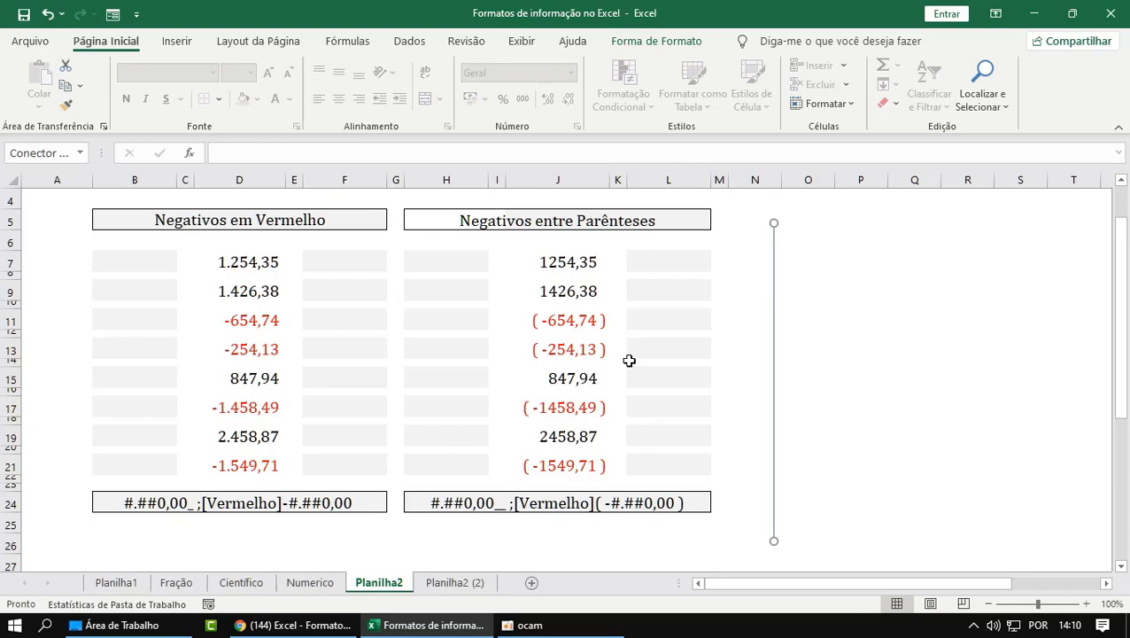
click(901, 312)
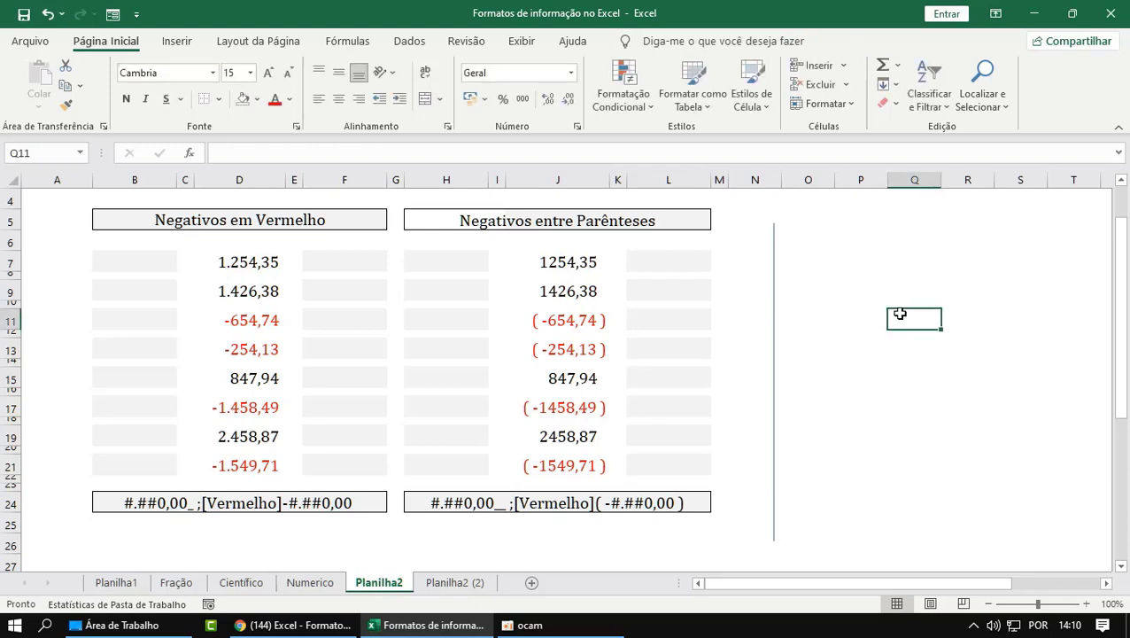
Examine the Contábil format and its Personalizado code for J7:J21.
drag(550, 260, 568, 468)
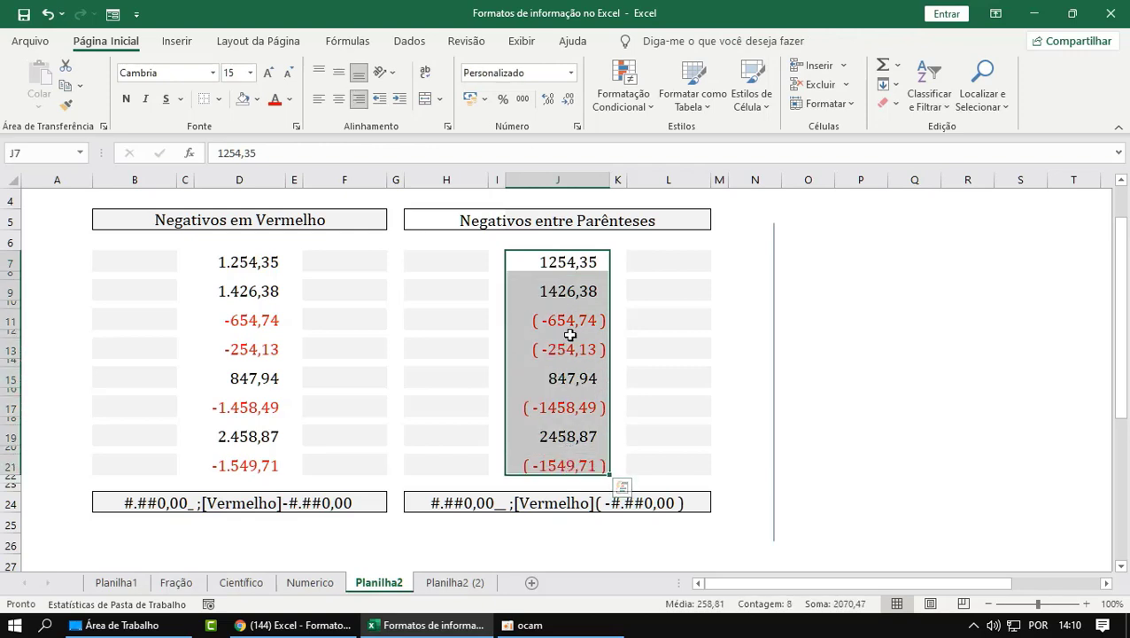
key(ctrl+1)
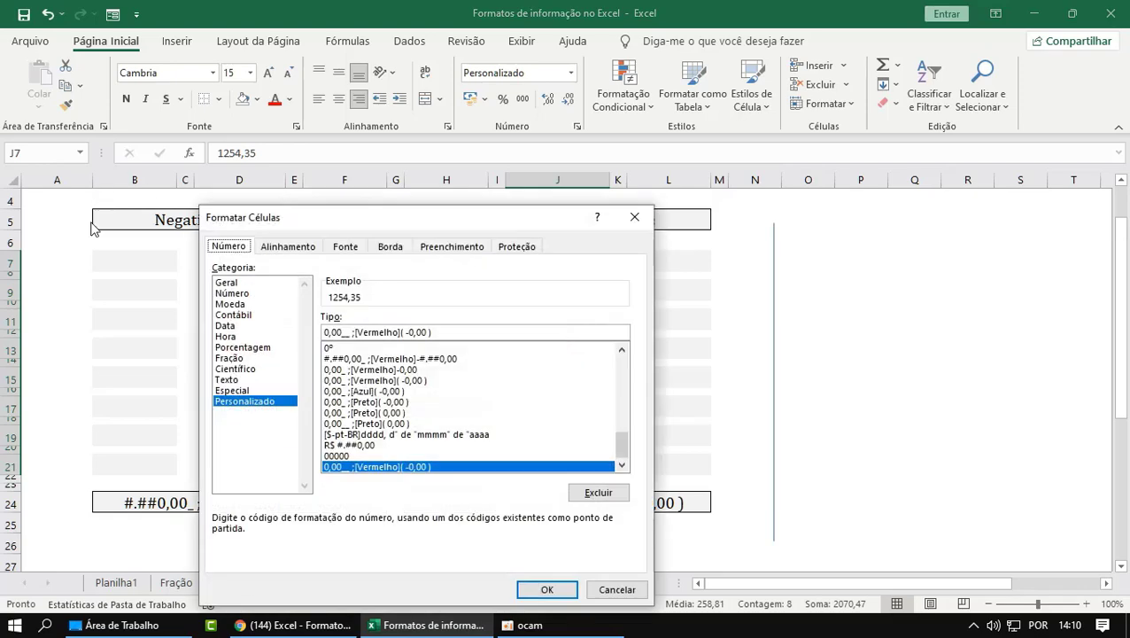
click(241, 317)
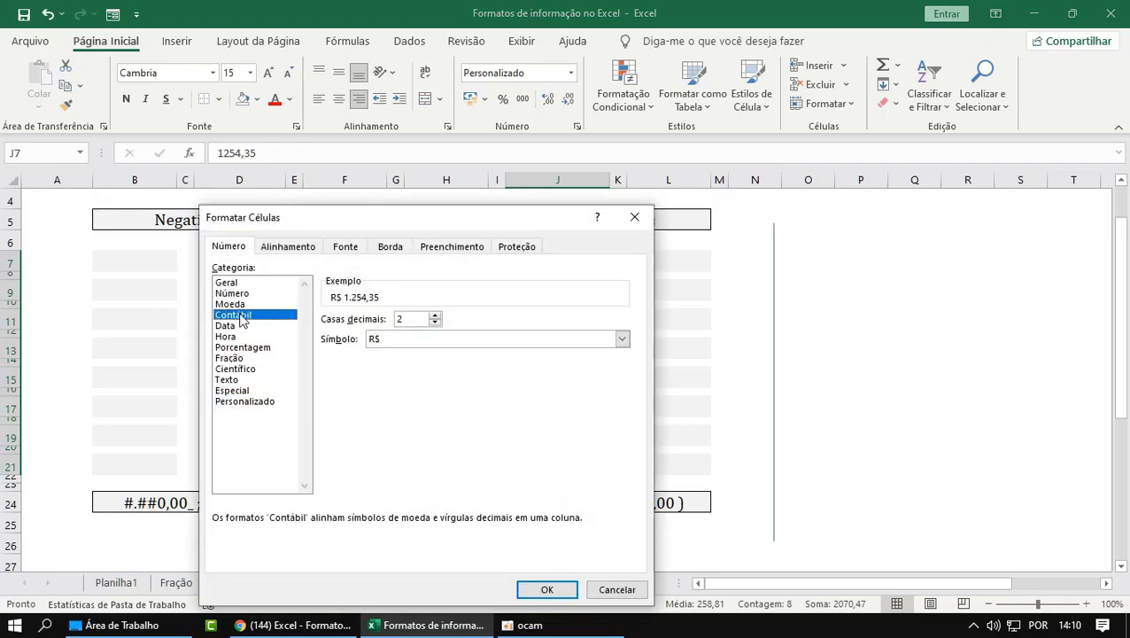
click(253, 403)
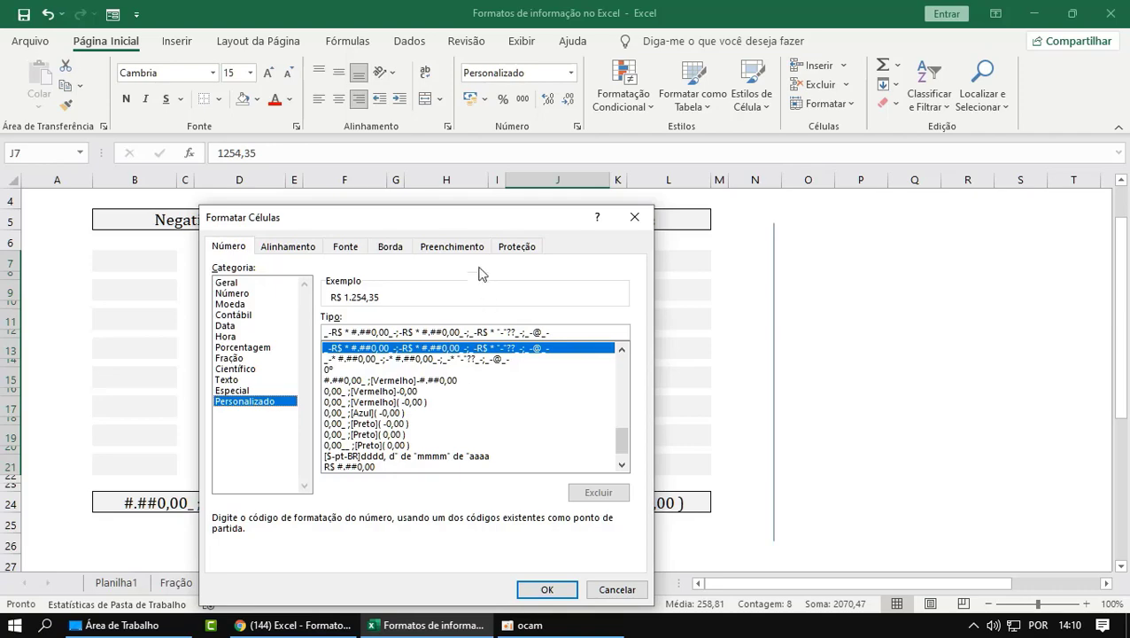
drag(469, 220, 169, 261)
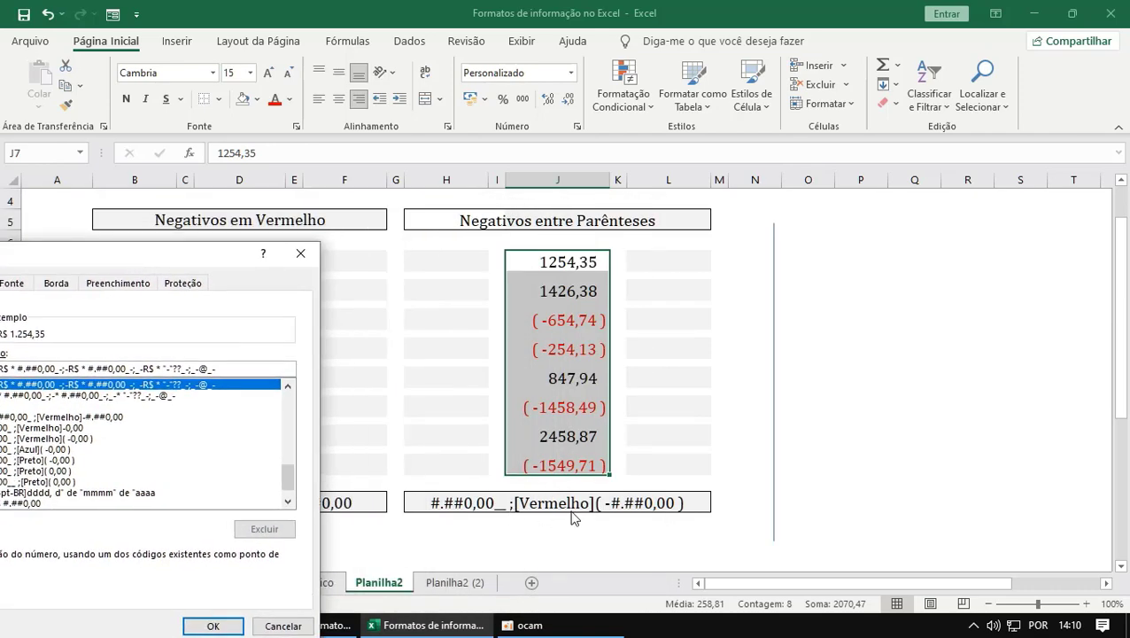
drag(184, 253, 381, 217)
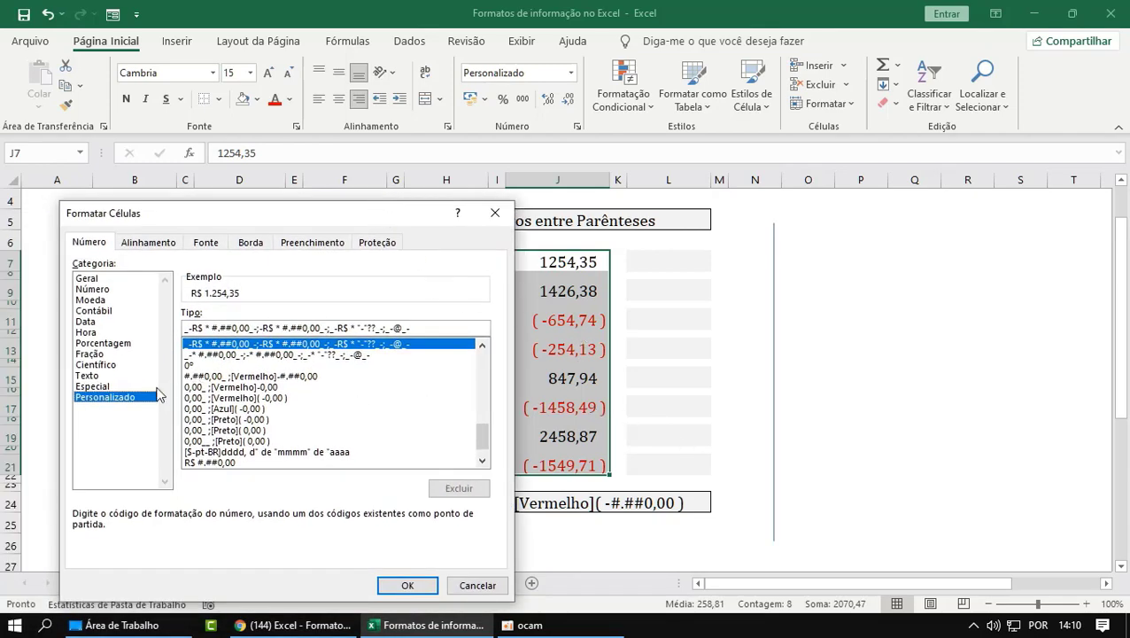
click(95, 311)
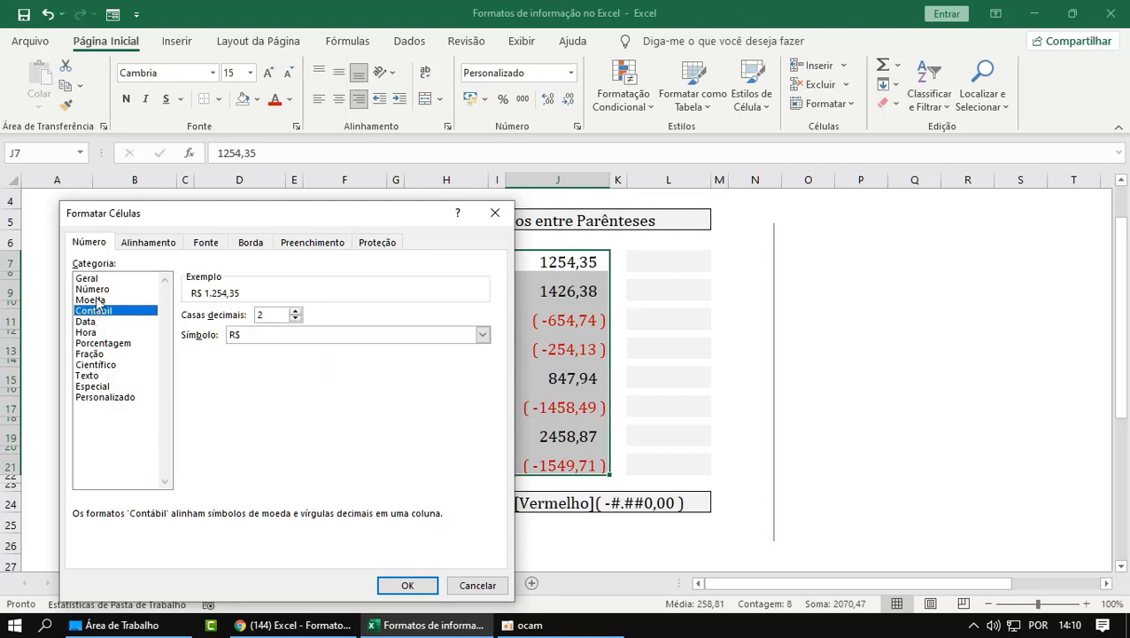
Apply the Número format with two decimals and red minus-sign negatives to J7:J21.
click(94, 290)
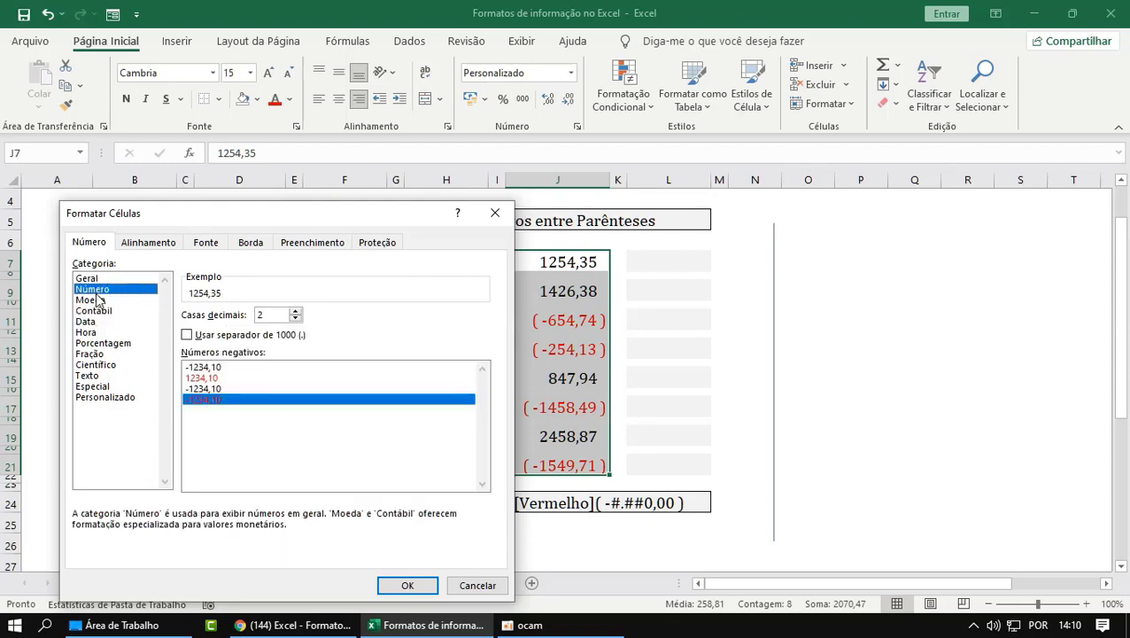
click(226, 388)
click(224, 401)
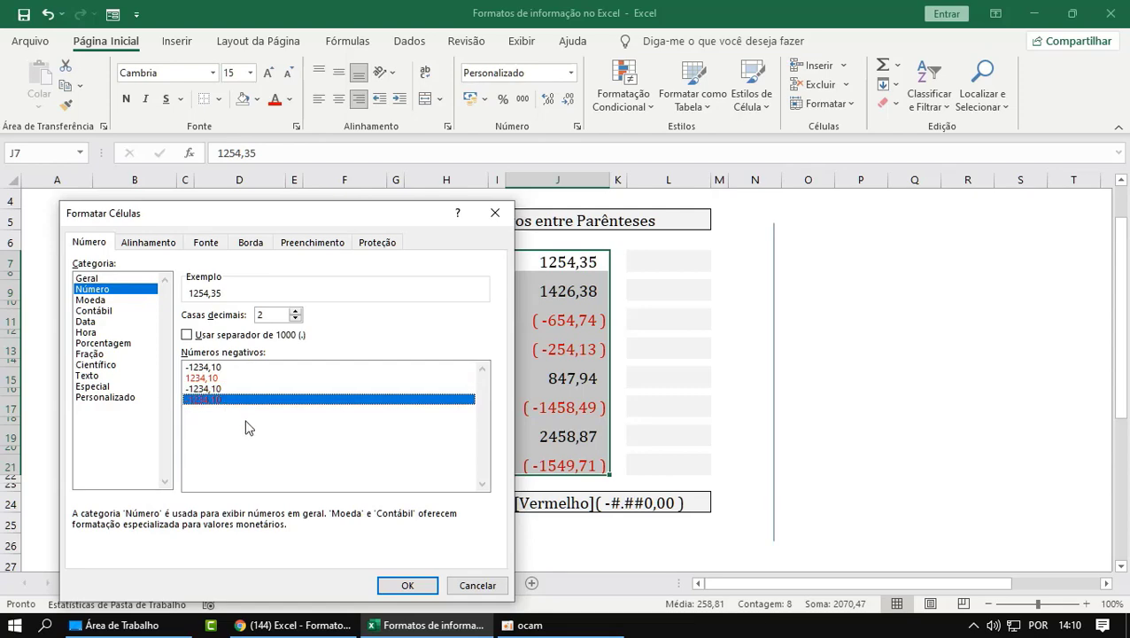
click(408, 586)
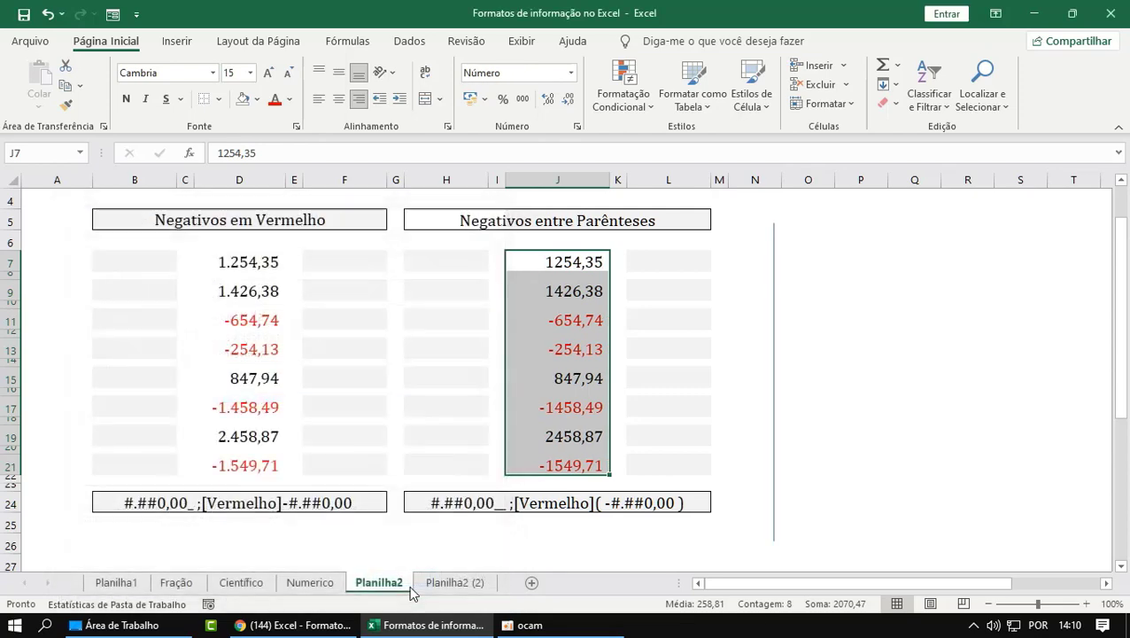
Change the Personalizado code for J7:J21 to 0,00__ ;[Vermelho]( -0,00 ) and apply it.
key(ctrl+1)
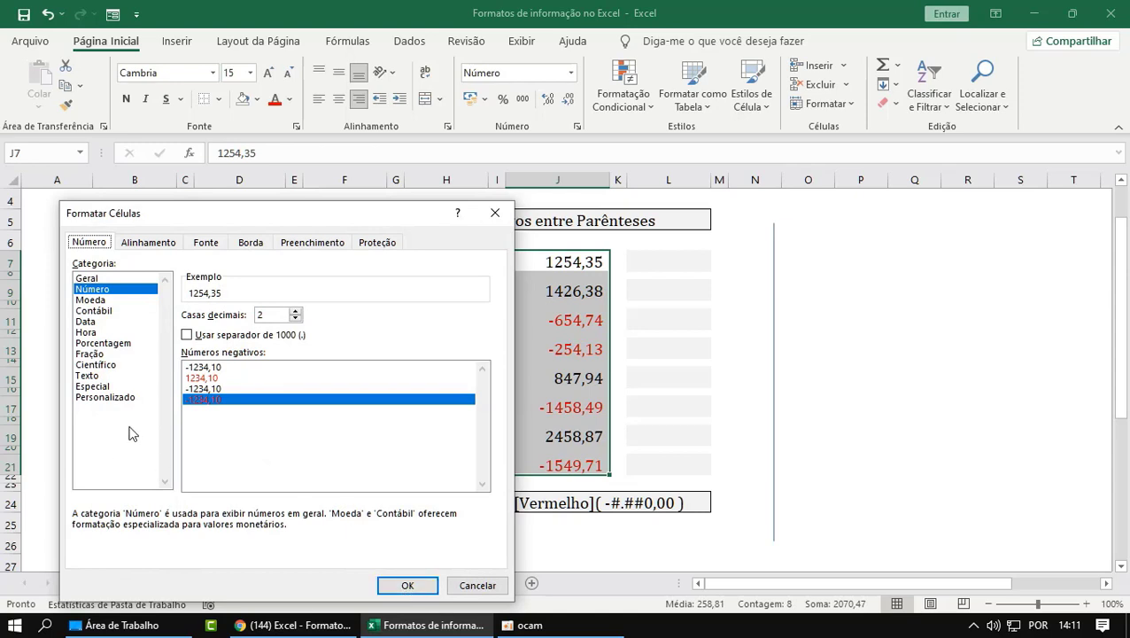
click(121, 398)
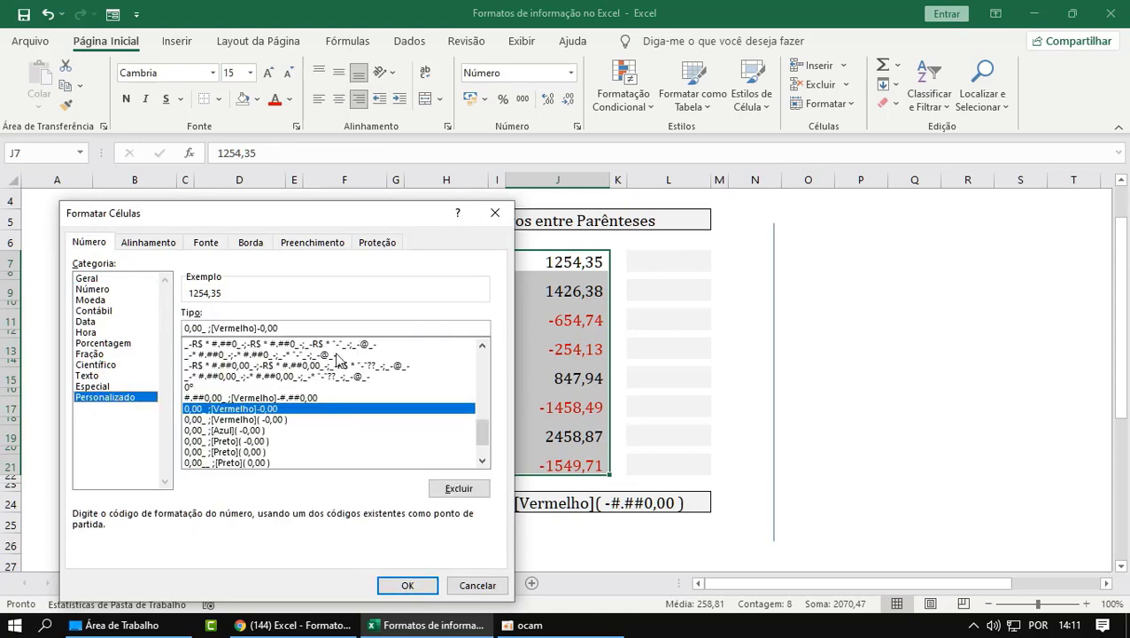
click(297, 327)
key(Left)
text())
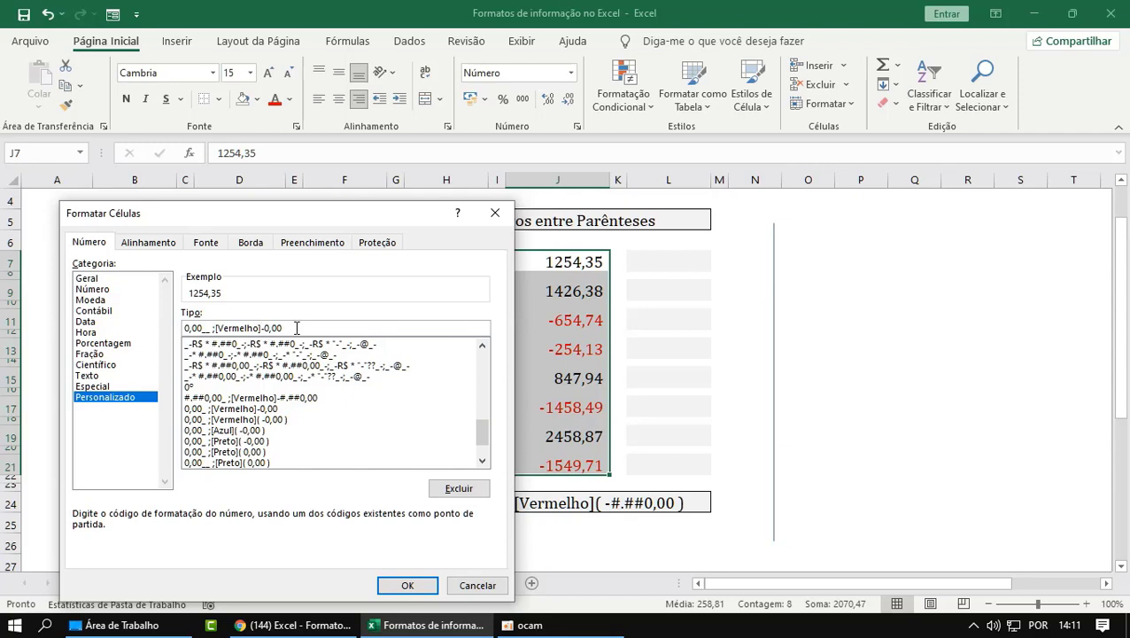
text(()
key(Right)
key(Right)
key(Right)
text())
click(411, 588)
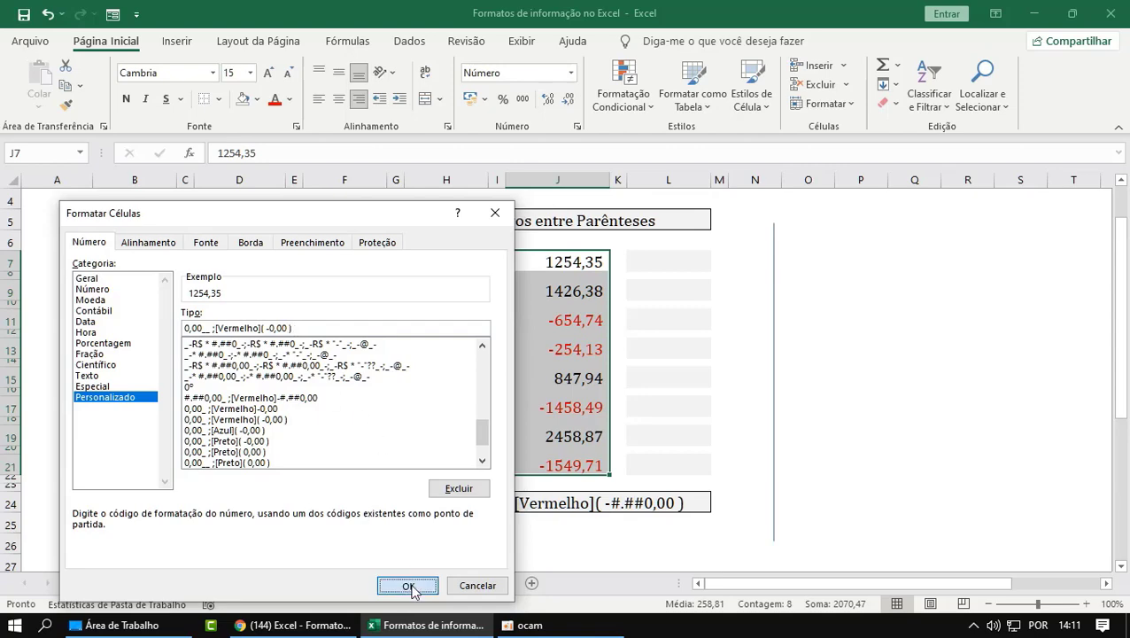
click(671, 404)
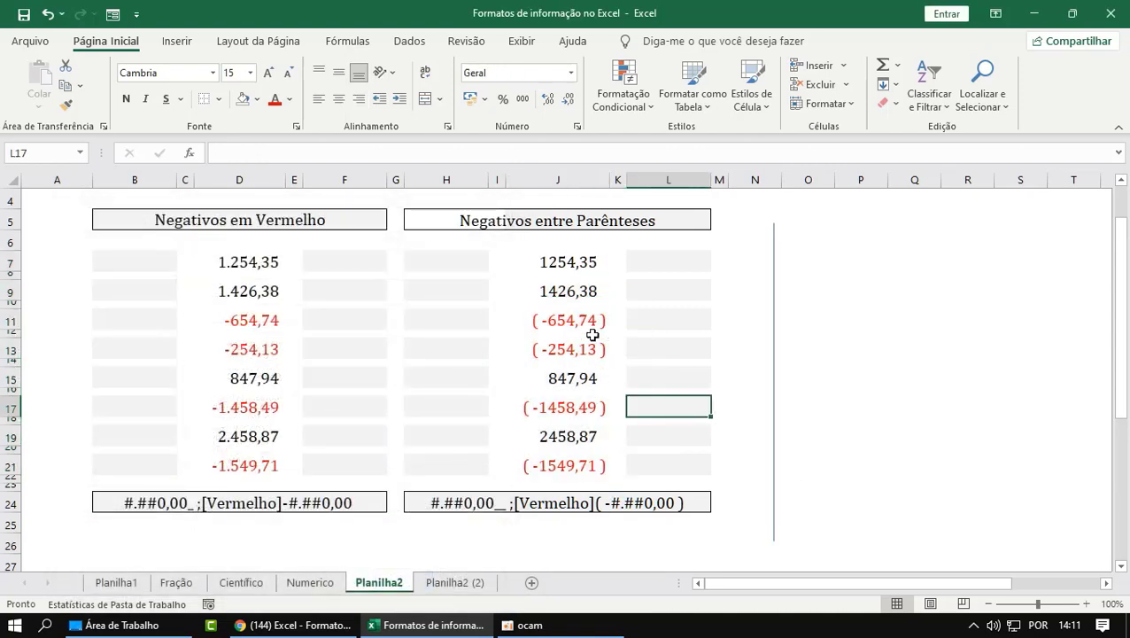
Bring the vertical connector line back onto the decimal commas in J7:J21 to verify the reapplied format's alignment.
click(593, 335)
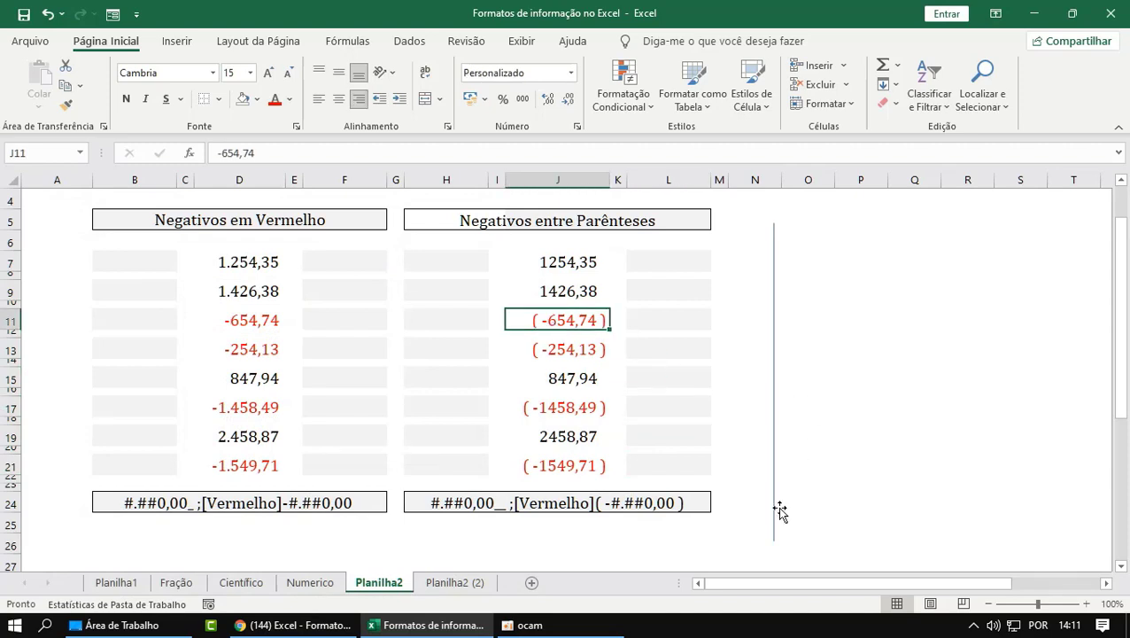
drag(776, 510, 574, 484)
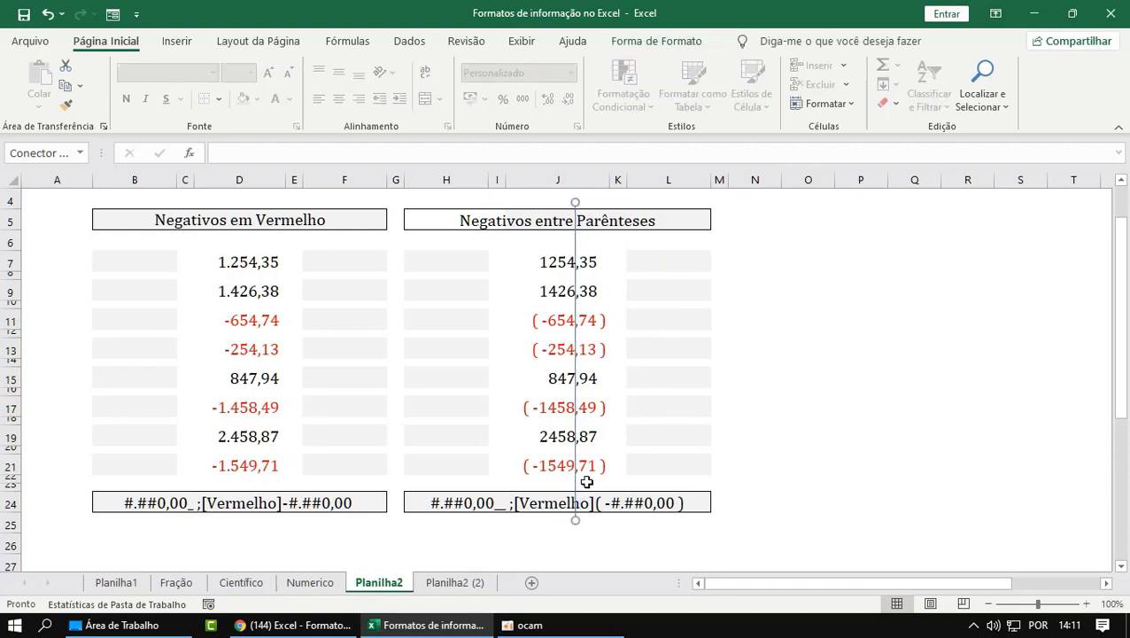
key(Right)
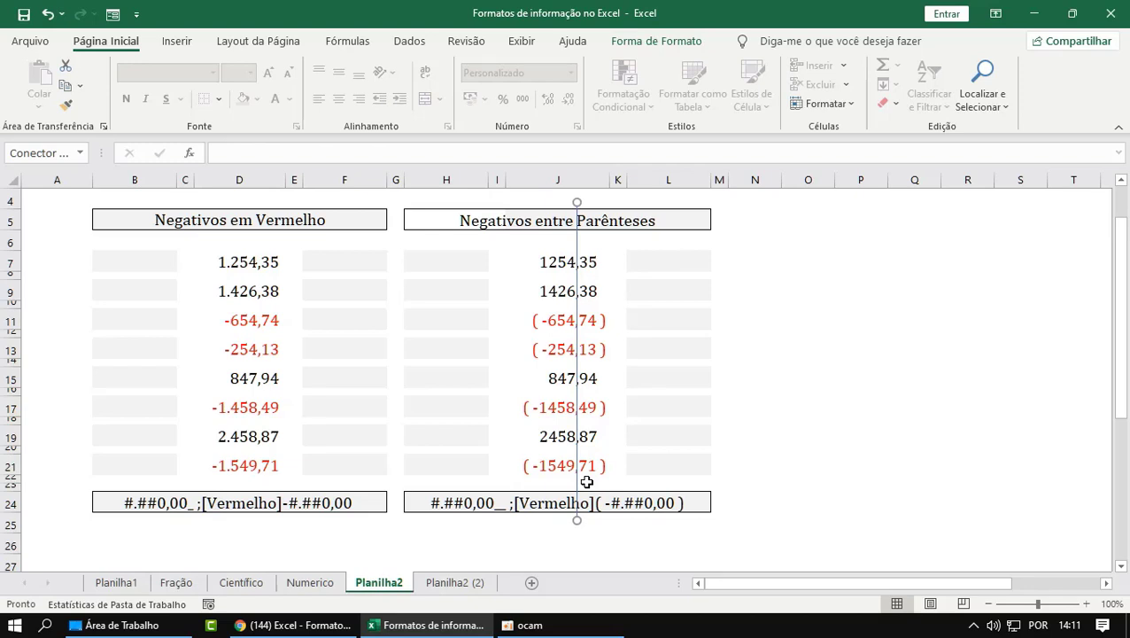
Move the vertical connector line away from the values in column J and leave it in column N.
key(Right)
key(Right)
key(Right)
key(Right)
key(Right)
key(Right)
key(Right)
key(Right)
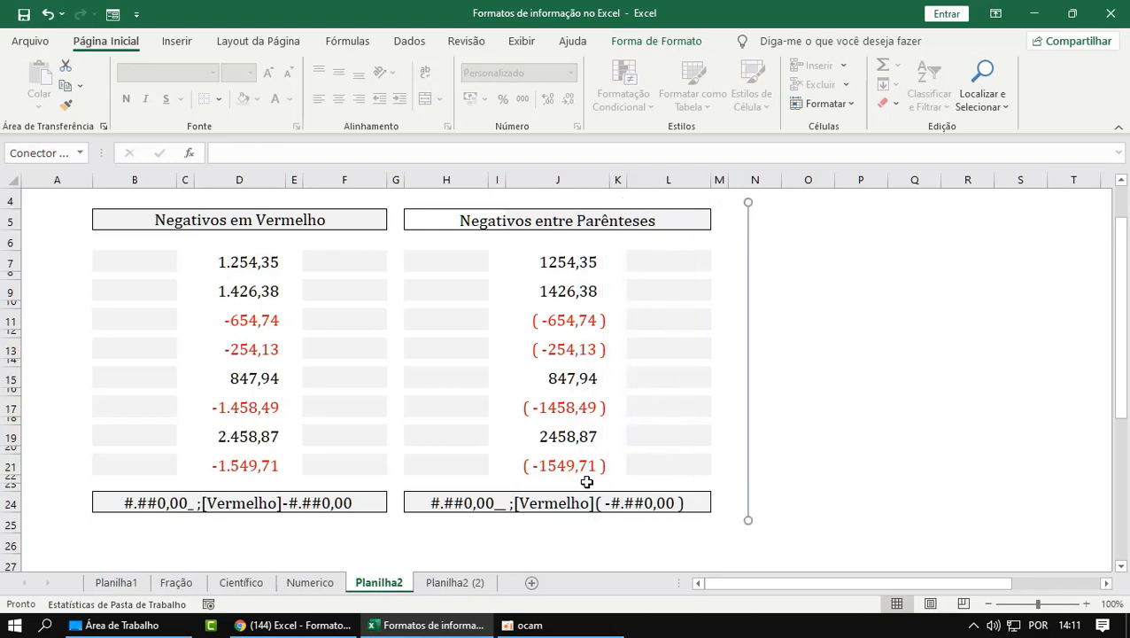
key(Right)
key(Right)
key(Right)
key(Right)
key(Right)
key(Right)
key(Right)
key(Right)
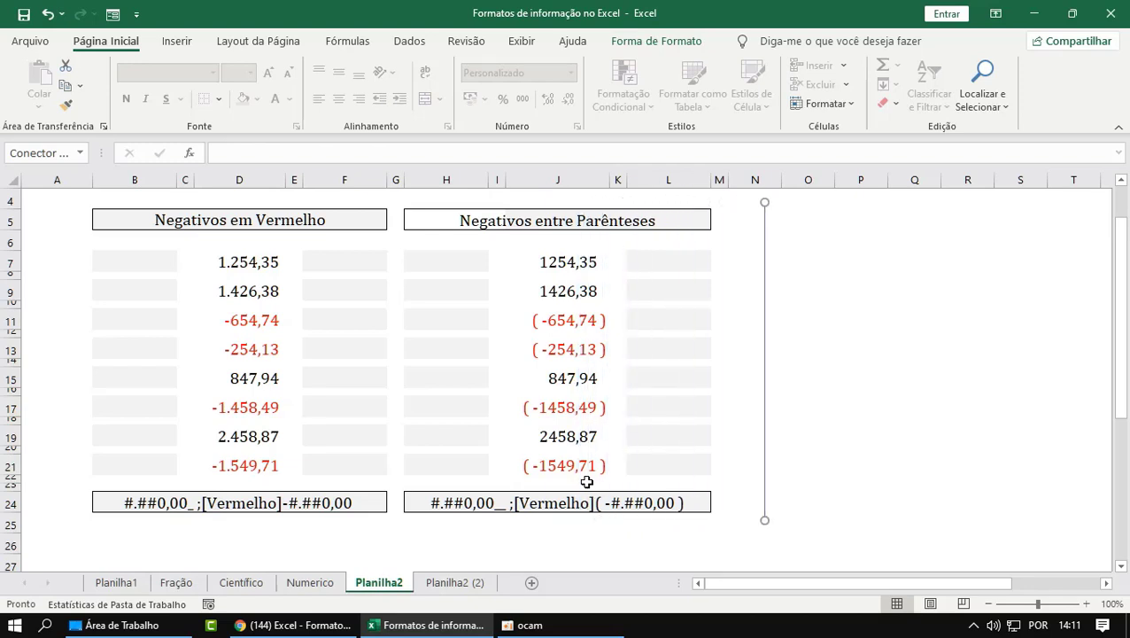
click(790, 366)
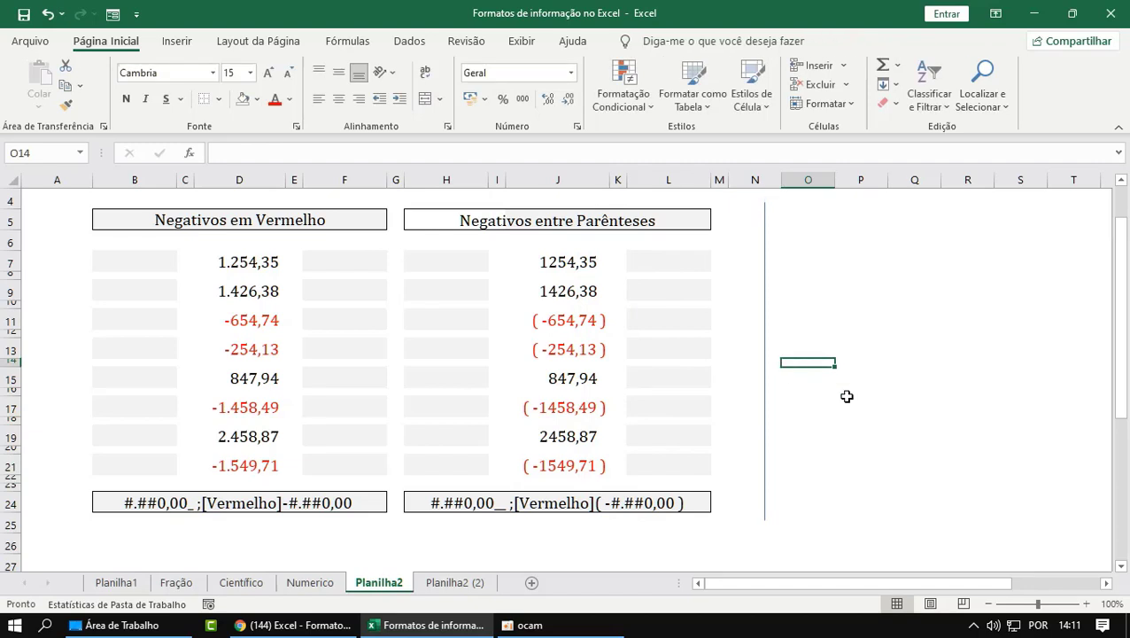